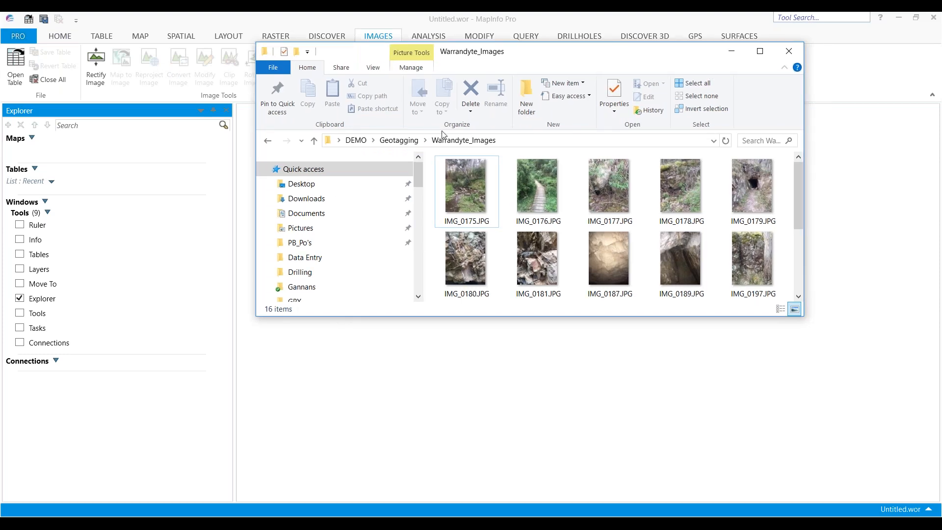
Browse through the photos in the Warrandyte_Images folder one by one
click(550, 199)
click(604, 197)
click(682, 193)
click(749, 196)
click(746, 258)
click(668, 260)
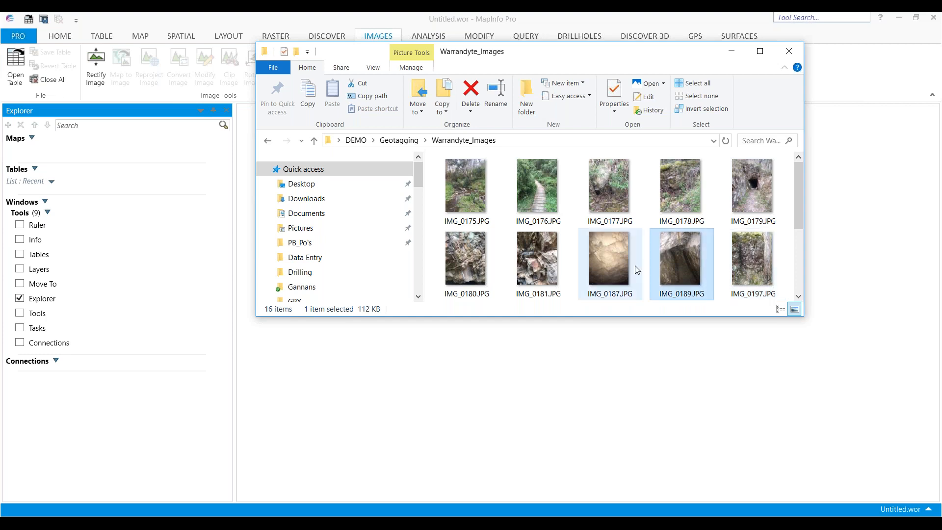
click(633, 268)
click(540, 260)
click(461, 270)
click(467, 195)
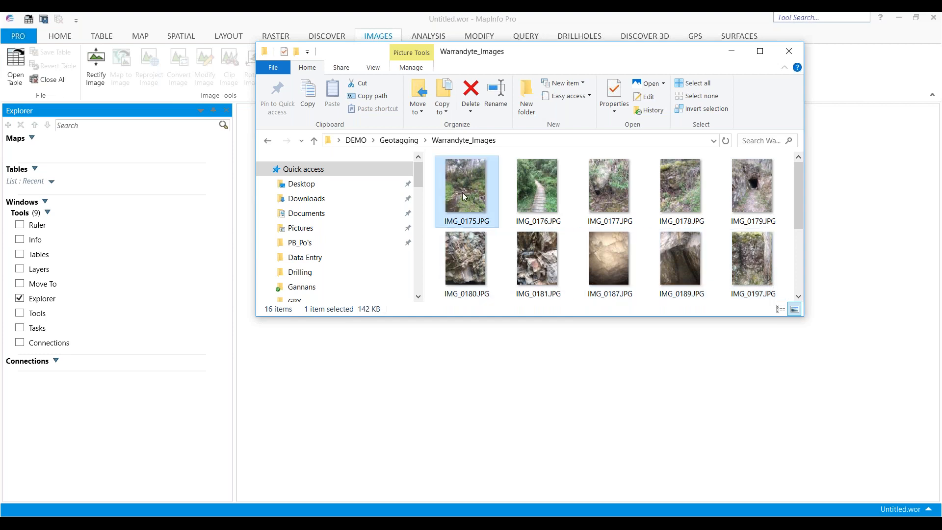
Examine the Details properties of IMG_0177.JPG, including its GPS data, then close the dialog and folder window
right_click(600, 193)
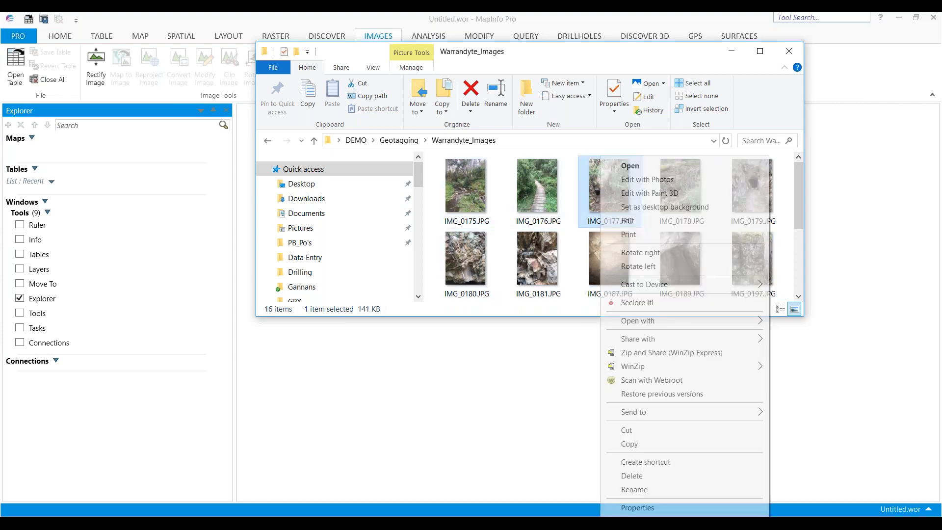
click(657, 511)
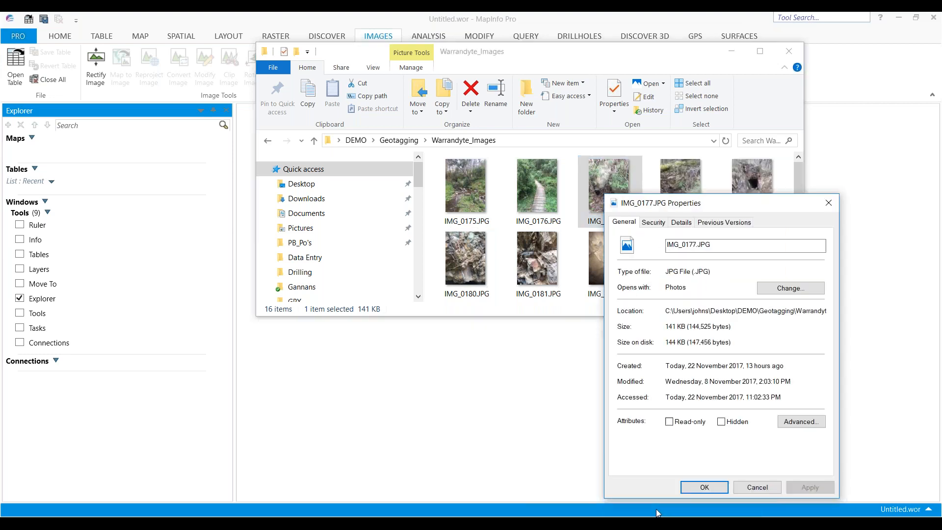
drag(708, 208, 593, 125)
click(567, 138)
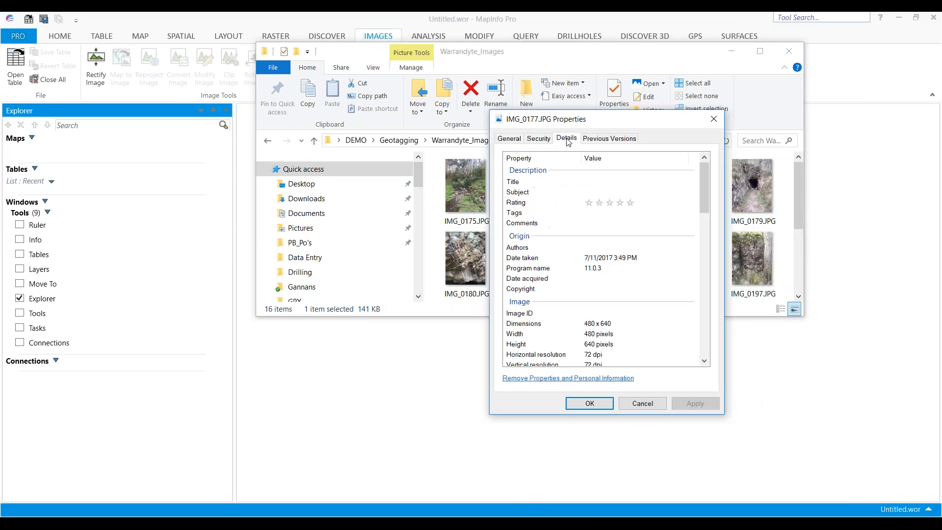
scroll(571, 257, down, 3)
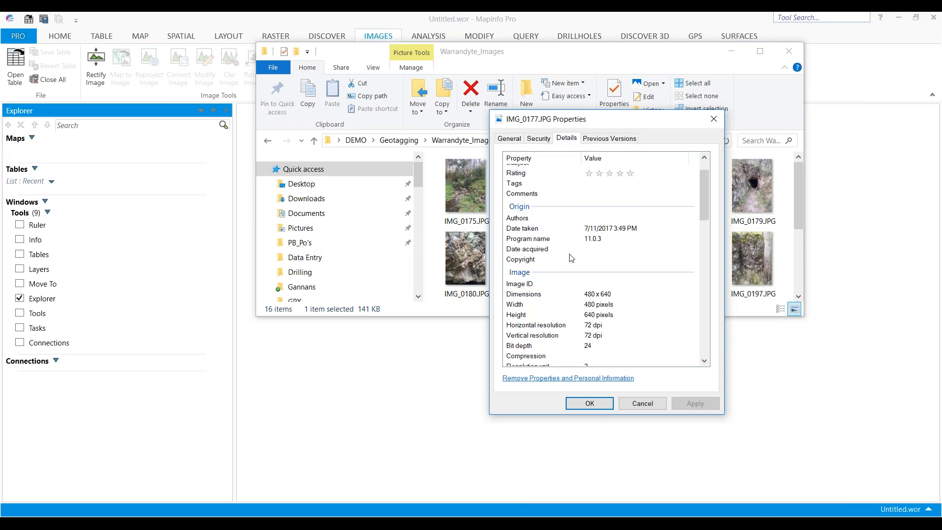
scroll(571, 258, down, 4)
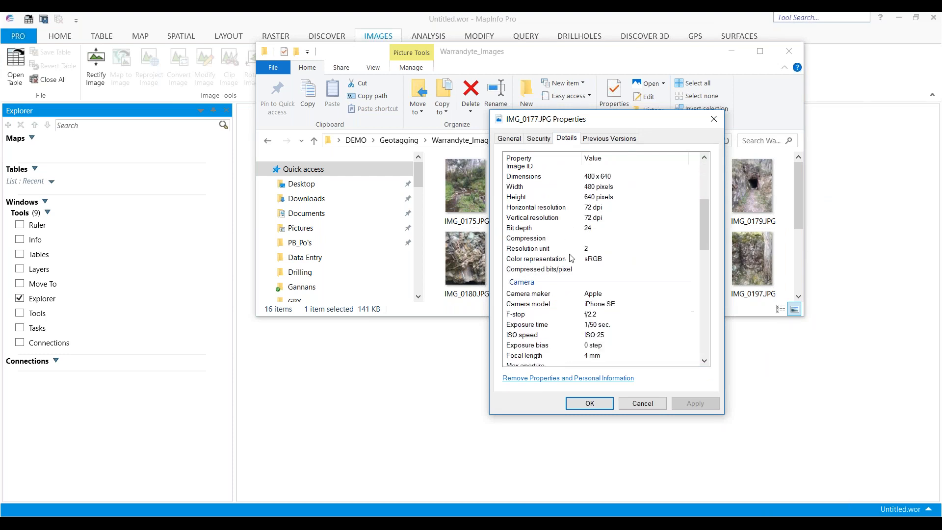
scroll(603, 256, down, 5)
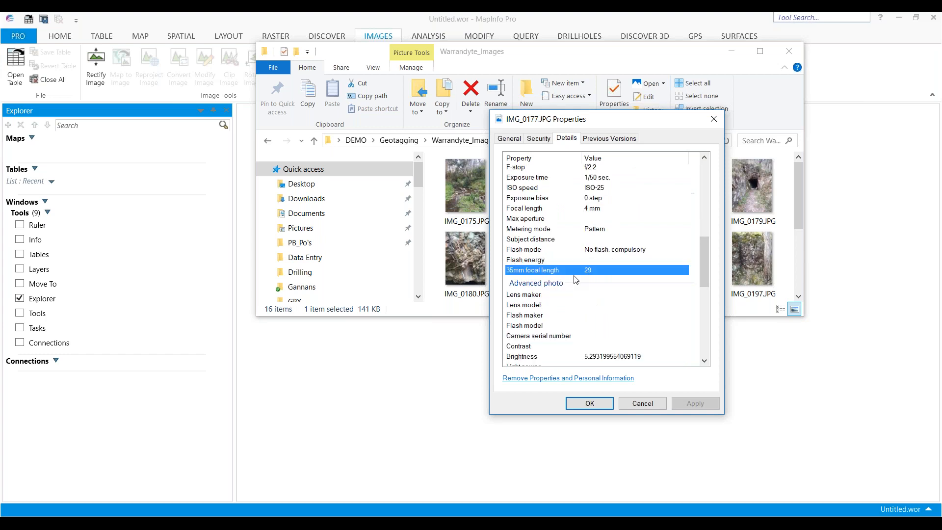
scroll(575, 280, down, 5)
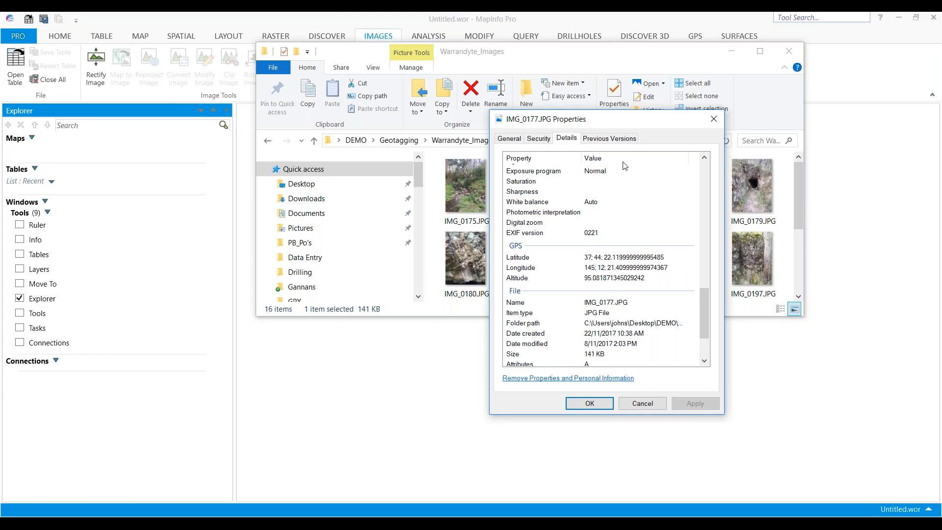
click(644, 404)
click(732, 51)
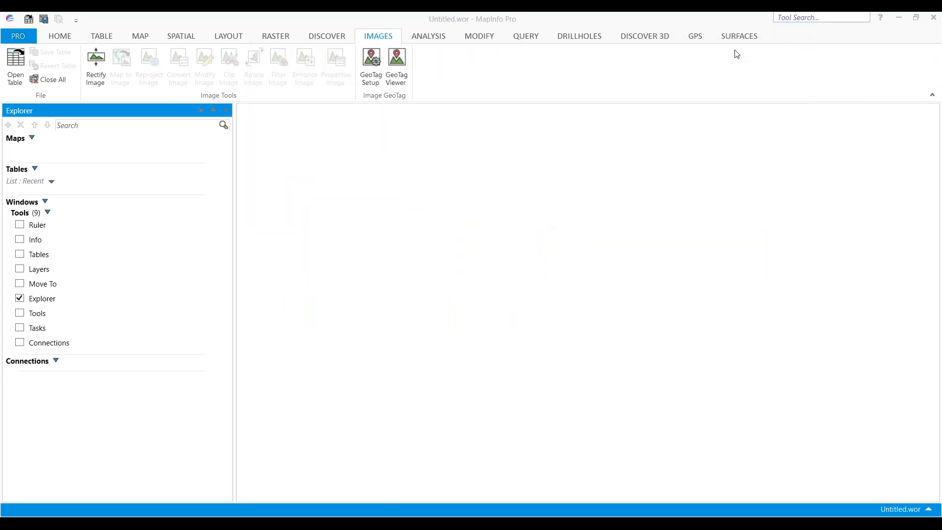
Open GeoTag Setup and create a new GeoTag table named Demo_Tag in the DEMO\Geotagging folder
click(372, 64)
drag(481, 184, 461, 161)
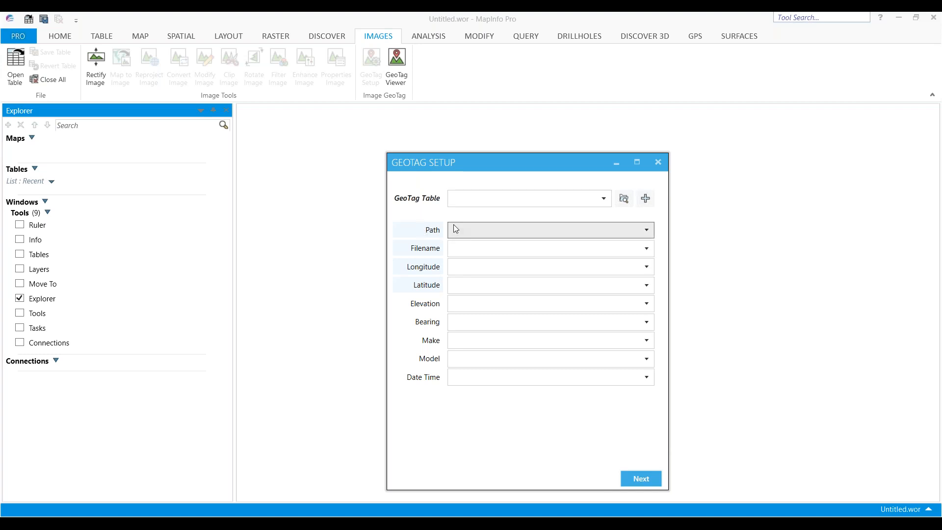
click(646, 198)
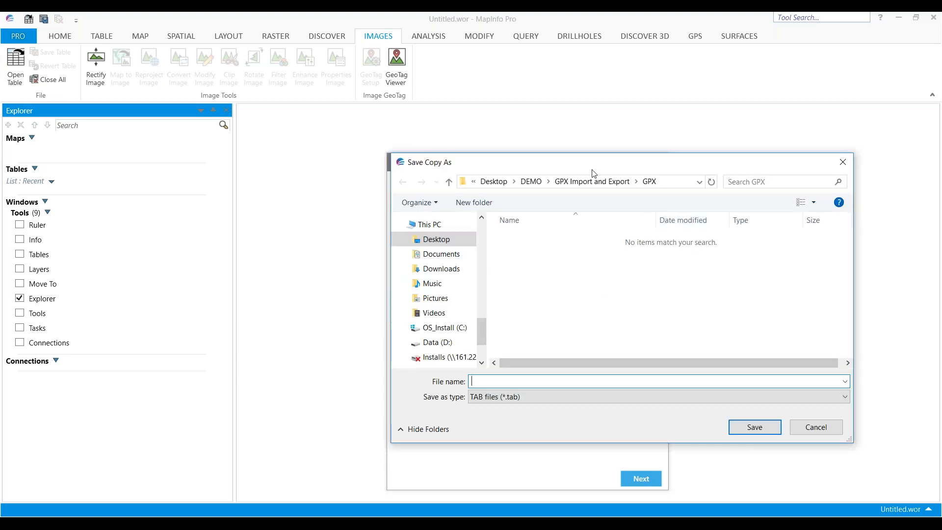
click(539, 182)
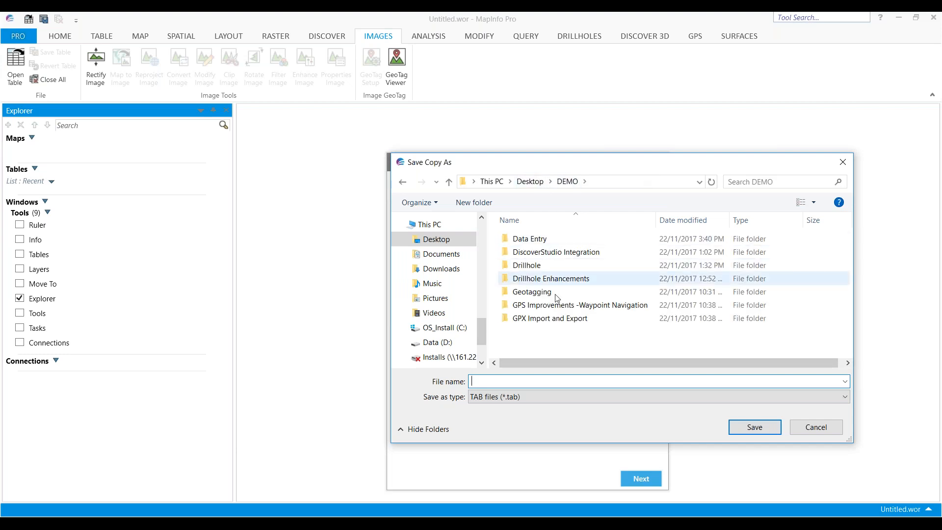
double_click(542, 292)
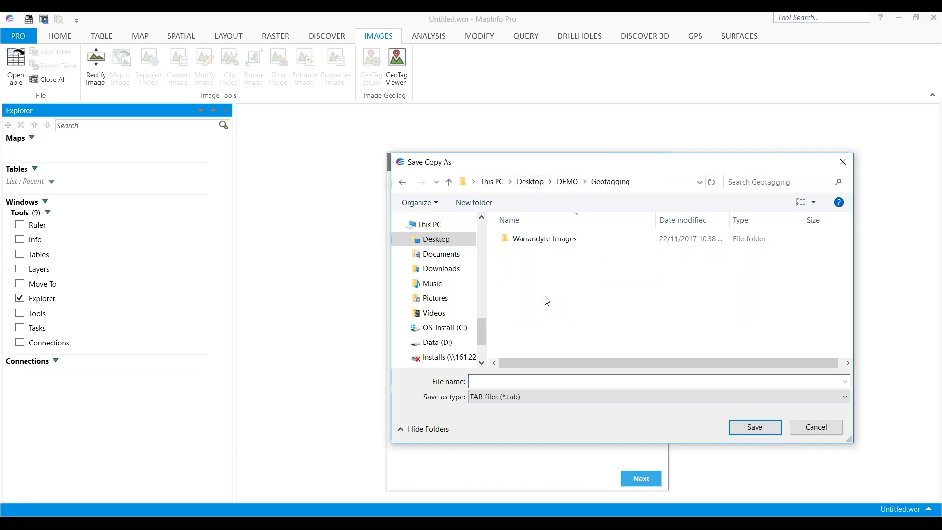
click(525, 382)
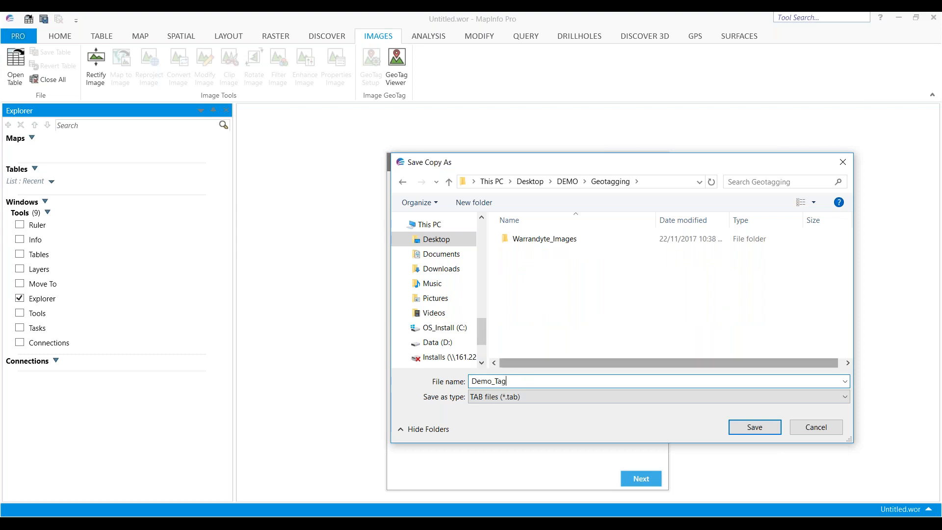
click(770, 431)
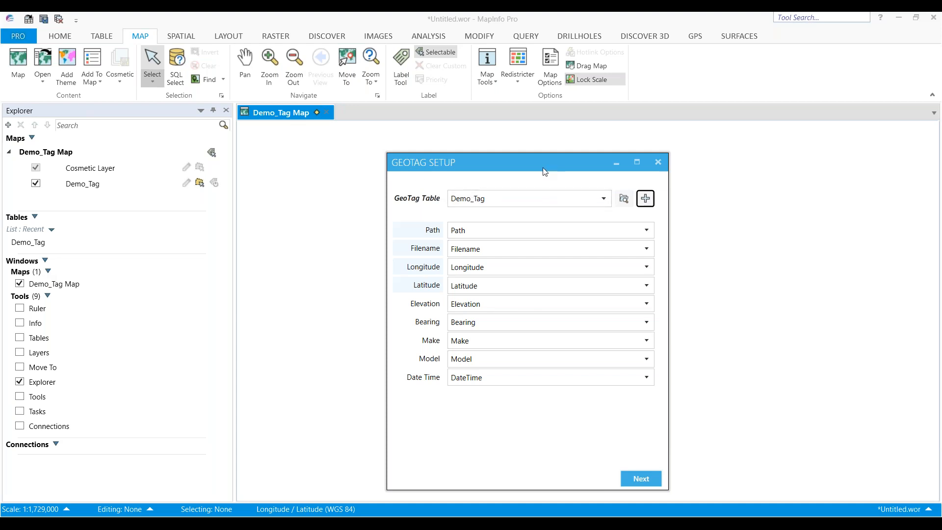
Continue the setup and import the geotagged images from the Warrandyte_Images folder into the table
drag(545, 168, 522, 163)
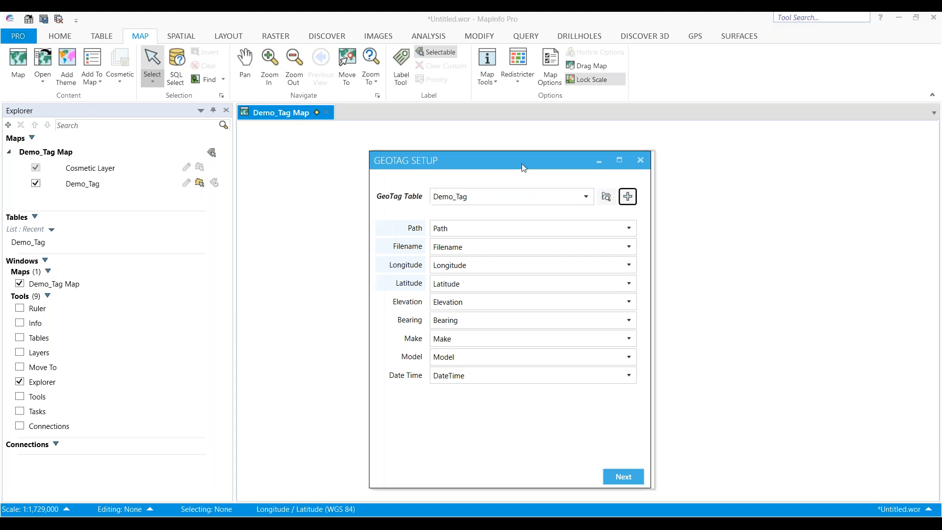
click(628, 476)
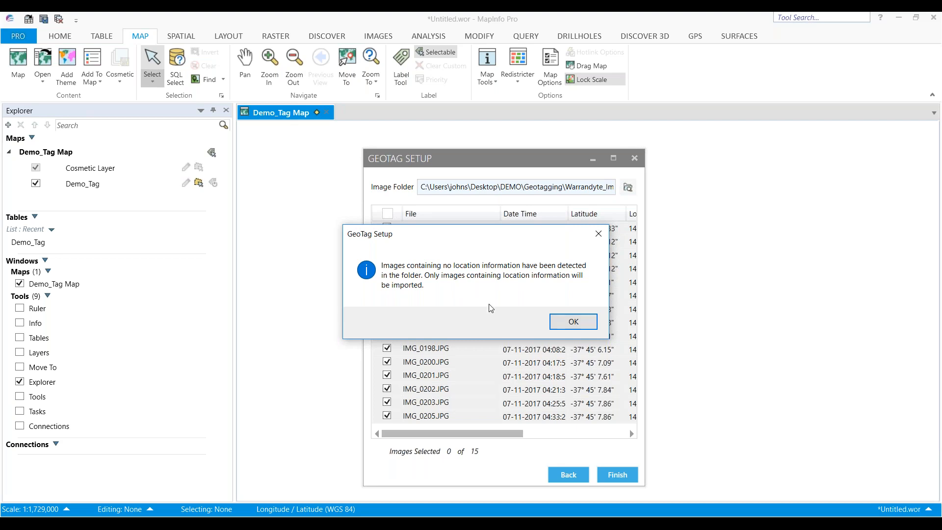
click(573, 322)
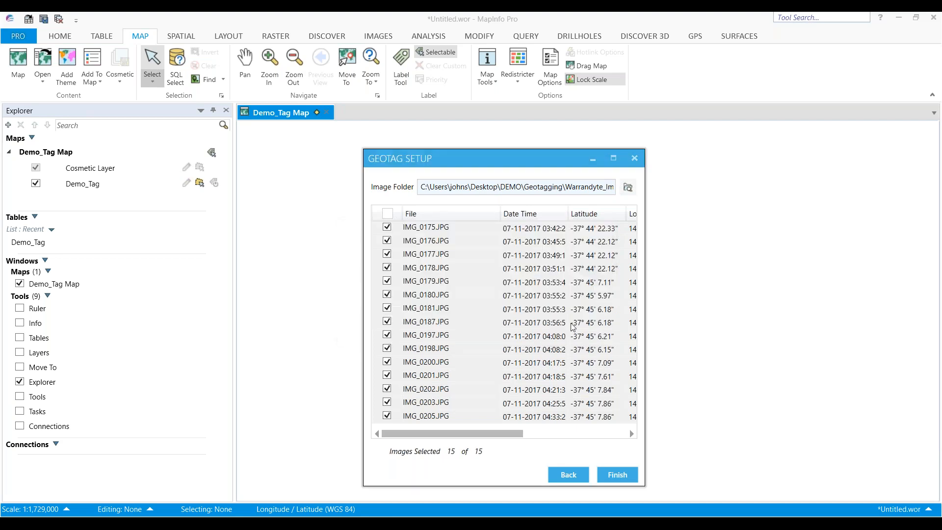
click(616, 478)
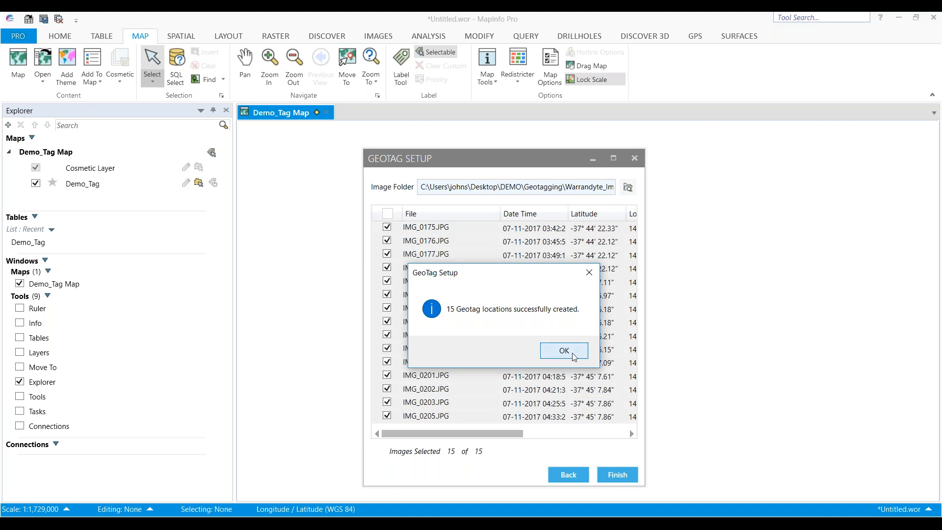
click(573, 354)
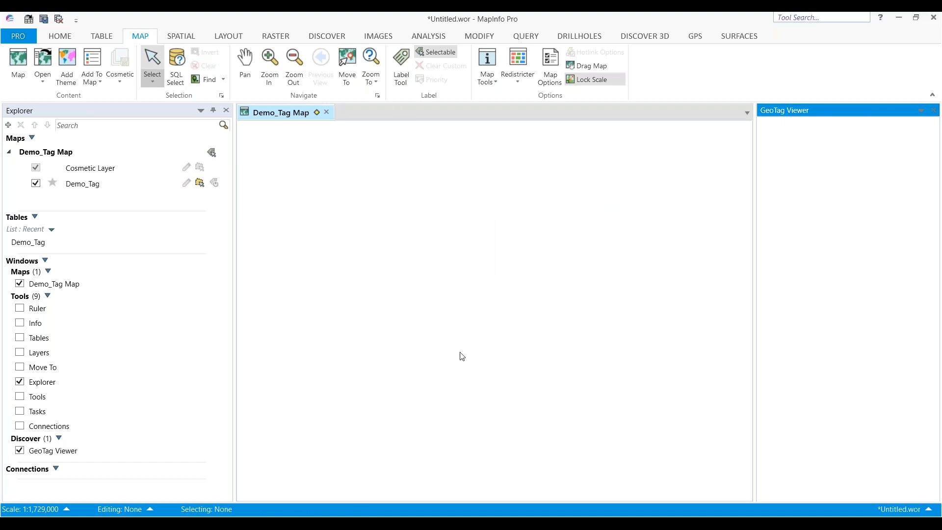
Show the entire Demo_Tag layer and change its symbol style to a yellow circle
right_click(448, 298)
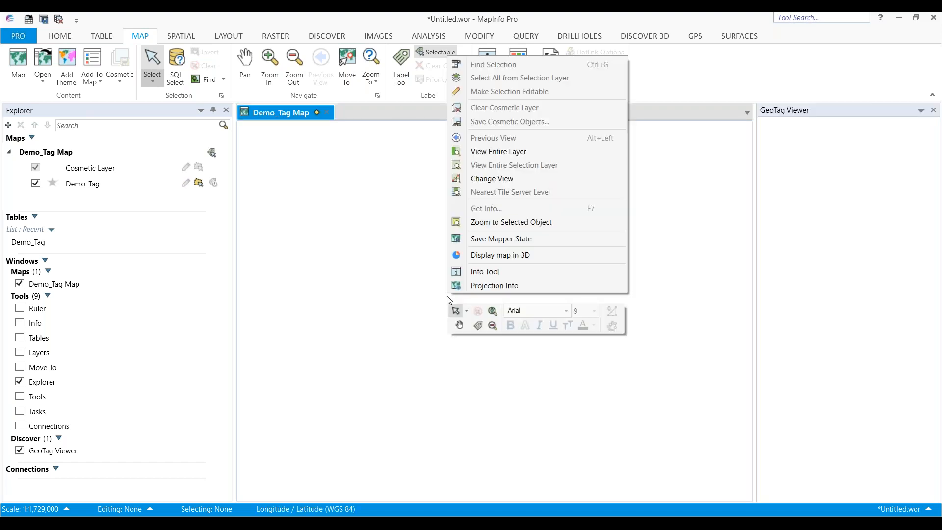
click(497, 151)
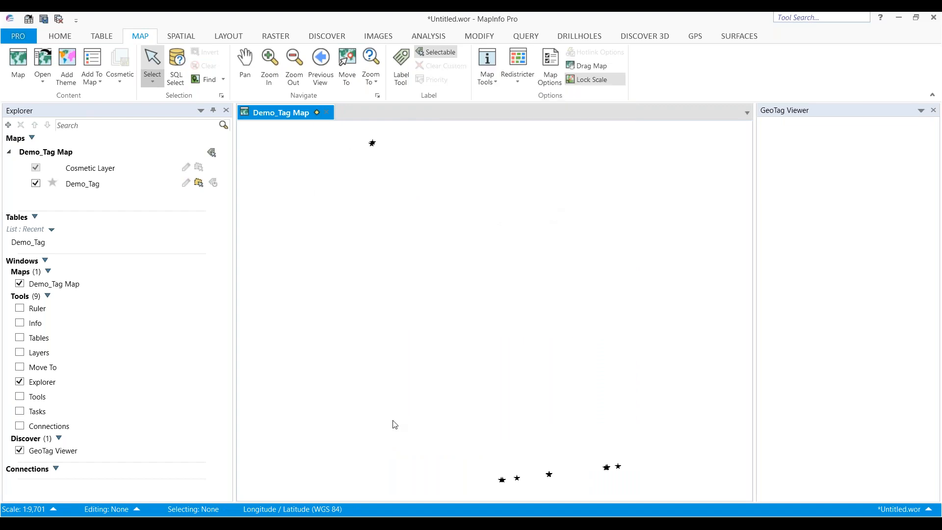
click(52, 183)
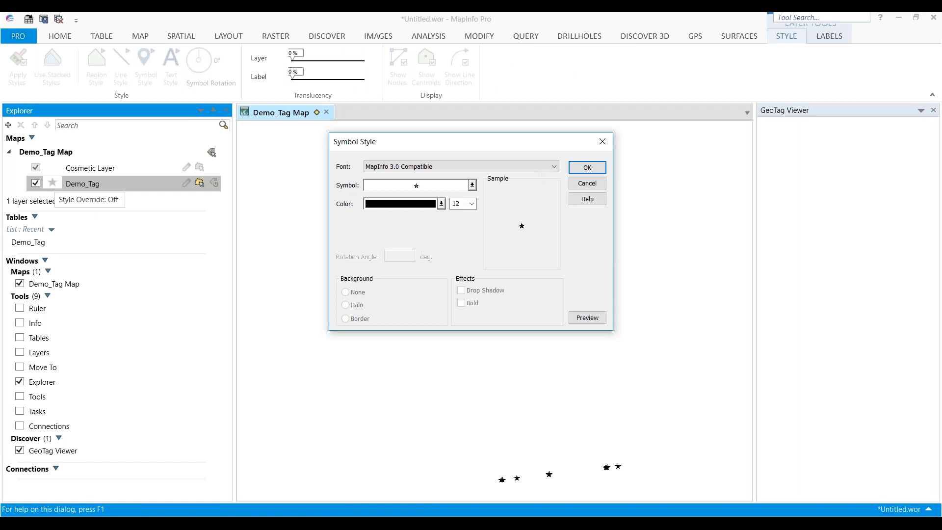
click(473, 185)
click(441, 212)
click(441, 203)
click(457, 245)
click(587, 167)
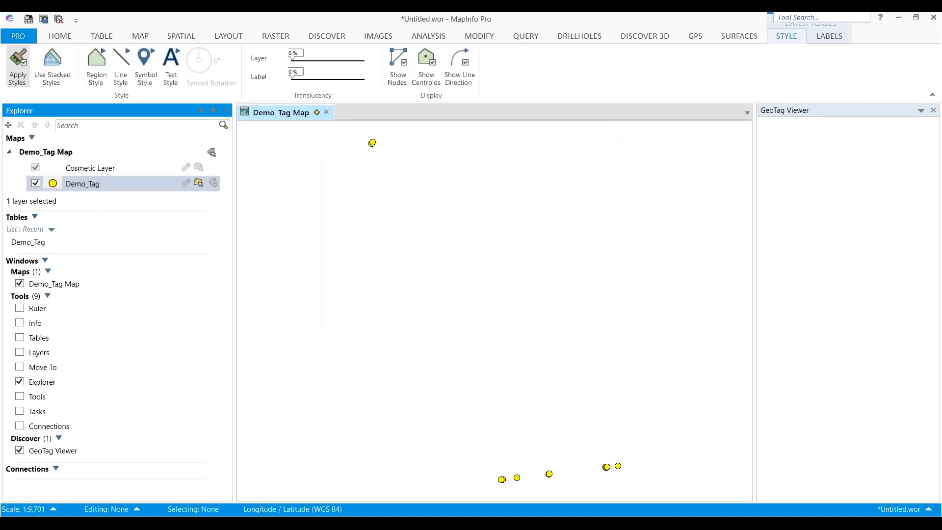
Add the Aerial base map to the current map
click(58, 36)
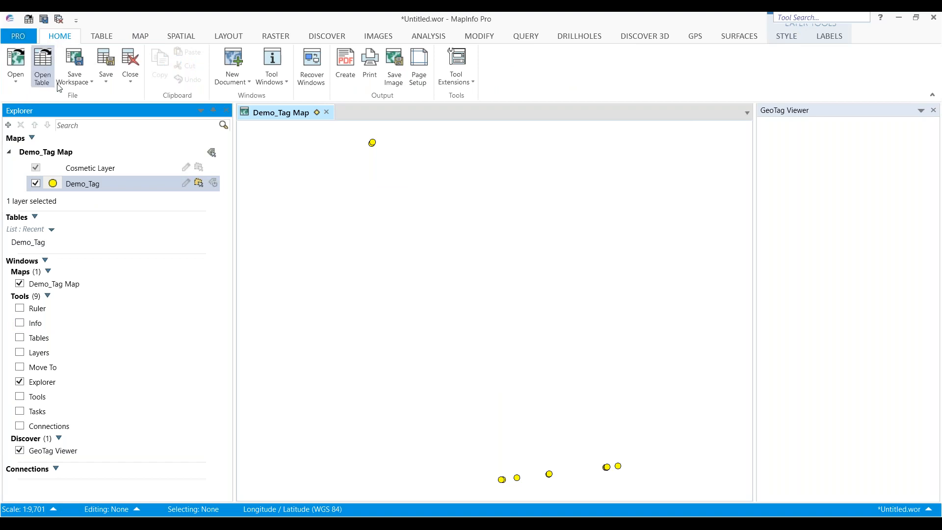
click(22, 84)
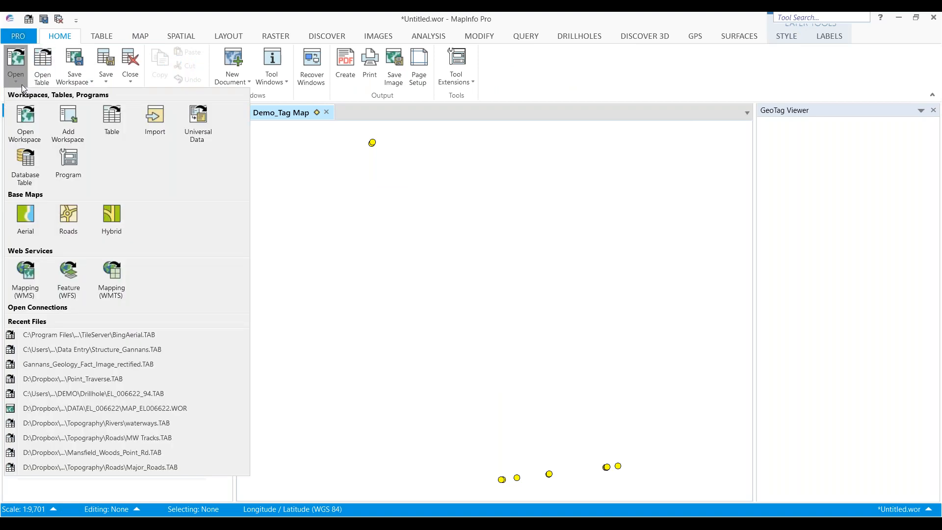
click(26, 222)
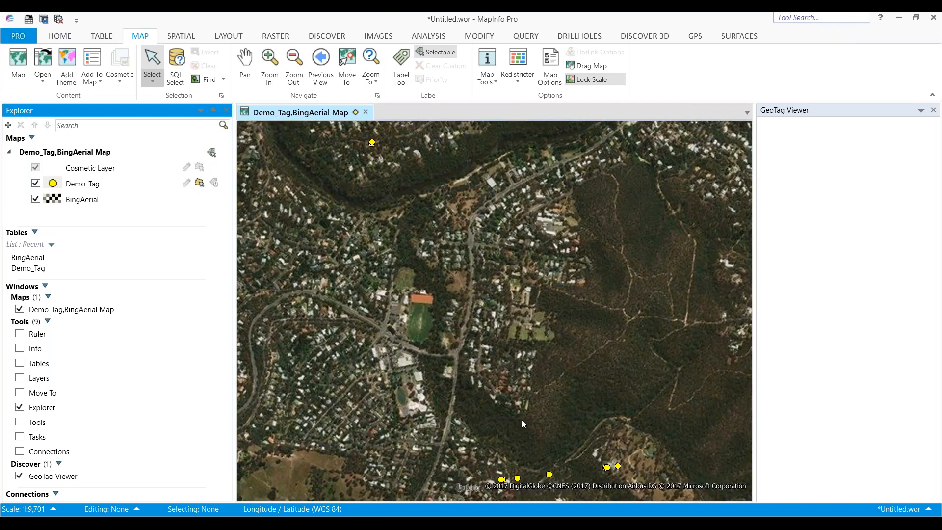
Select individual geotag points on the map to preview their photos in the GeoTag Viewer
click(618, 465)
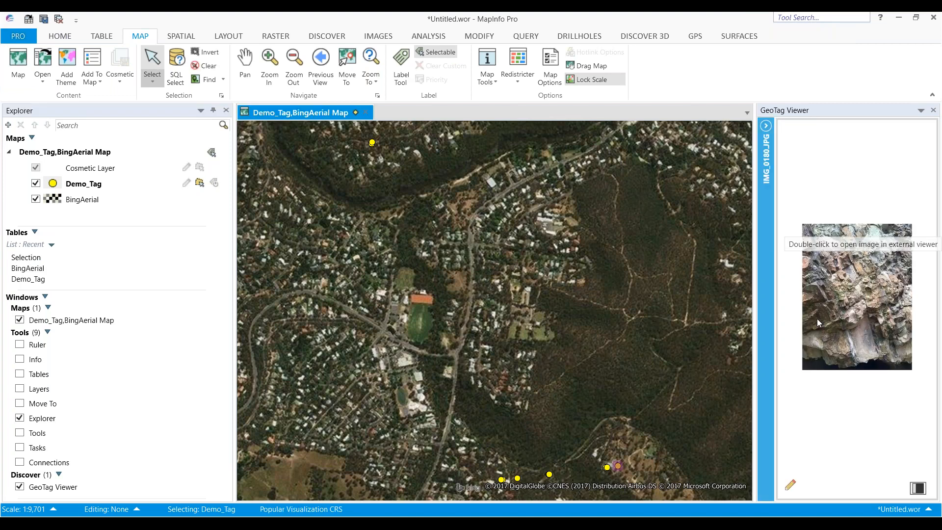
double_click(882, 295)
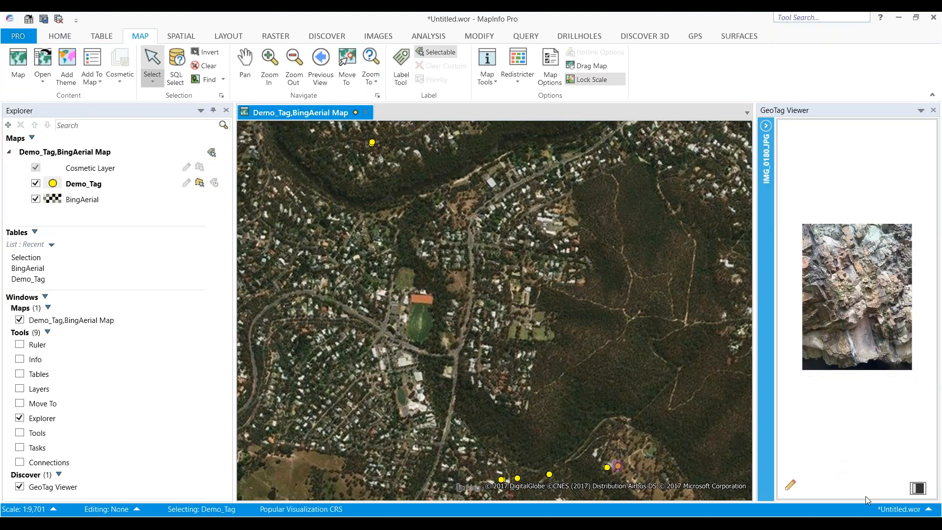
click(549, 473)
click(517, 478)
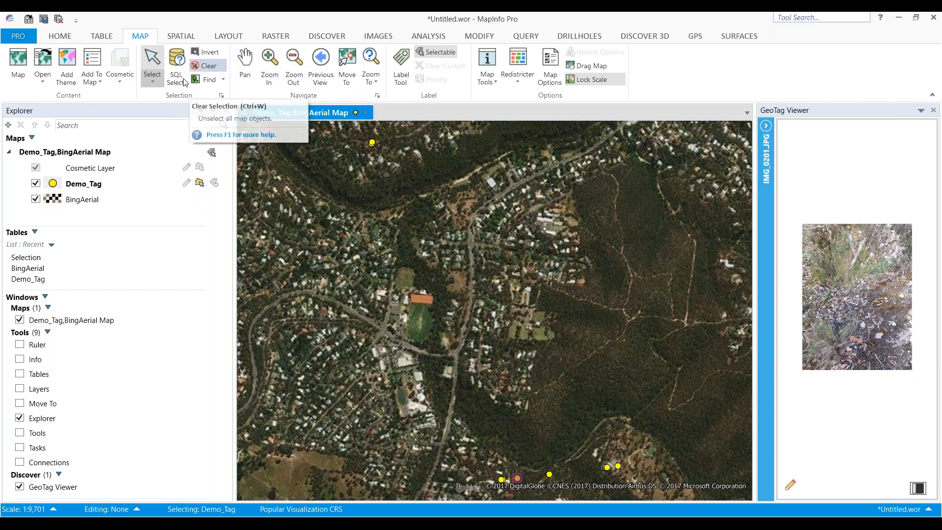
Select all geotag points on the map with a rectangle selection
click(152, 81)
click(156, 150)
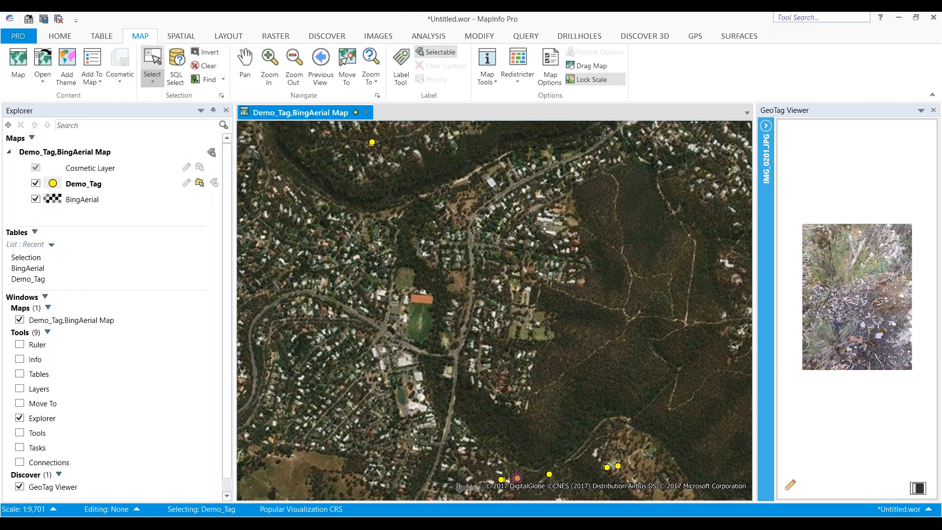
drag(329, 141, 643, 482)
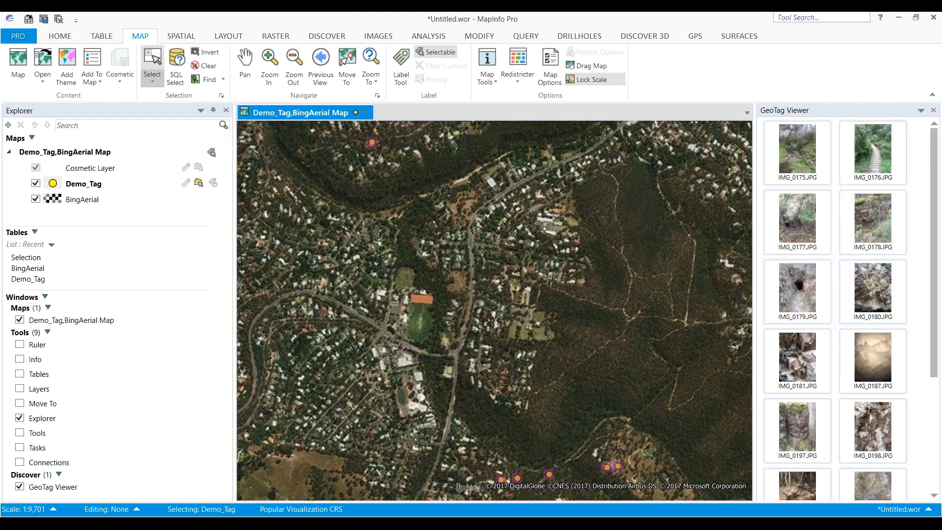
Open IMG_0175.JPG from the GeoTag Viewer thumbnails for a larger view
scroll(928, 430, down, 5)
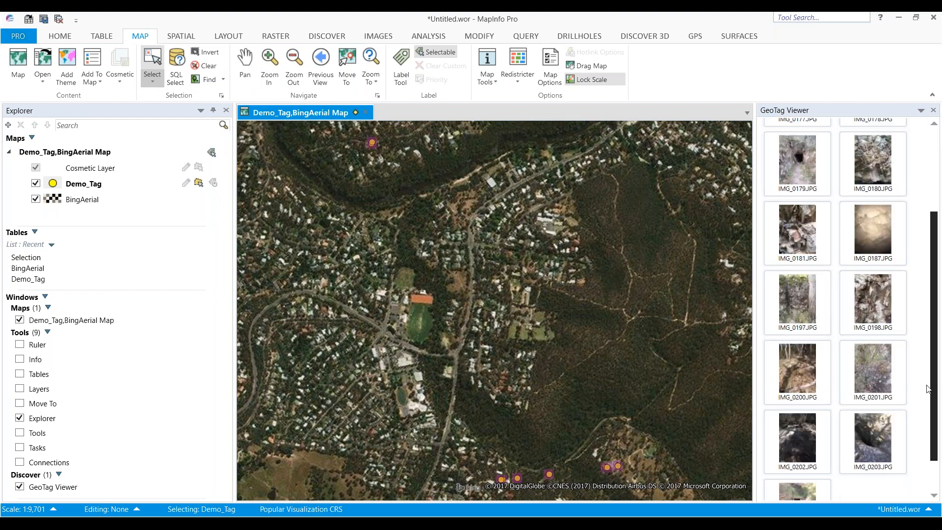
drag(926, 427, 926, 309)
double_click(804, 156)
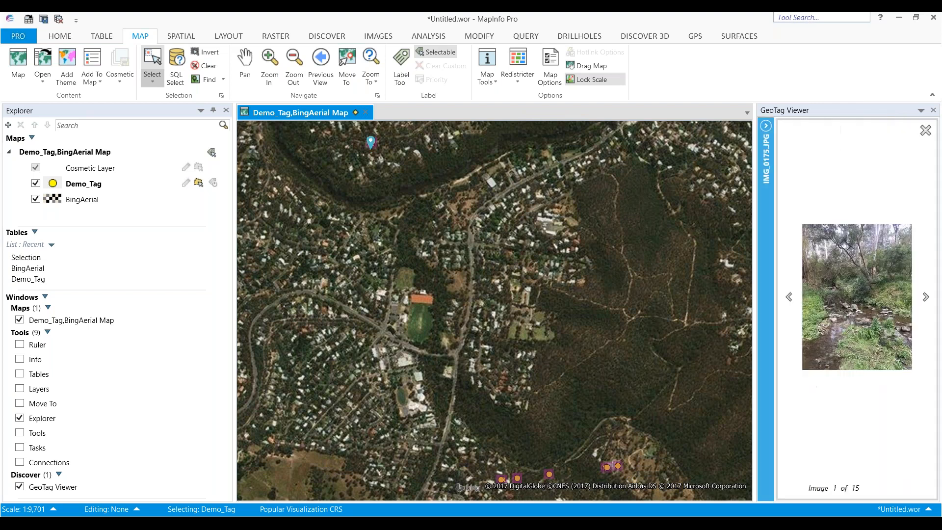
Page forward and back through the selected photos in the GeoTag Viewer
click(924, 298)
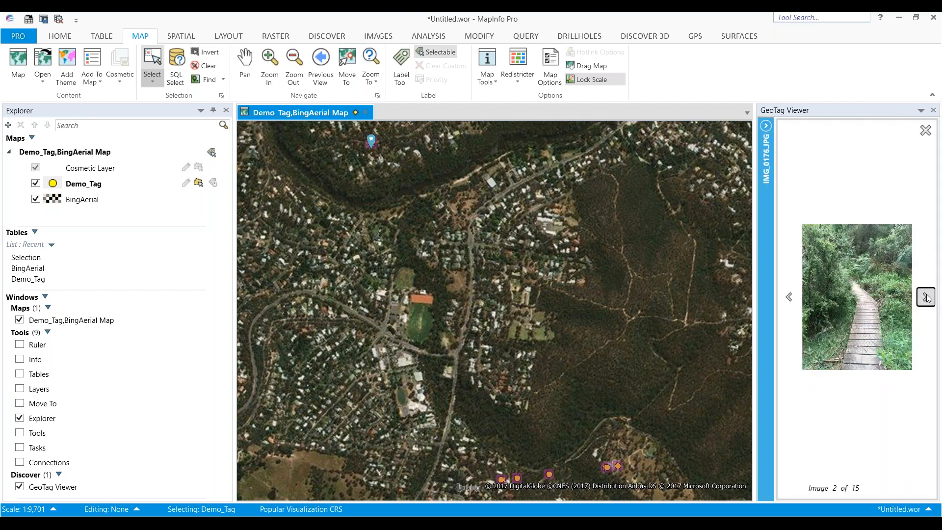
click(924, 298)
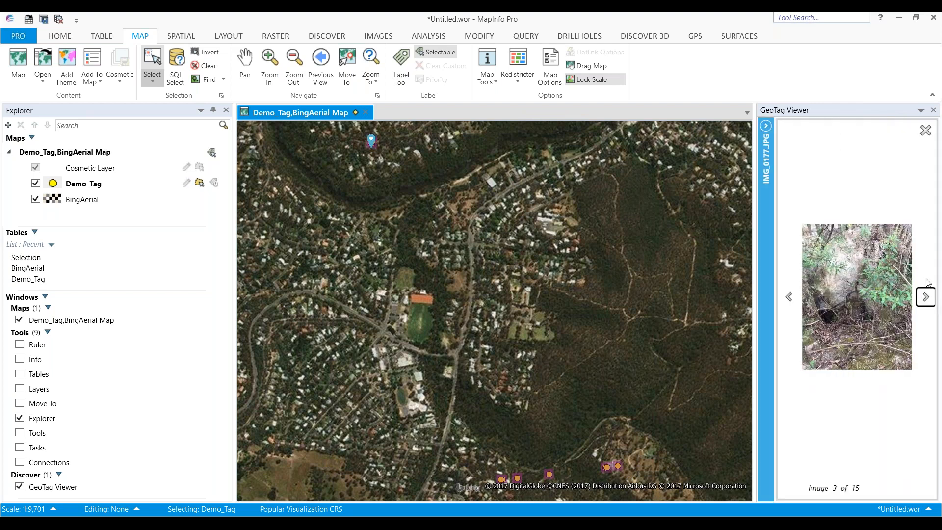
click(926, 297)
click(926, 296)
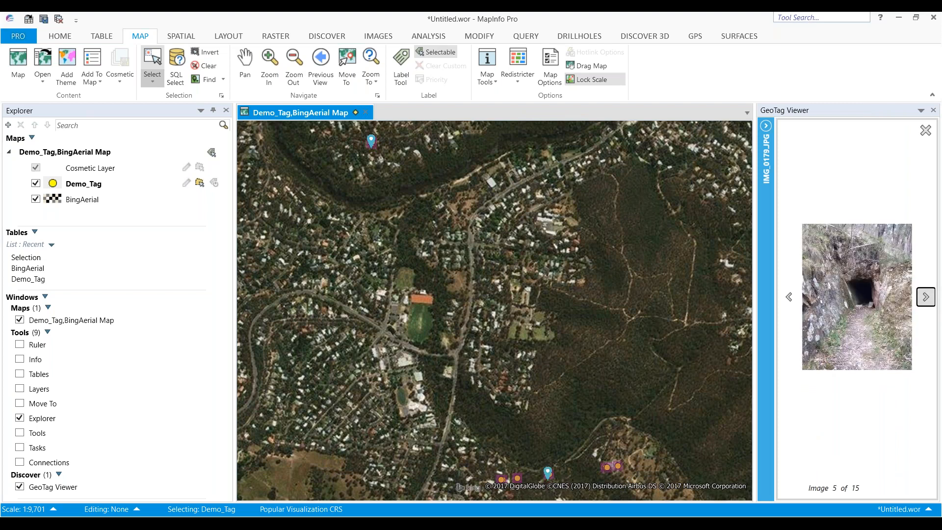
click(926, 297)
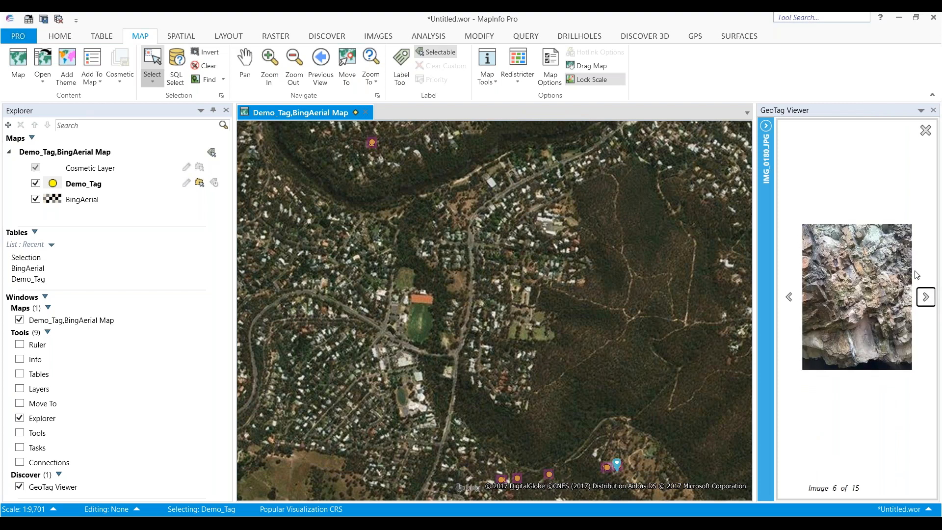
click(924, 302)
click(924, 302)
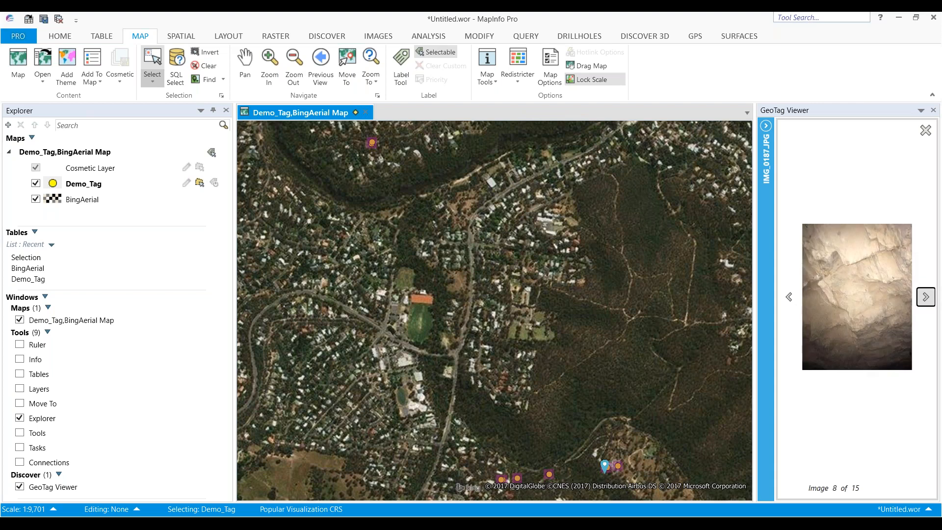
click(924, 302)
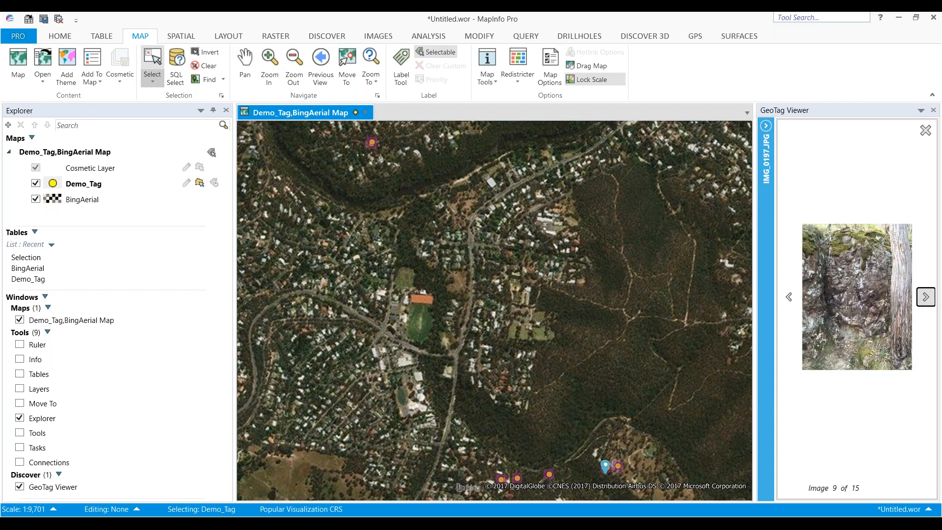
click(788, 297)
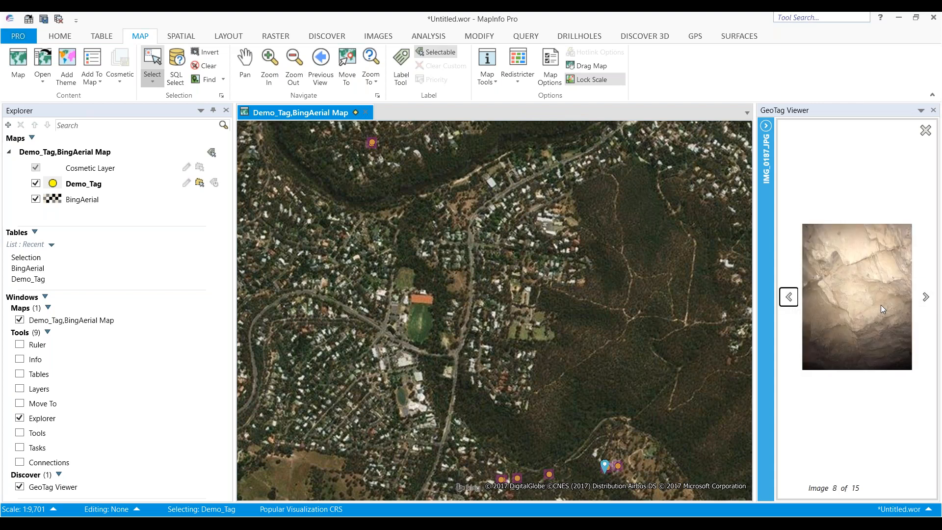
click(788, 297)
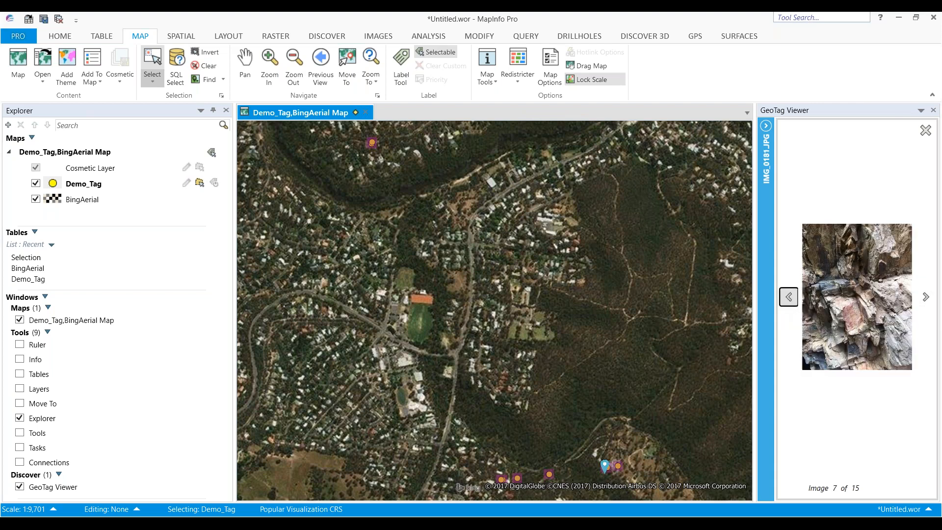
Open IMG_0181.JPG from the GeoTag Viewer in the Photos app, move its window, and close it
double_click(855, 299)
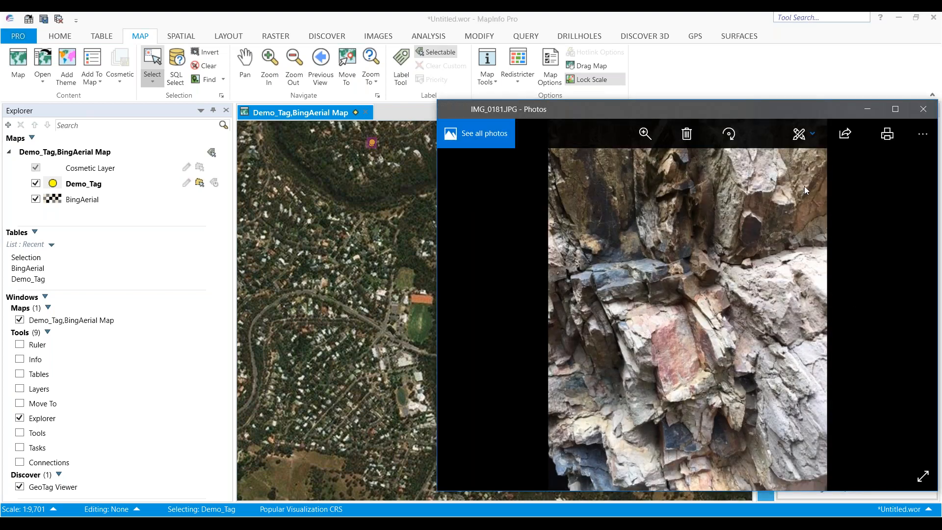
drag(822, 113, 719, 126)
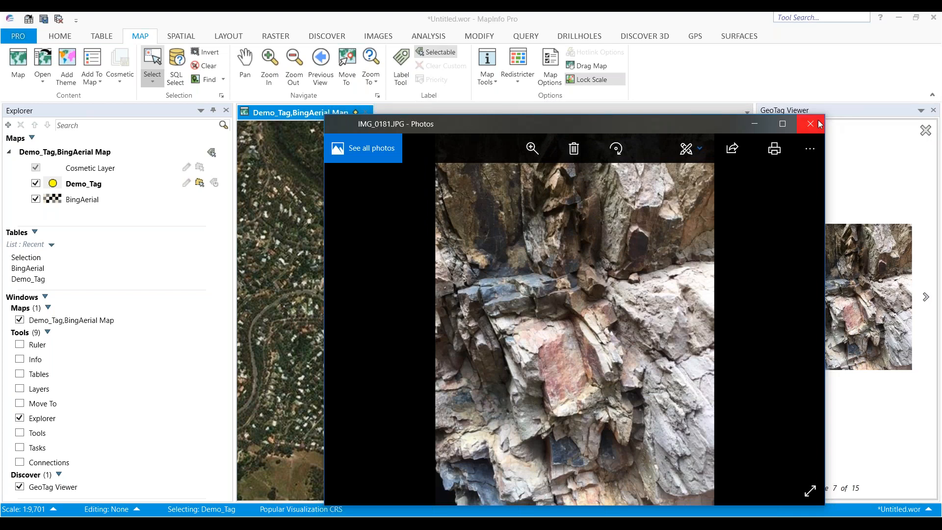
click(815, 123)
click(885, 524)
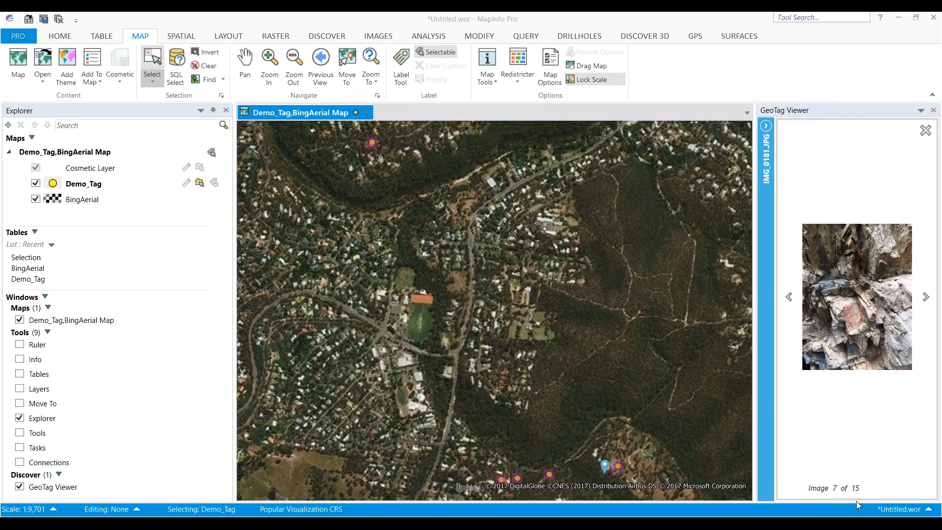
Clear the map selection, return the GeoTag Viewer to its thumbnail gallery, and reactivate the Select tool
click(515, 282)
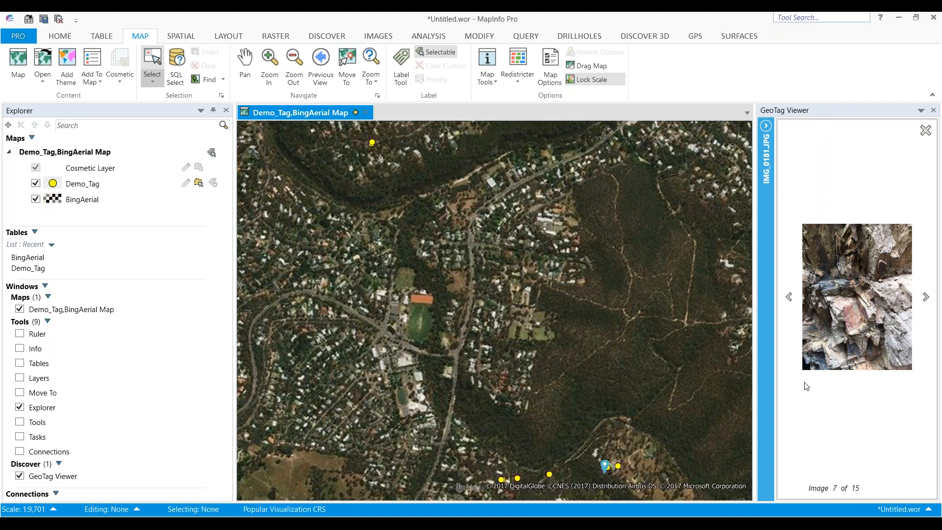
click(926, 130)
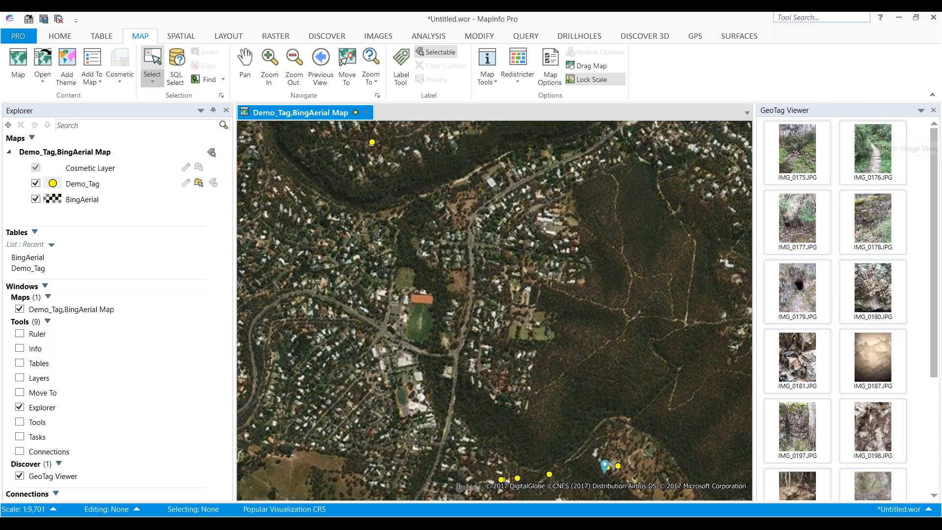
click(150, 85)
click(156, 104)
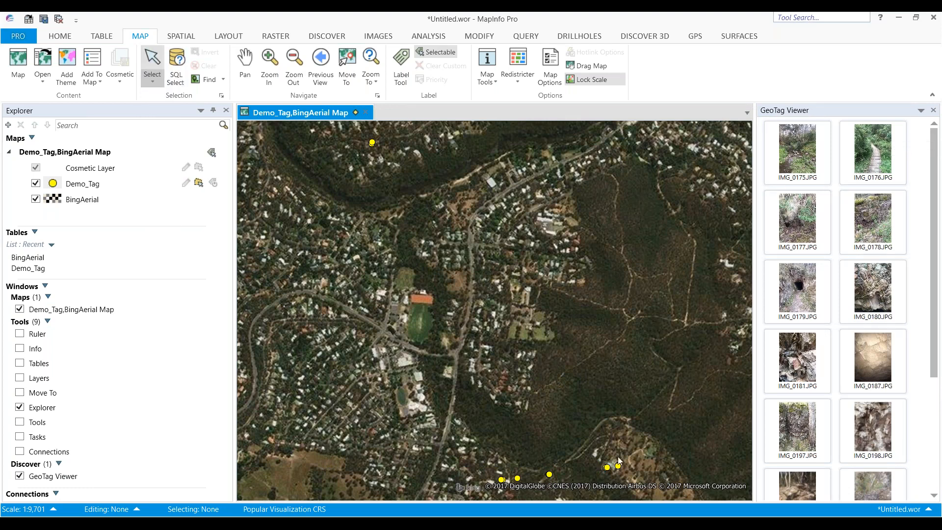
Select a geotag point near the bottom of the map and turn on bearing display in the GeoTag Viewer
click(620, 467)
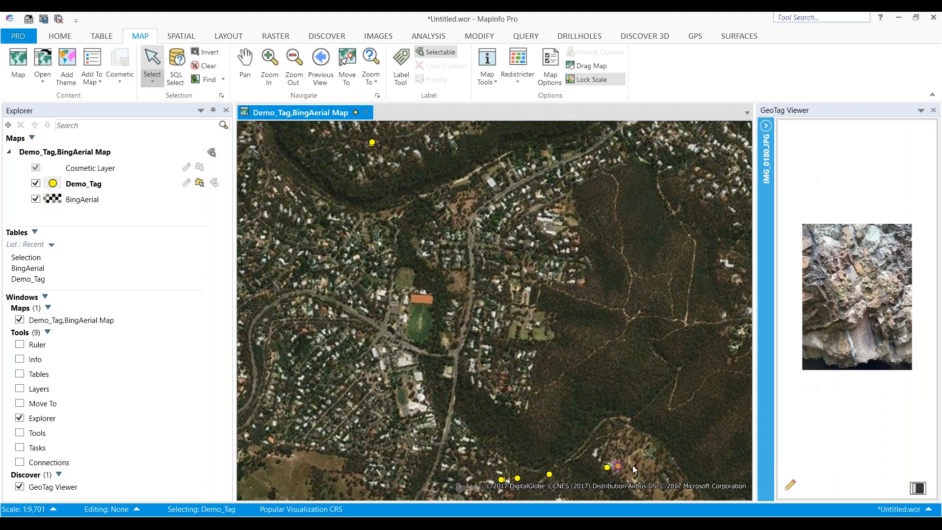
click(921, 489)
Select different geotag points near the bottom of the map to compare their bearing arrows and photos
click(607, 472)
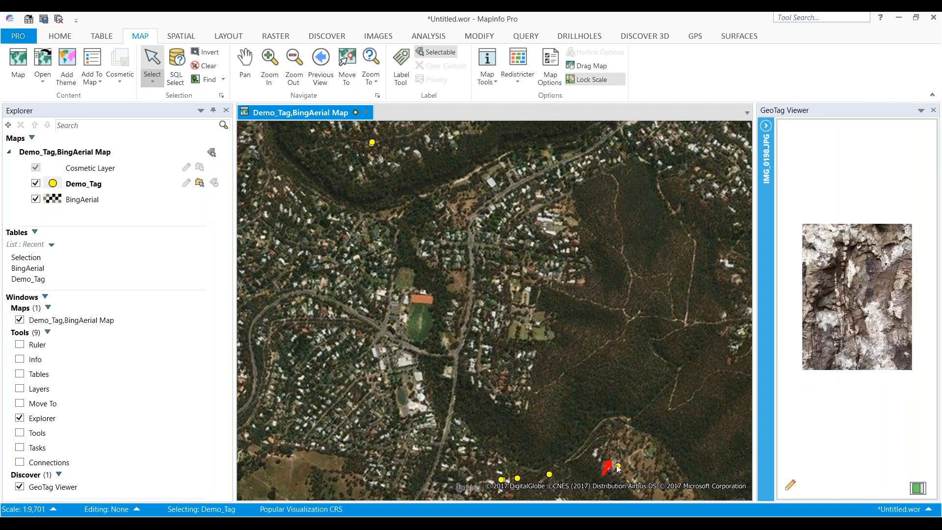
click(550, 474)
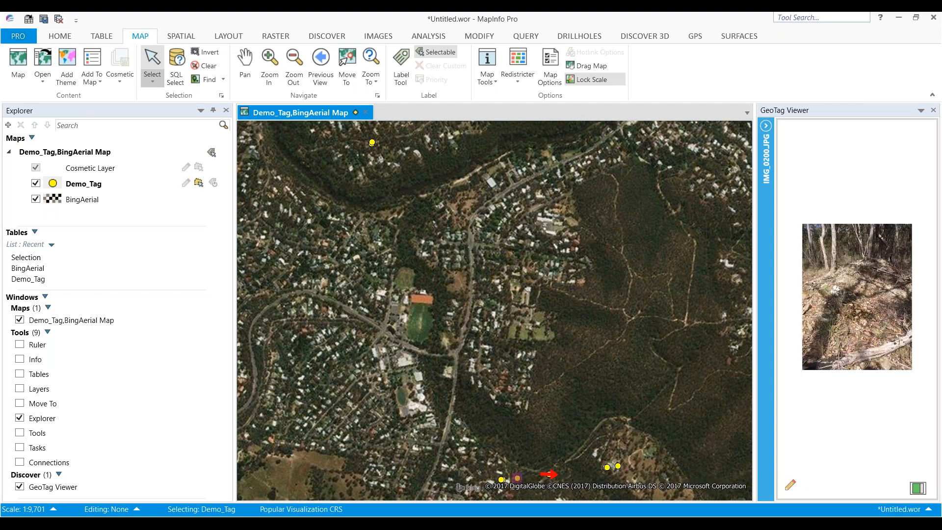
click(519, 479)
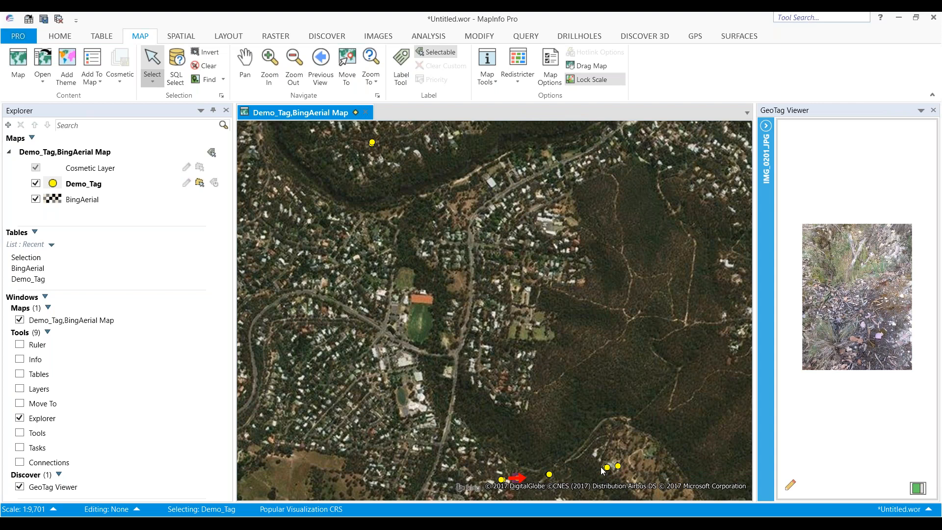
click(617, 466)
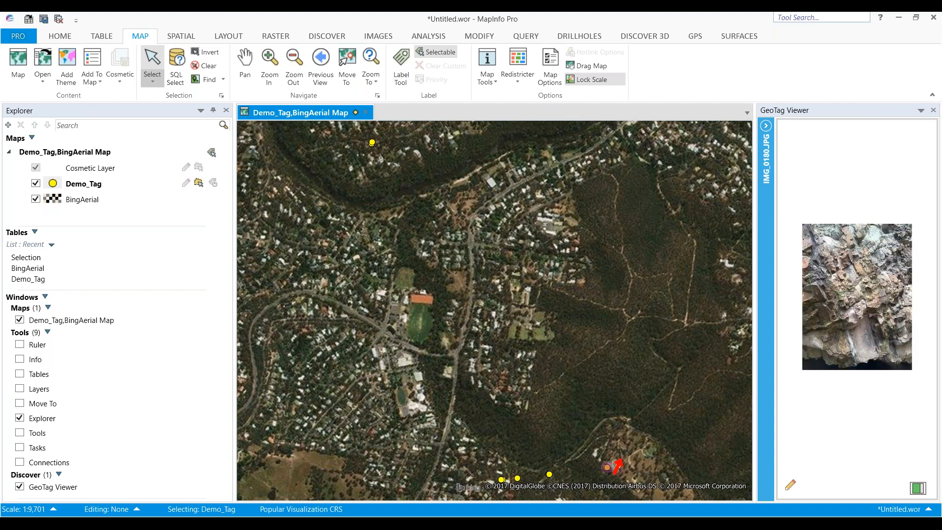
click(608, 467)
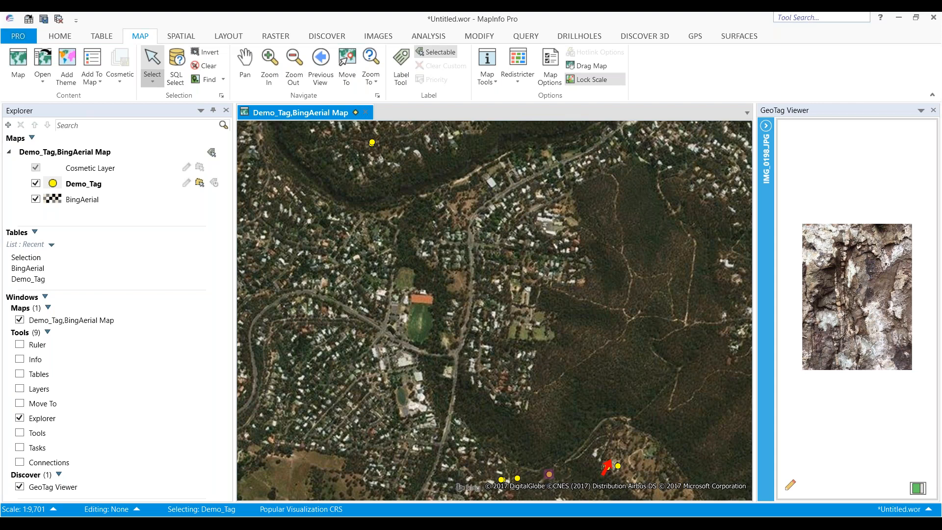
click(549, 474)
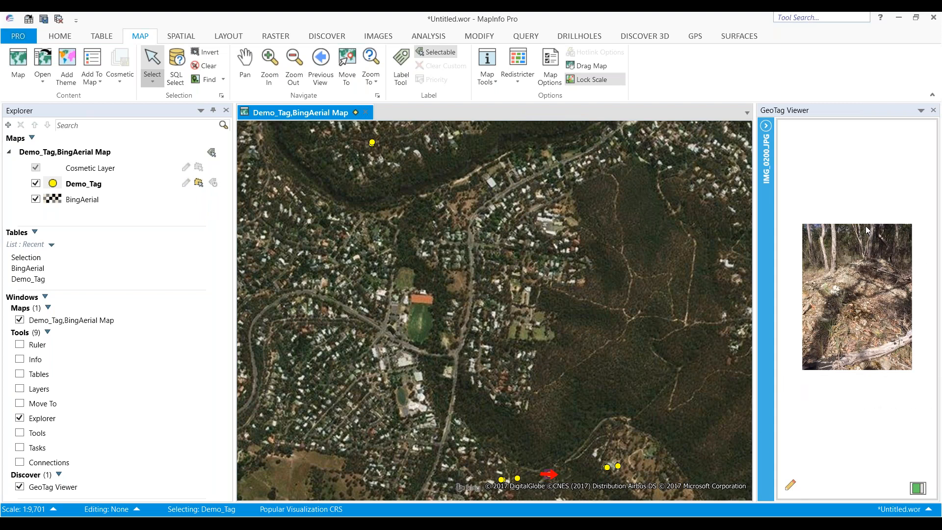
Open the GeoTag table data editor and dock the Single Record Entry panel below the GeoTag Viewer
click(791, 487)
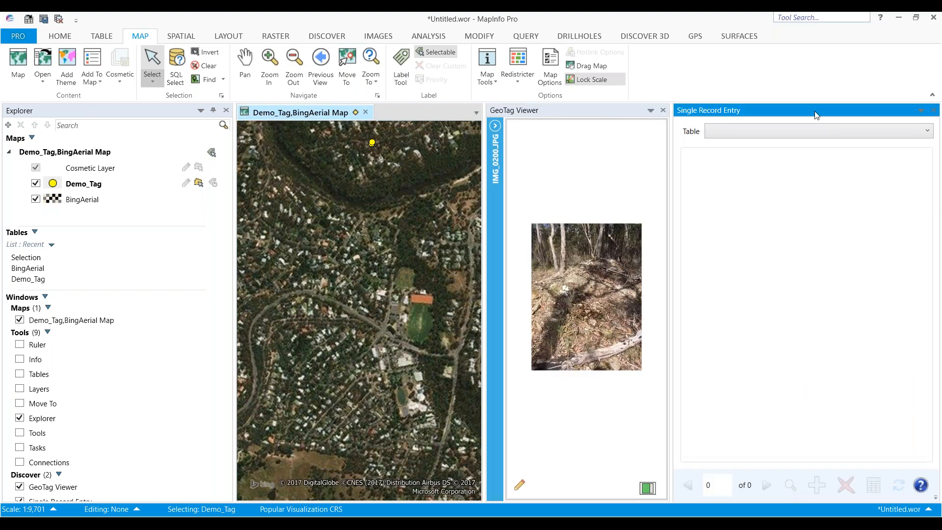
drag(875, 109, 849, 324)
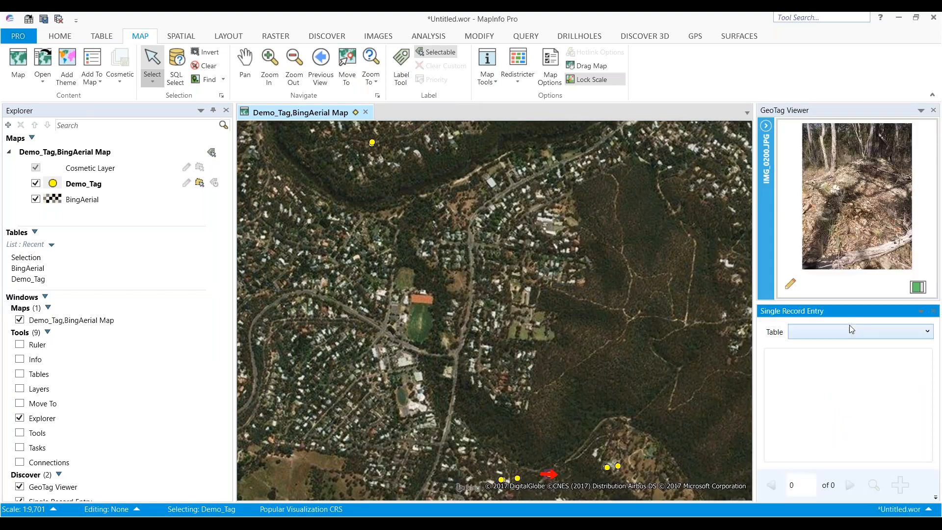
click(936, 497)
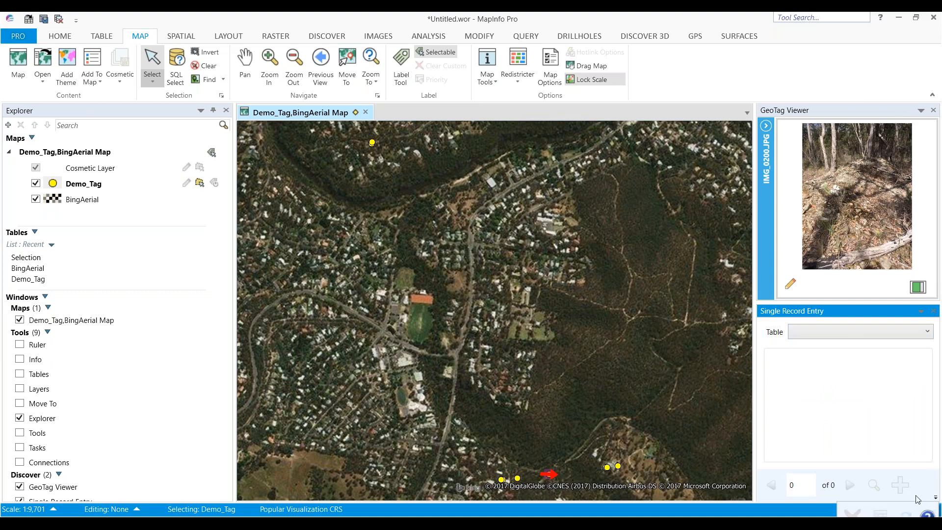
Choose Demo_Tag as the table in Single Record Entry
click(875, 402)
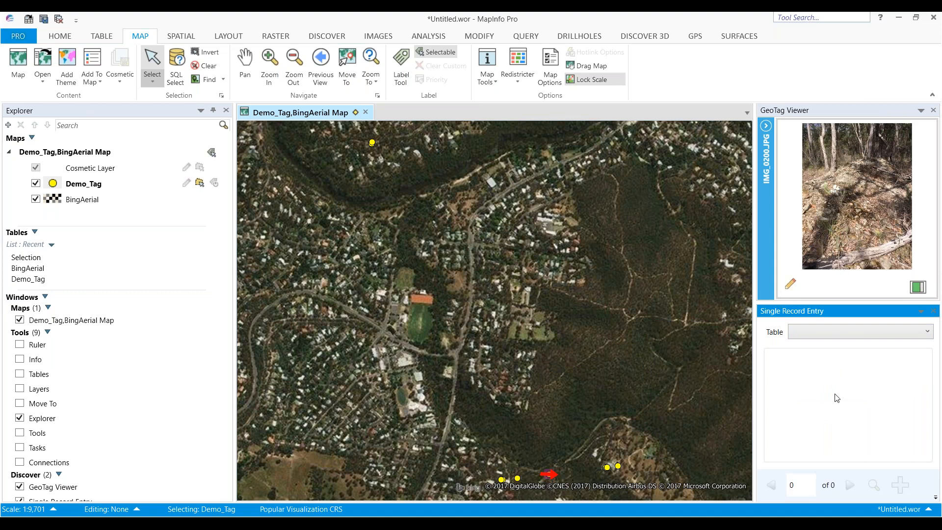
click(865, 333)
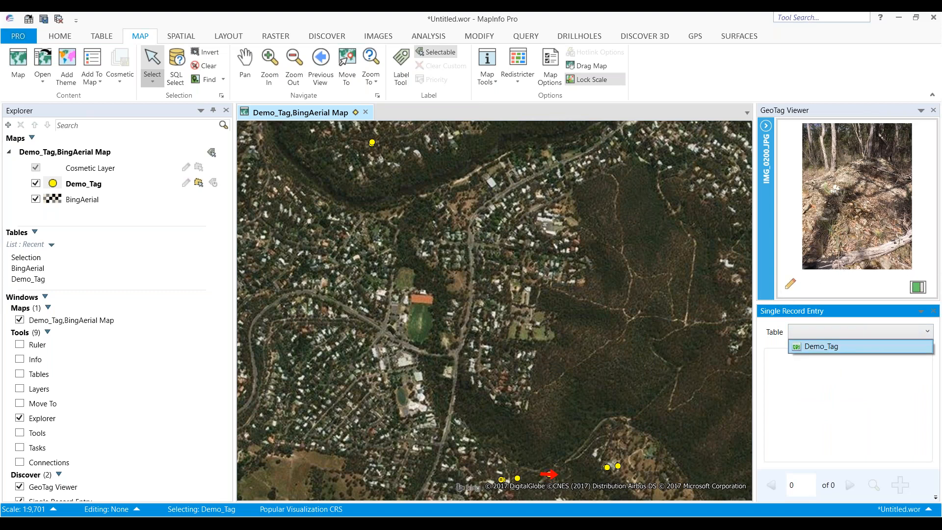
click(852, 348)
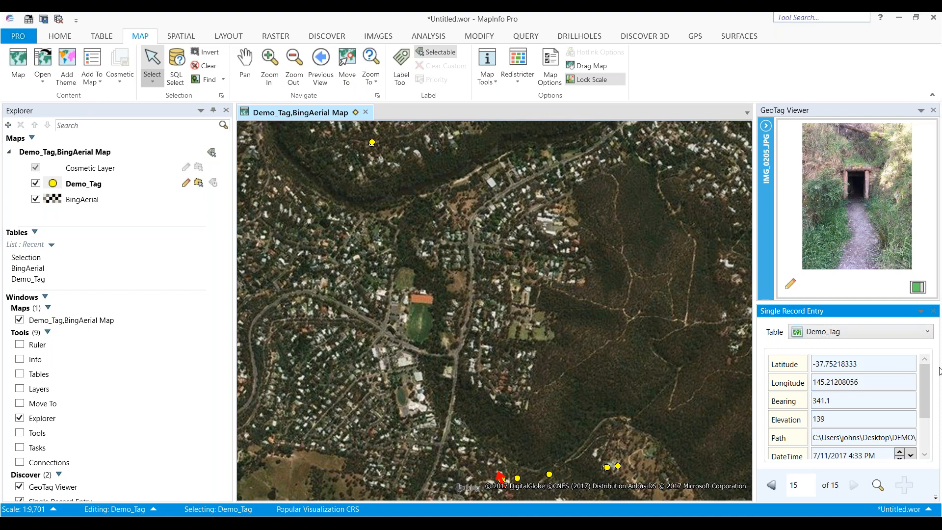
Select geotag points on the map and scroll through their attribute fields in Single Record Entry
mouse_move(928, 383)
mouse_down()
mouse_move(928, 414)
mouse_move(928, 383)
mouse_up()
click(607, 467)
click(618, 466)
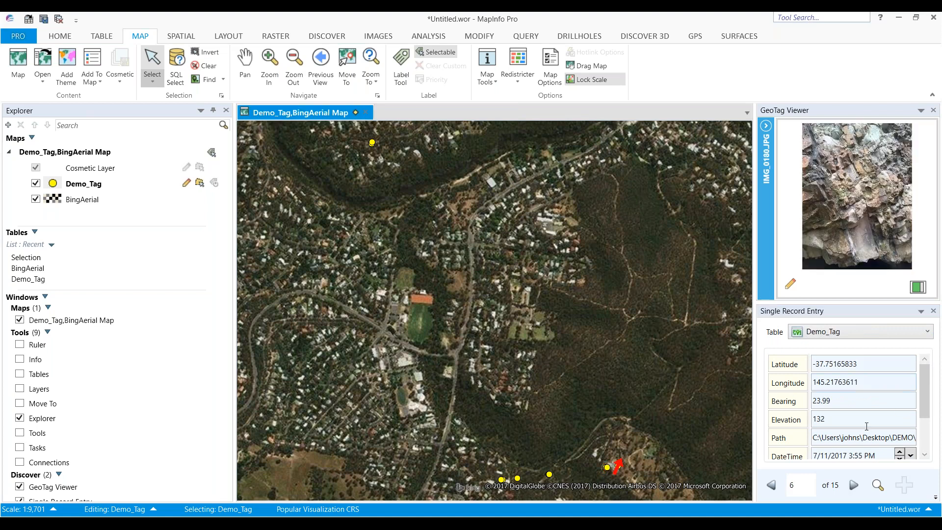
drag(927, 398, 931, 431)
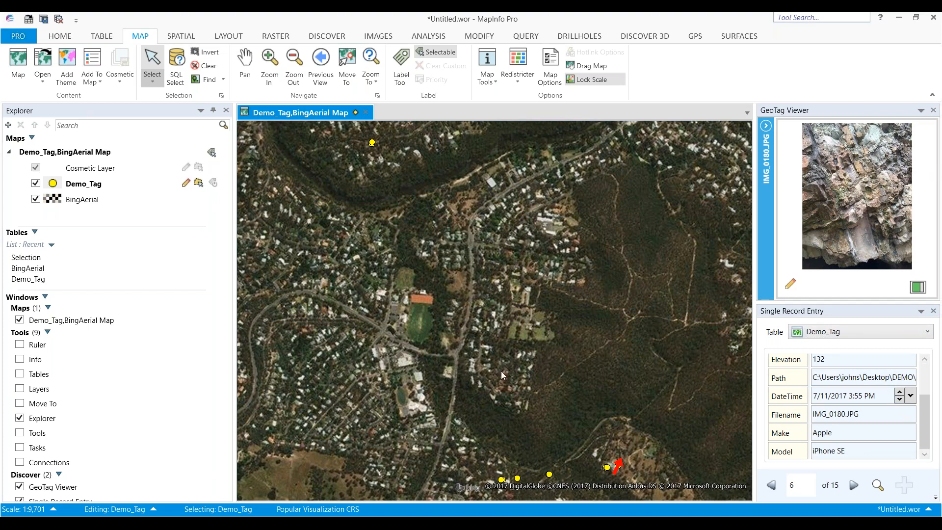
Open Modify Table Structure for Demo_Tag, saving the table's changes first
click(102, 36)
click(407, 65)
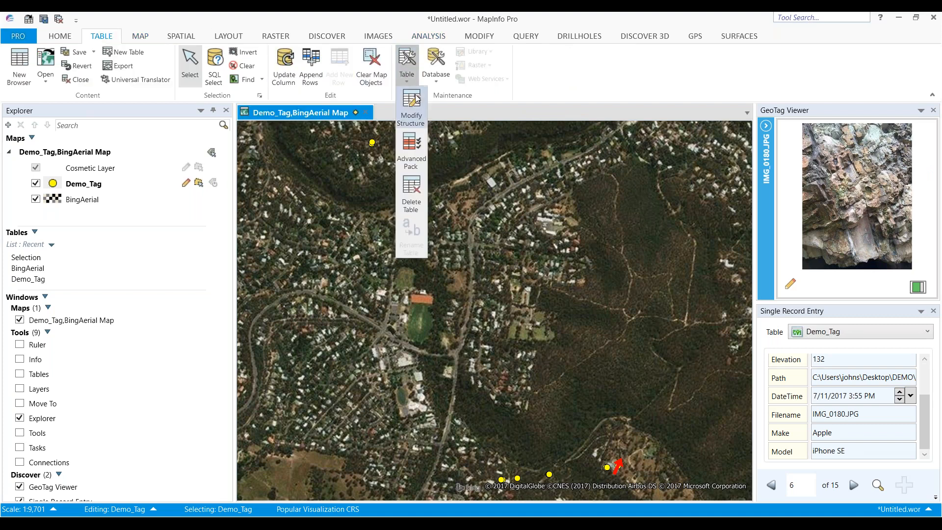
click(415, 100)
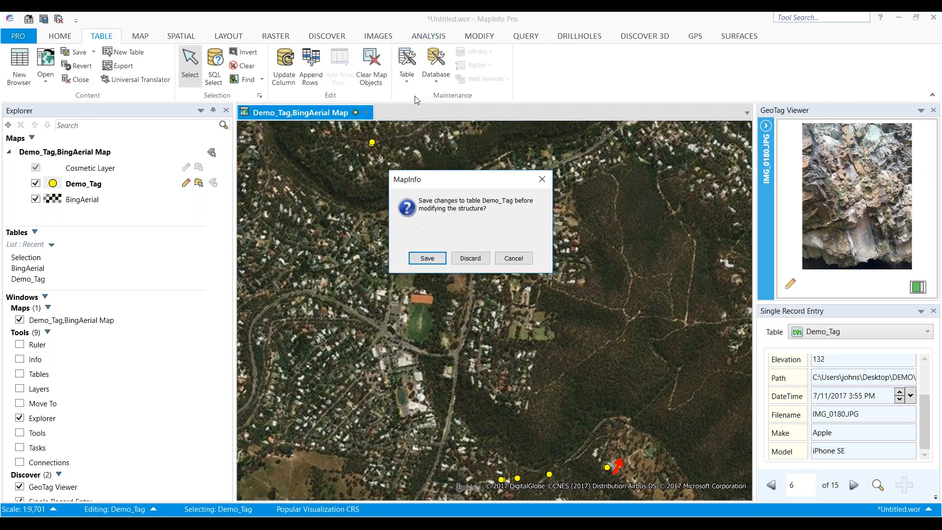
click(431, 258)
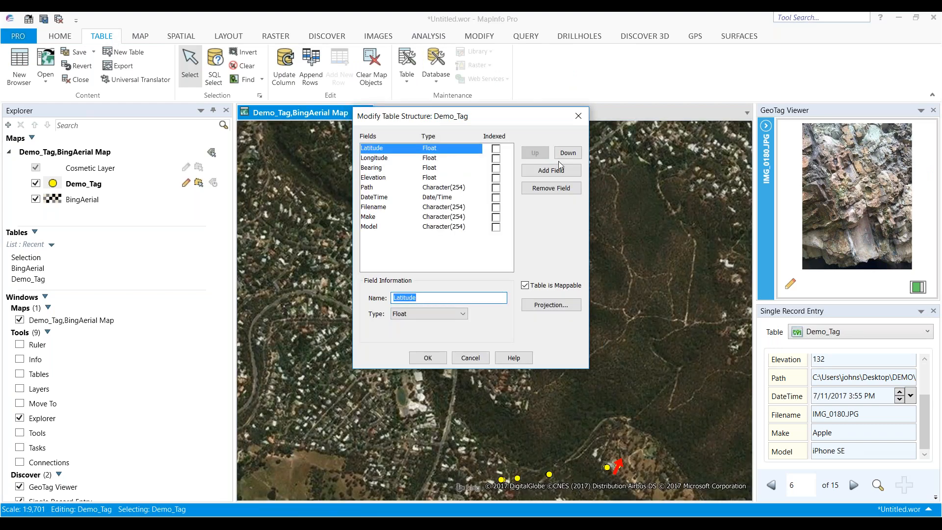
Add a Character field named Comment with width 254 to the Demo_Tag table structure
click(551, 171)
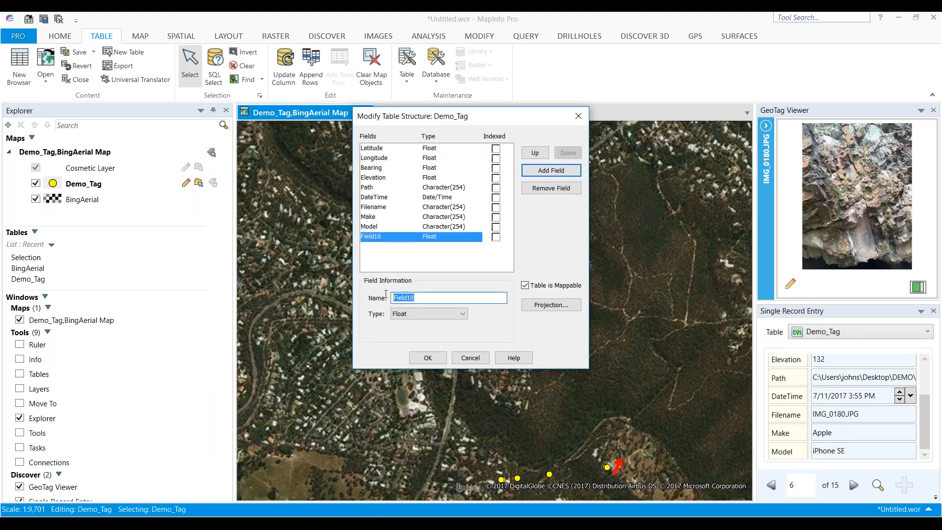
text(Comment)
click(428, 314)
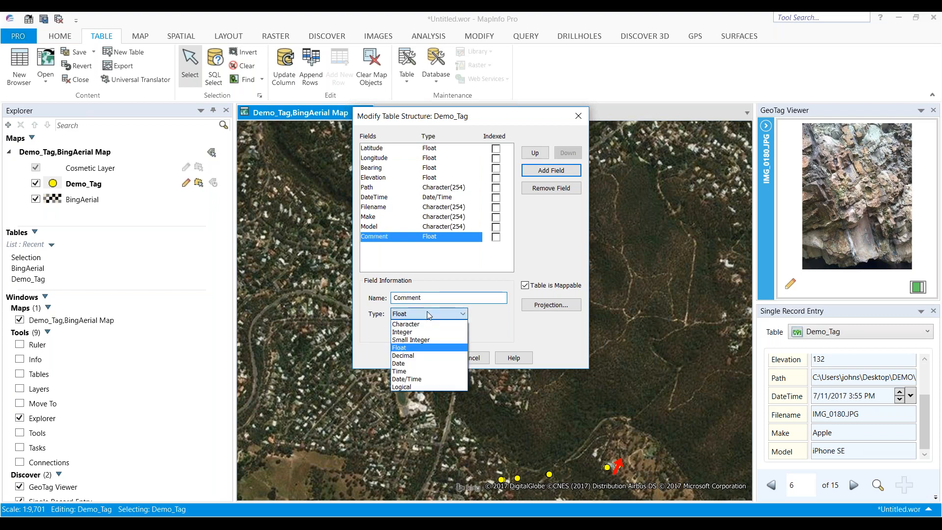
click(406, 324)
key(Tab)
text(255)
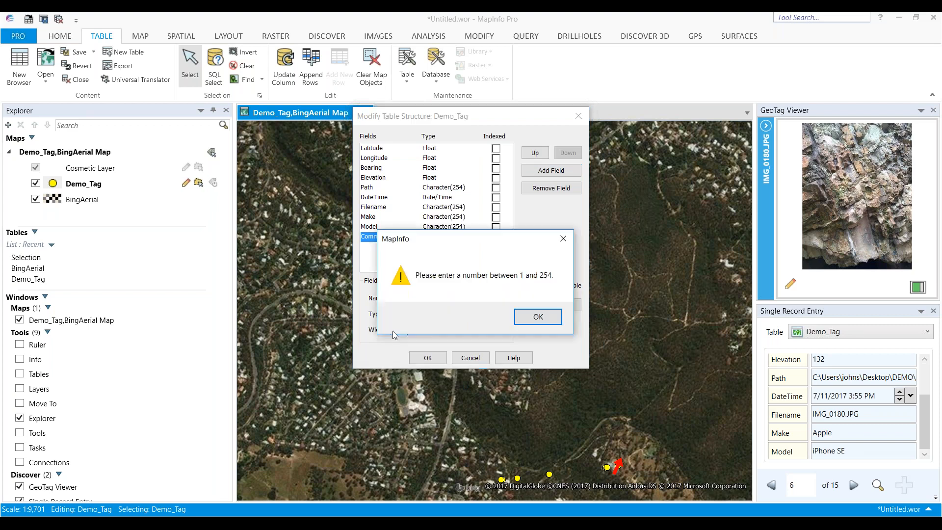
click(521, 320)
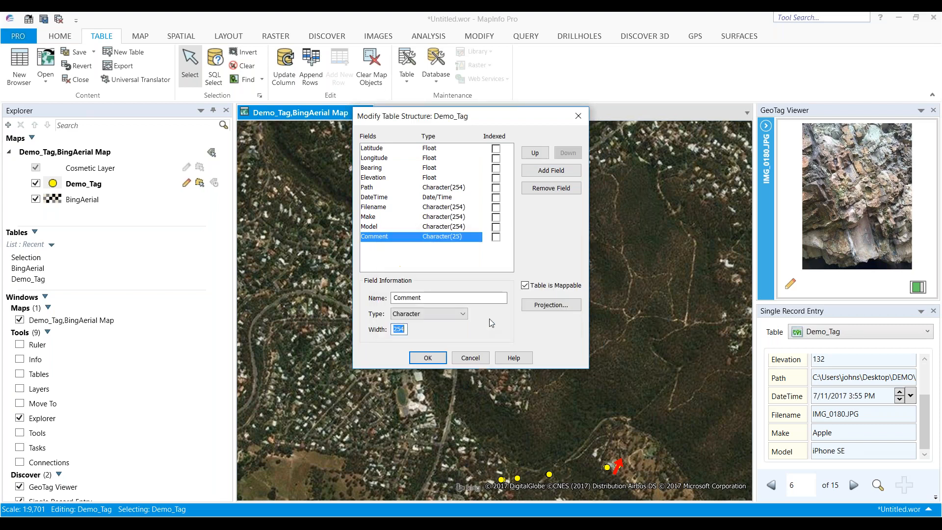
click(427, 358)
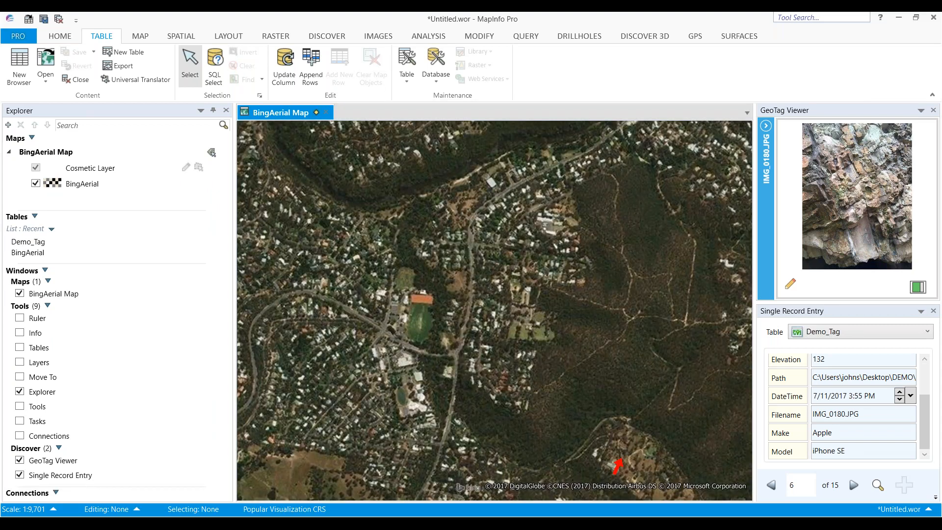
Close the Single Record Entry panel and add the Demo_Tag table back onto the aerial map
click(934, 311)
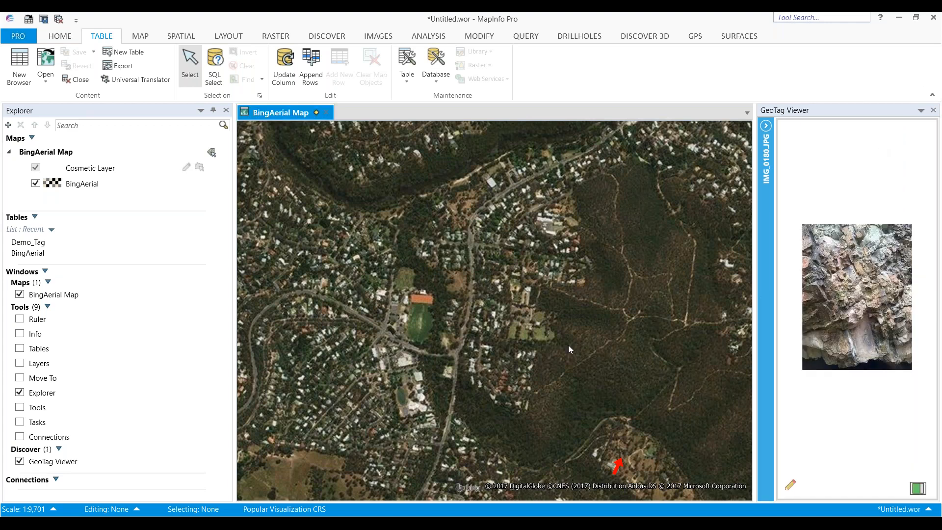
click(72, 244)
drag(73, 243, 401, 270)
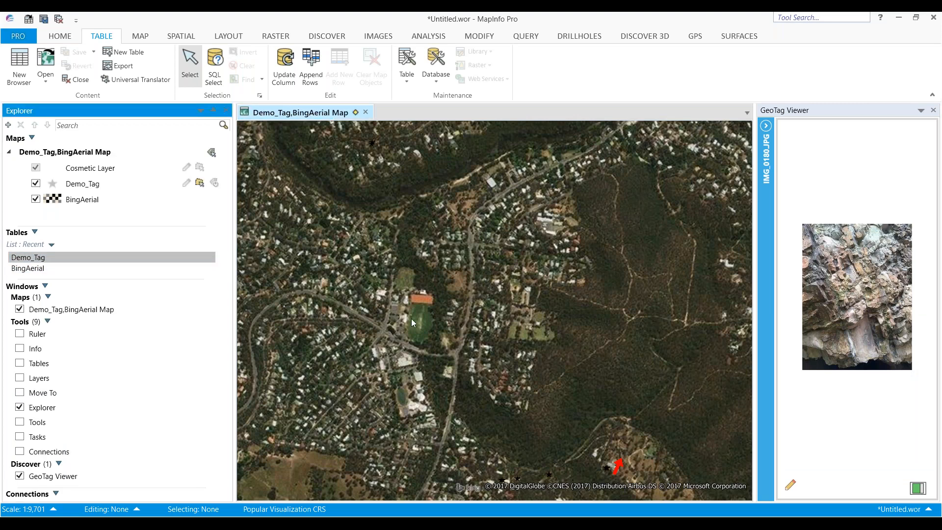
click(484, 315)
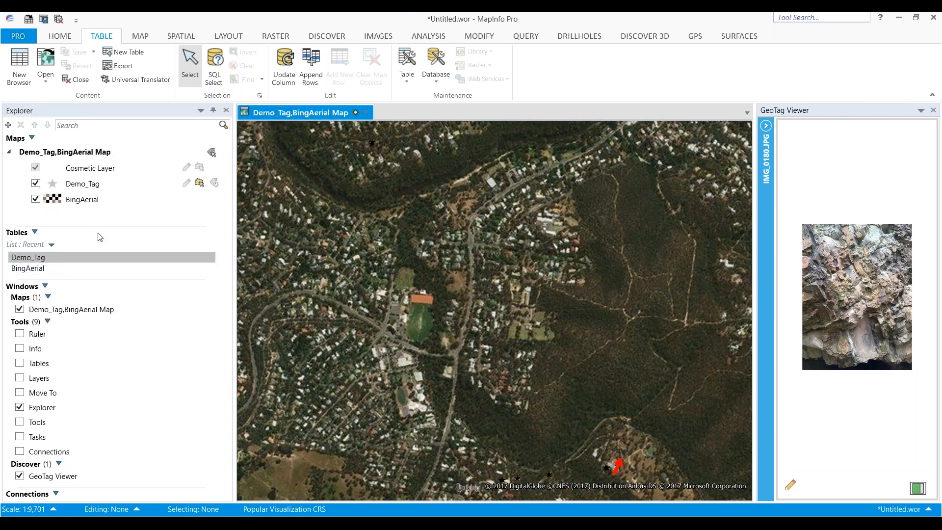
Change the Demo_Tag layer's symbol style to a yellow circle
click(52, 184)
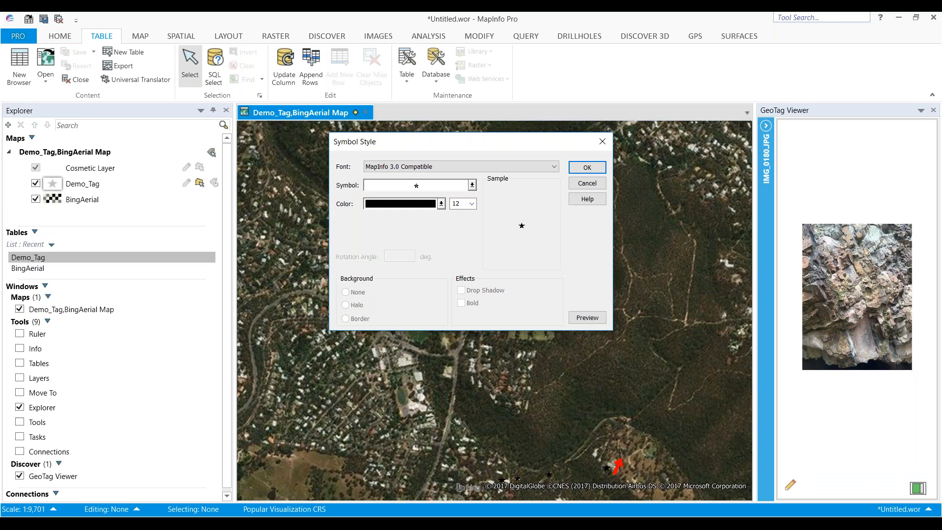
click(472, 185)
click(441, 210)
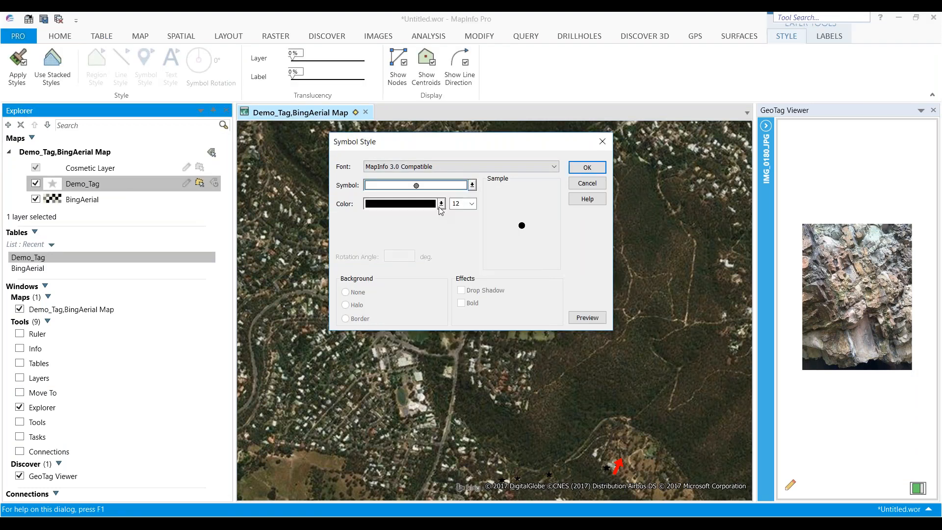
click(441, 208)
click(505, 269)
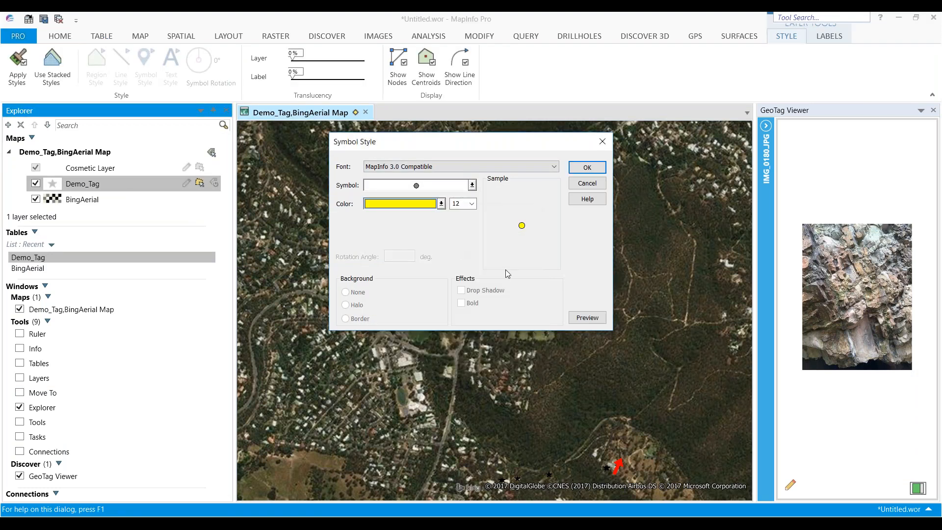
click(587, 168)
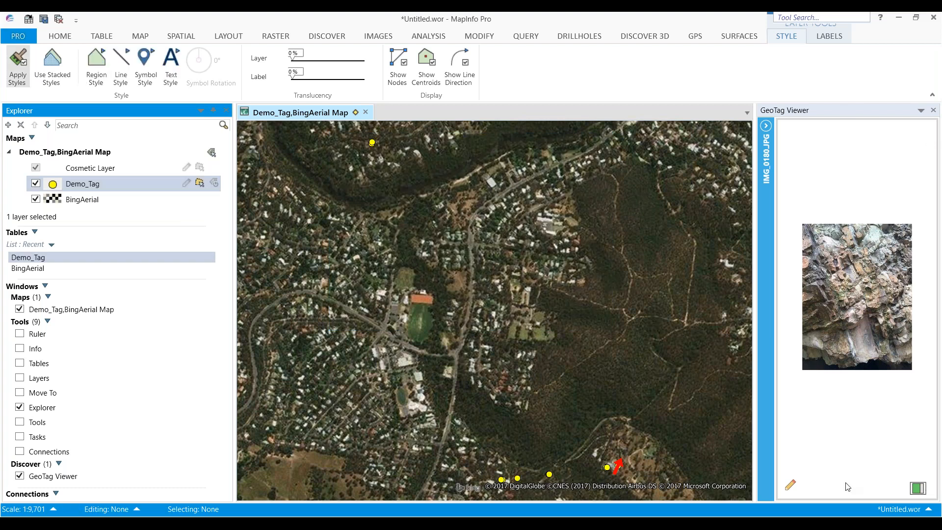
Open Single Record Entry from the GeoTag Viewer and dock it beneath the viewer
click(791, 485)
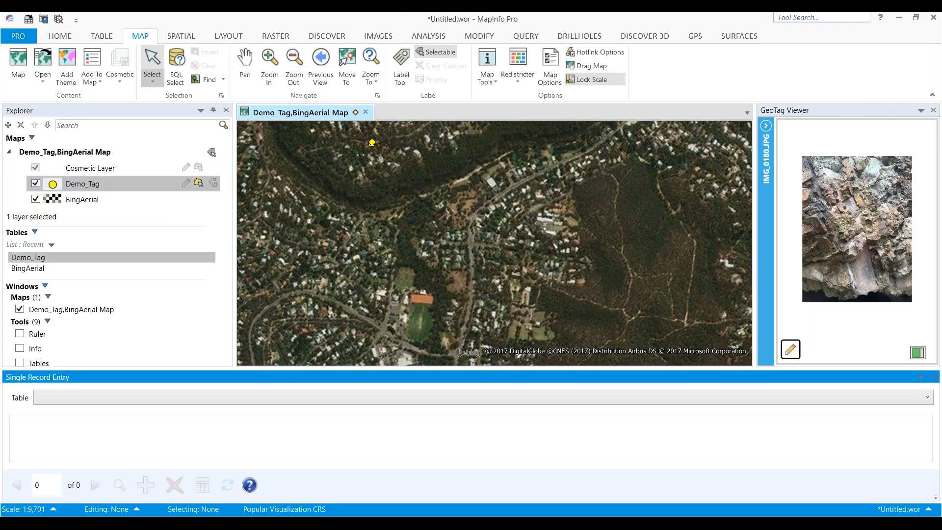
drag(223, 379, 854, 326)
click(854, 327)
click(834, 346)
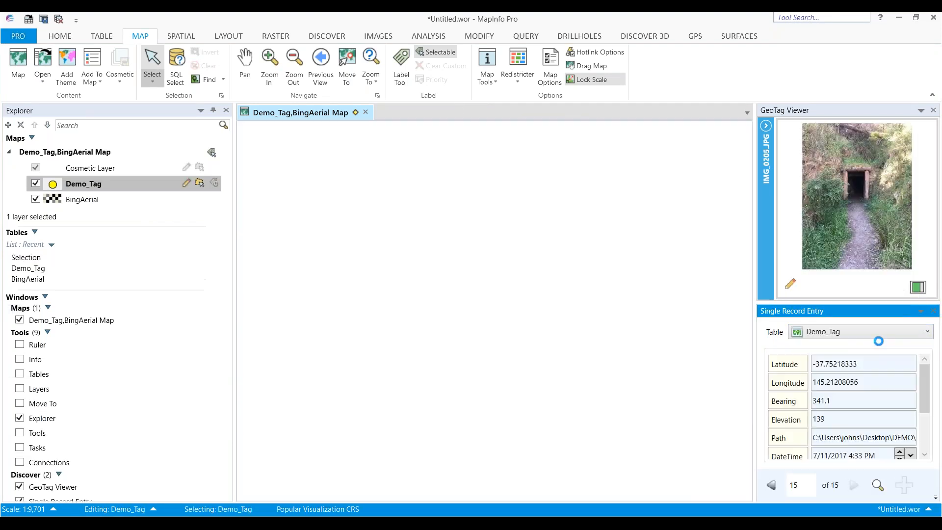
Scroll to the Comment field and step back through the Demo_Tag records in Single Record Entry
scroll(920, 421, down, 5)
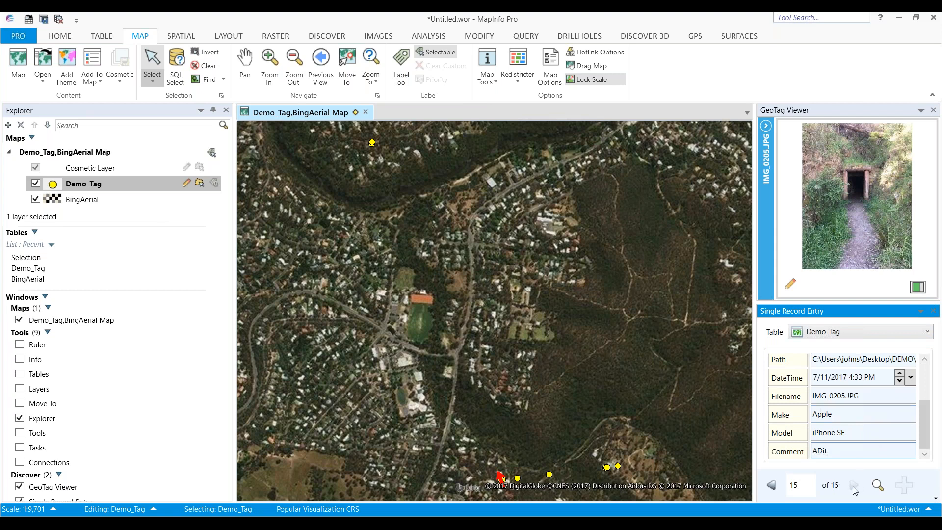
click(776, 487)
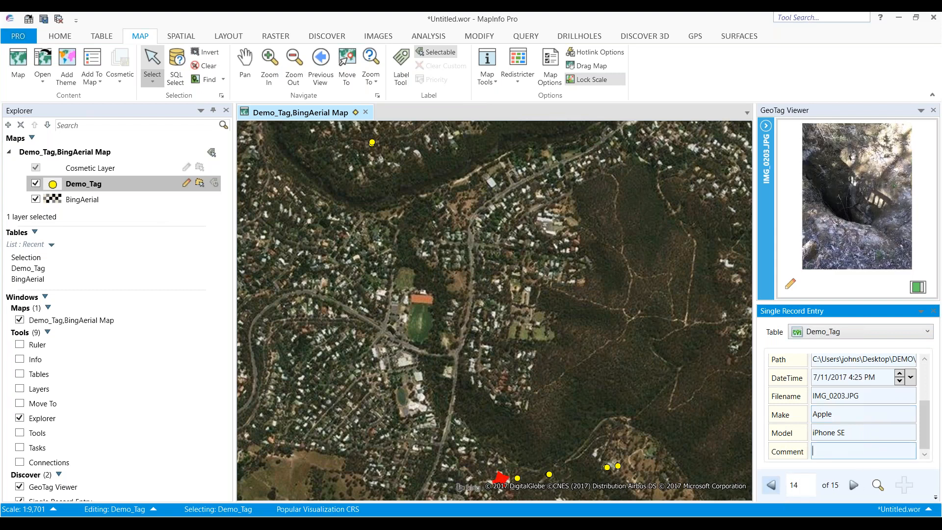
click(776, 488)
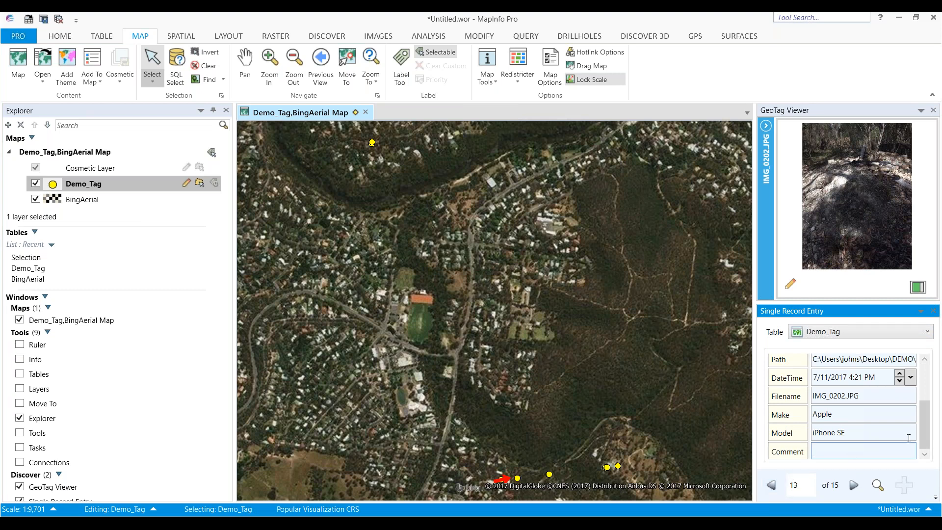
click(936, 498)
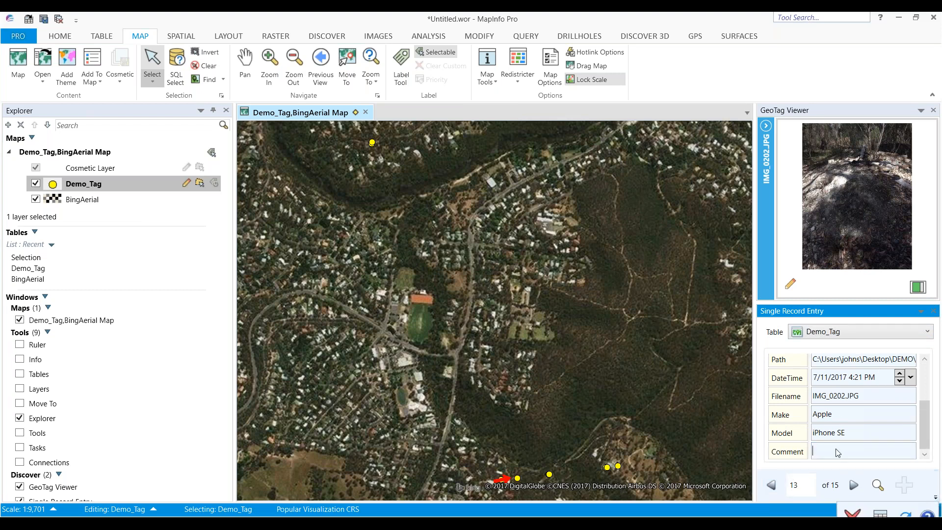
Set Single Record Entry's field visibility to show only the Comment field
click(881, 513)
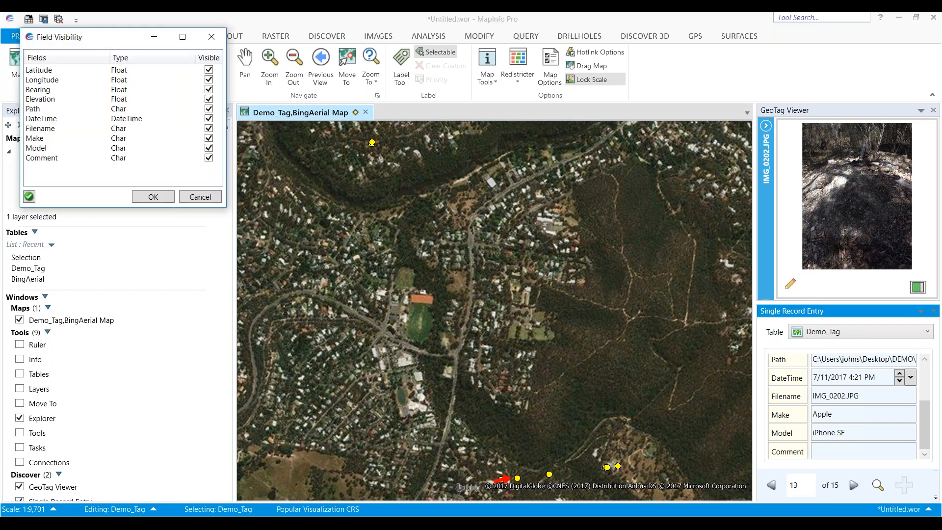
click(31, 198)
click(209, 158)
click(164, 196)
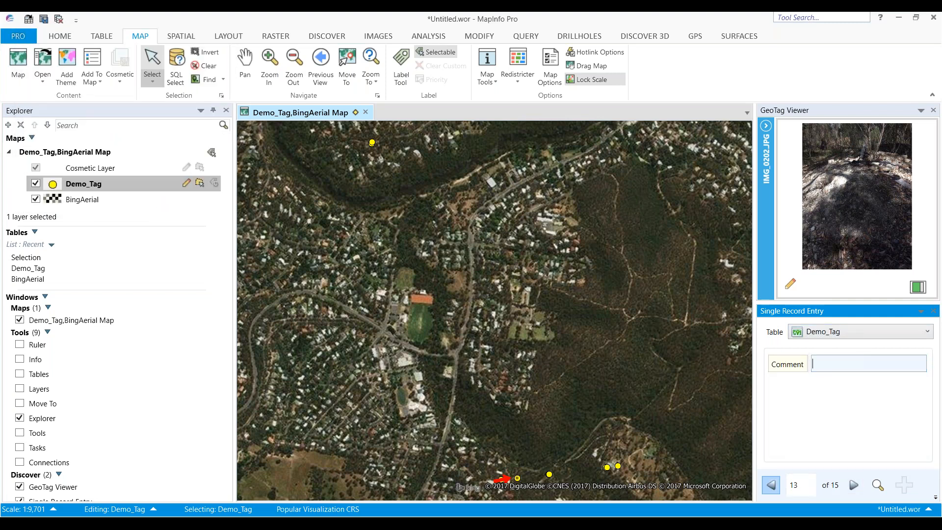
Step back through the Demo_Tag records to view each photo's Comment entry
click(770, 485)
click(771, 485)
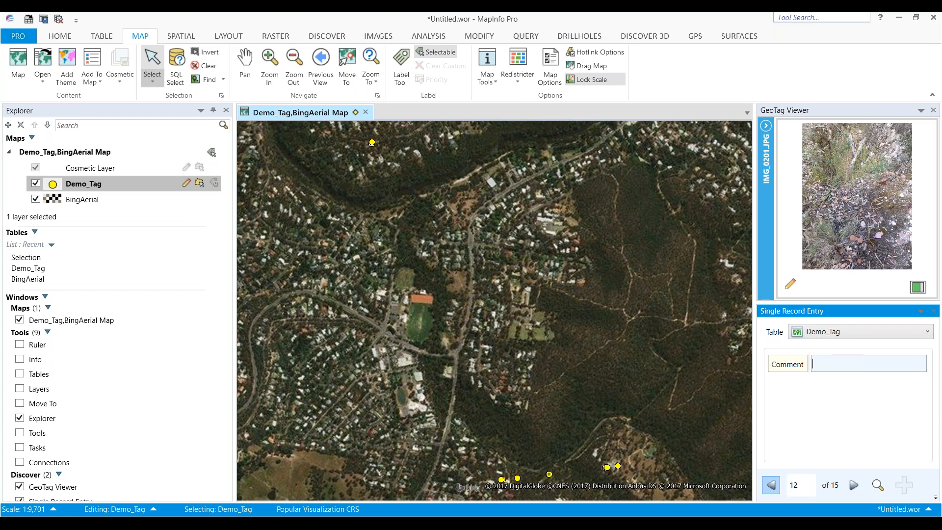
click(770, 485)
click(770, 485)
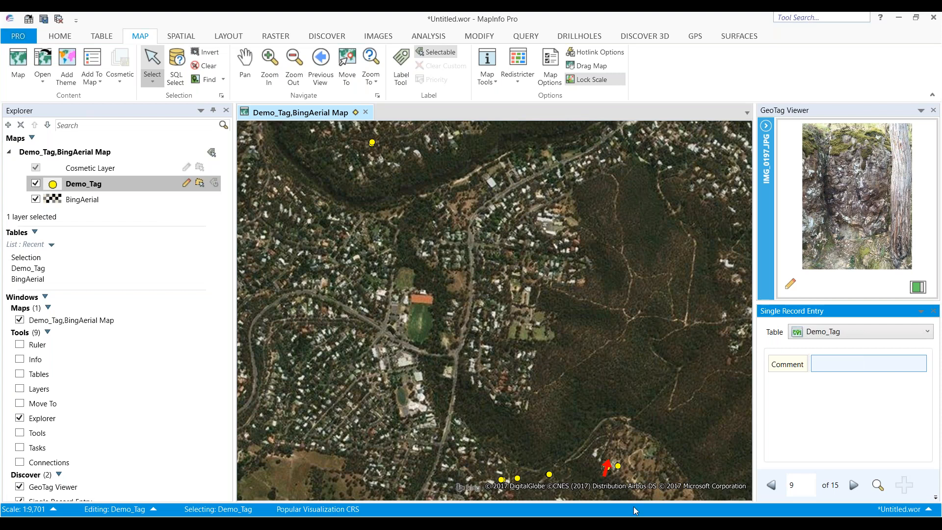
Switch to PowerPoint and run the slide show through the Image GeoTagging slides
click(614, 524)
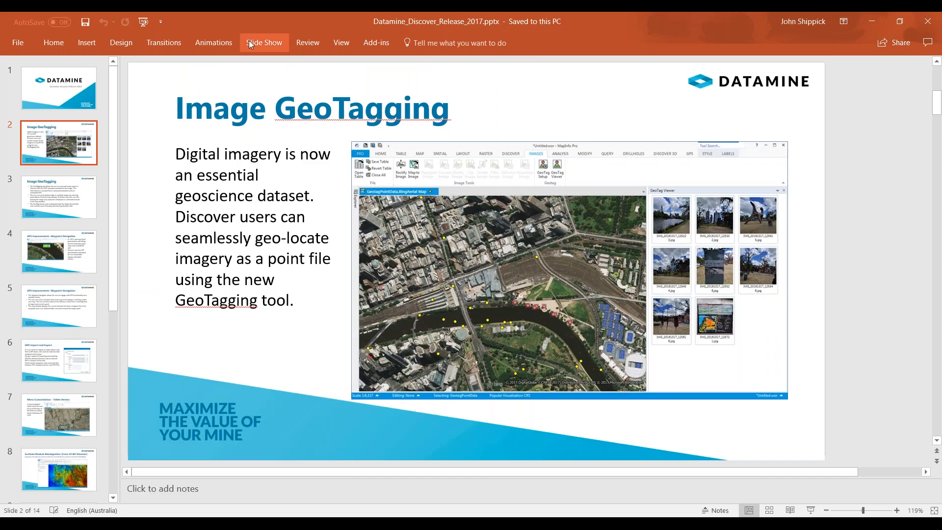
click(264, 43)
click(60, 74)
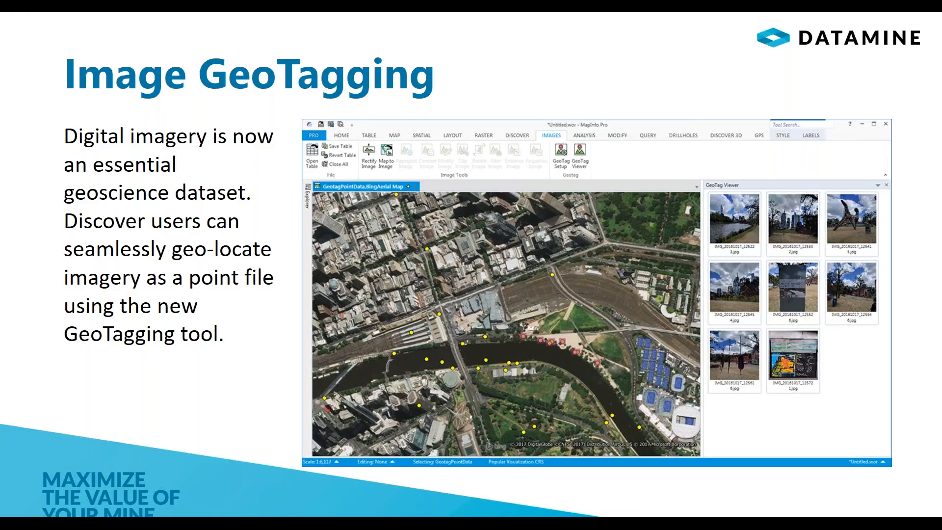
click(375, 226)
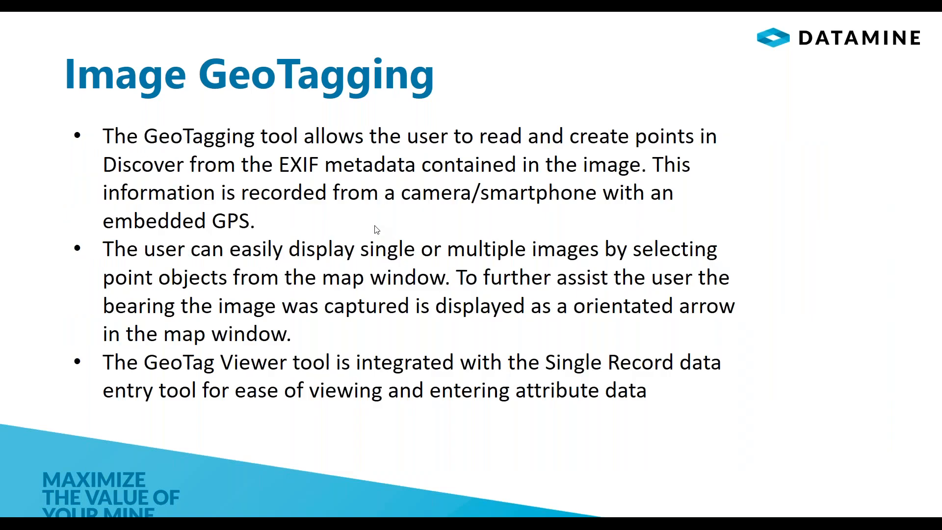
click(376, 230)
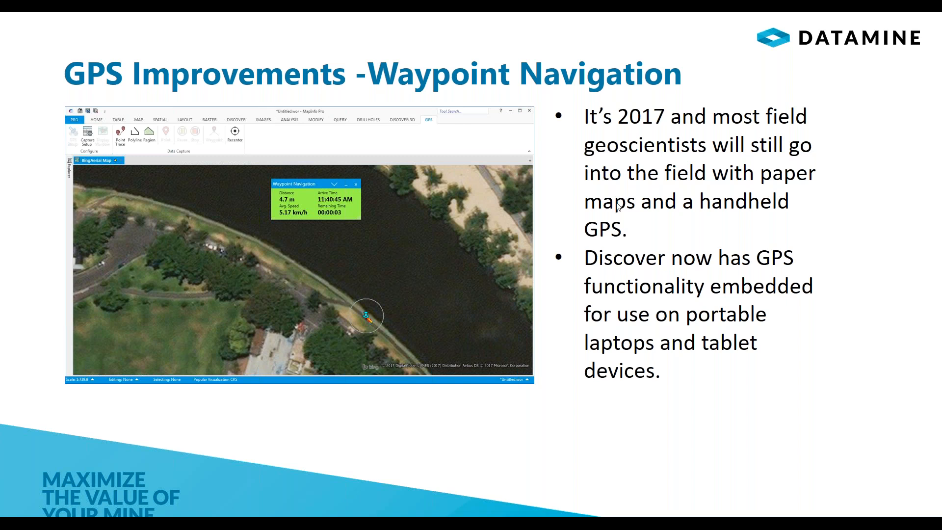
key(Escape)
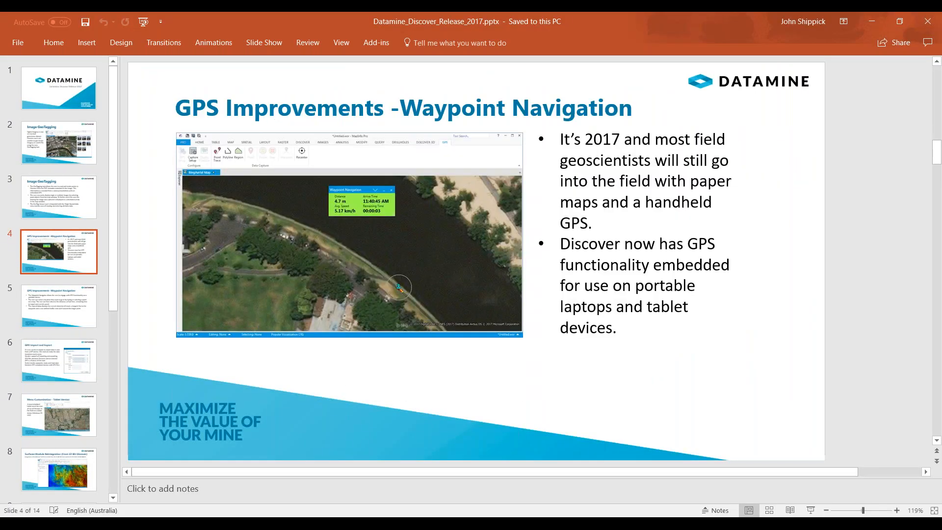
Return to MapInfo Pro and close all tables without saving the workspace, discarding all table changes
click(590, 491)
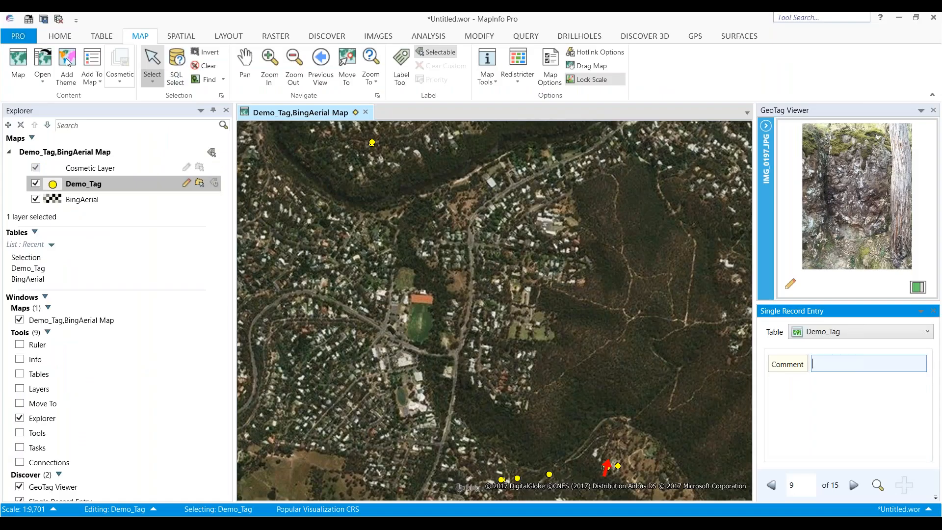
click(65, 33)
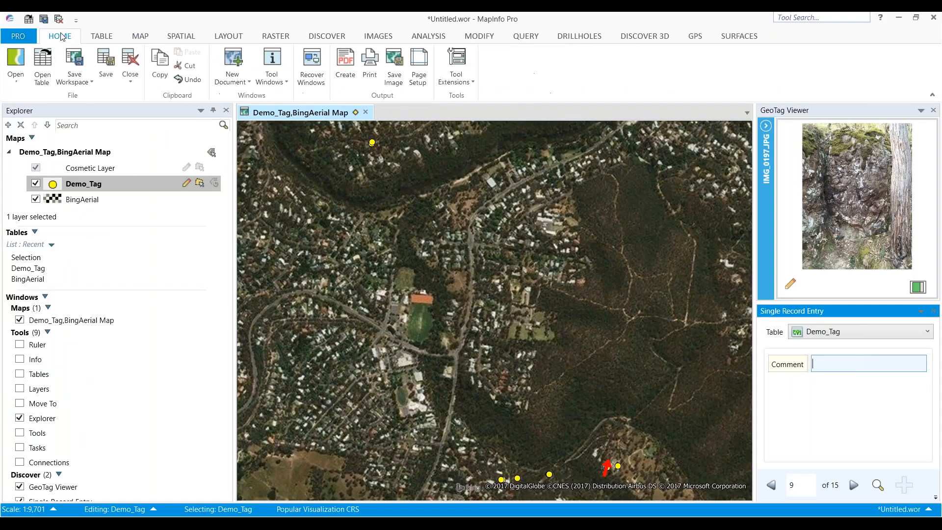
click(131, 77)
click(146, 122)
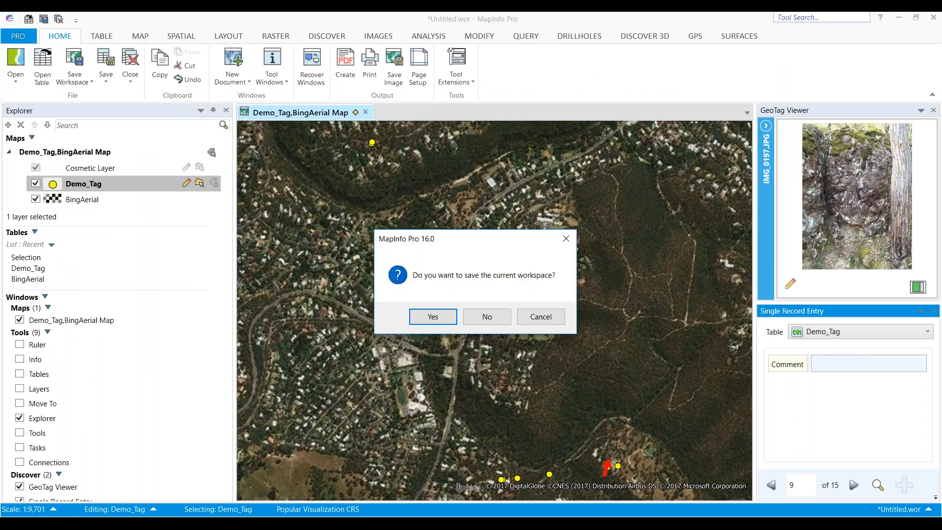
click(487, 316)
click(547, 240)
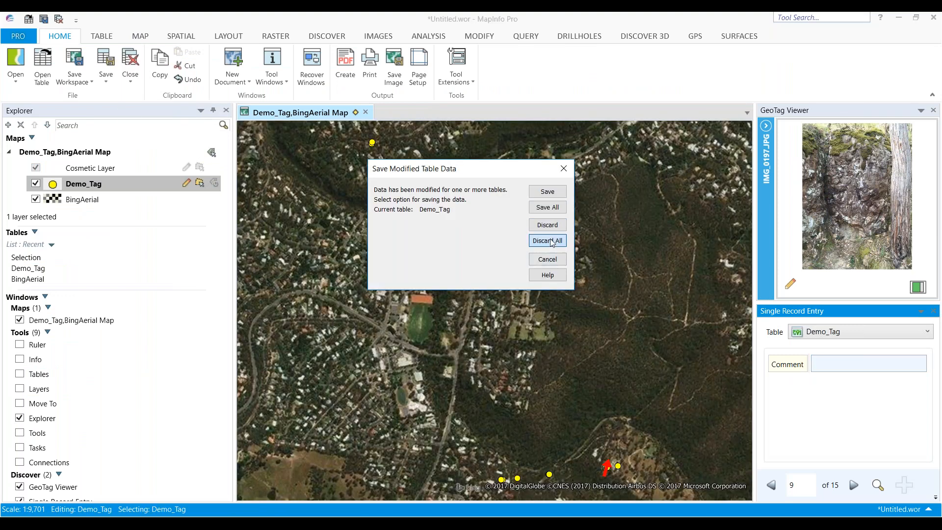
Open a new Aerial base map and close the GeoTag Viewer and Single Record Entry panels
click(20, 79)
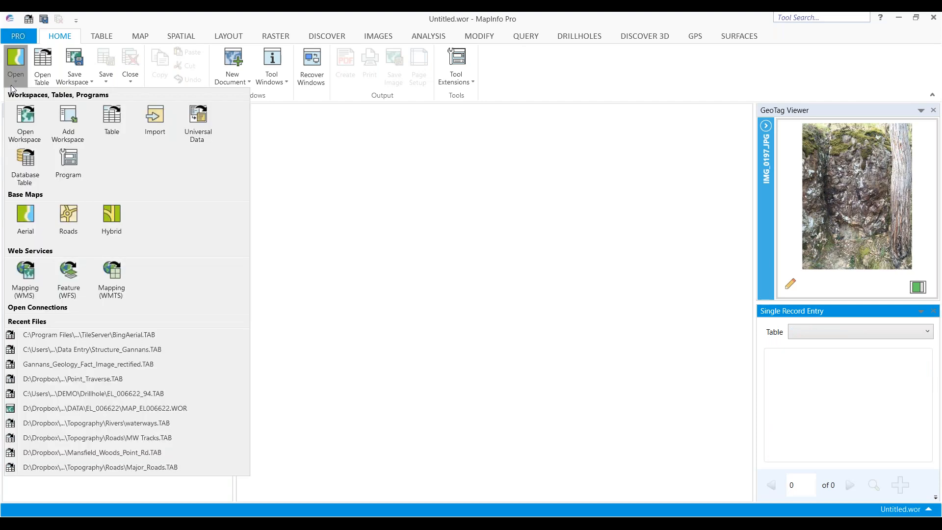
click(27, 220)
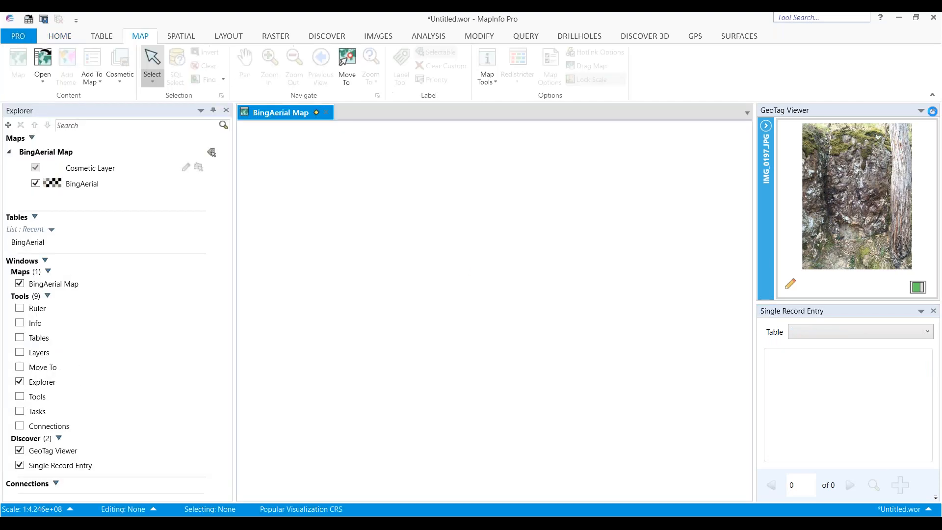
click(934, 110)
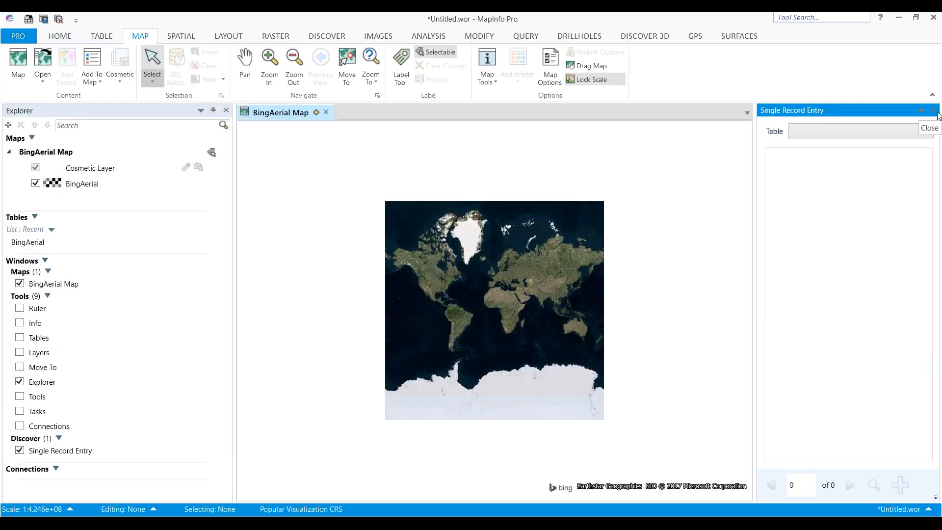
click(933, 110)
click(269, 64)
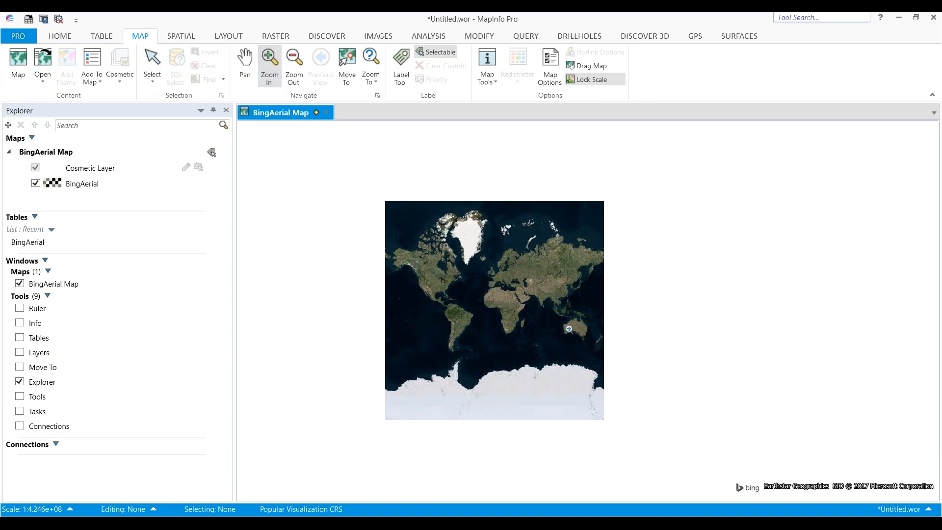
Zoom into central Melbourne on the aerial map and open GPS Setup
mouse_move(579, 331)
mouse_down()
mouse_move(588, 340)
mouse_move(580, 334)
mouse_up()
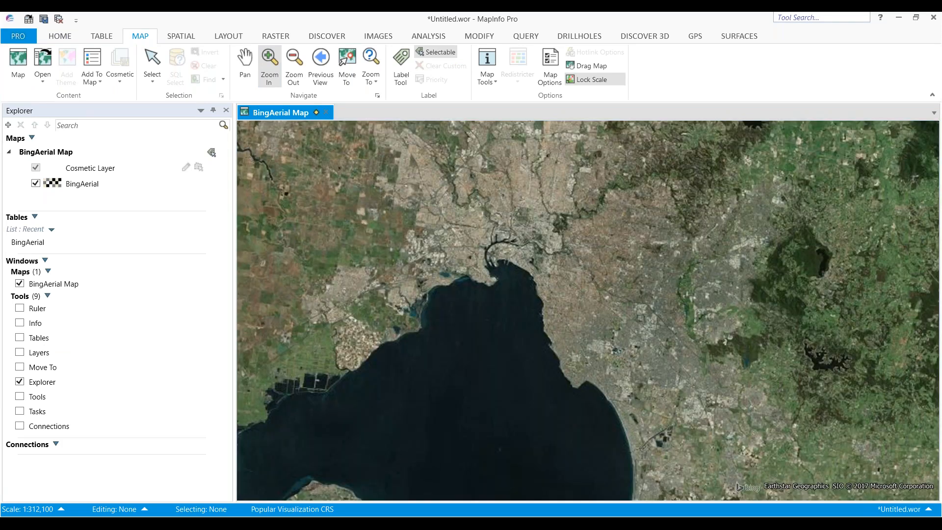
drag(546, 252, 550, 268)
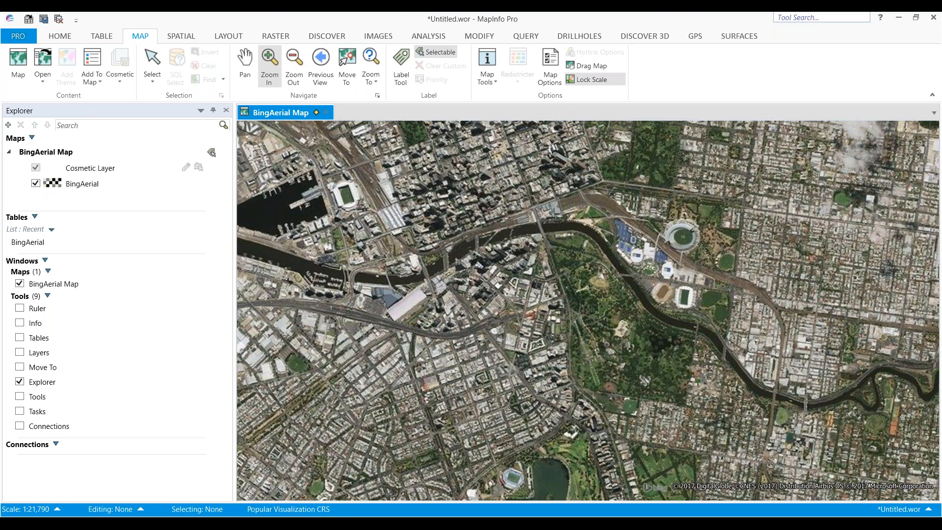
drag(574, 349, 586, 361)
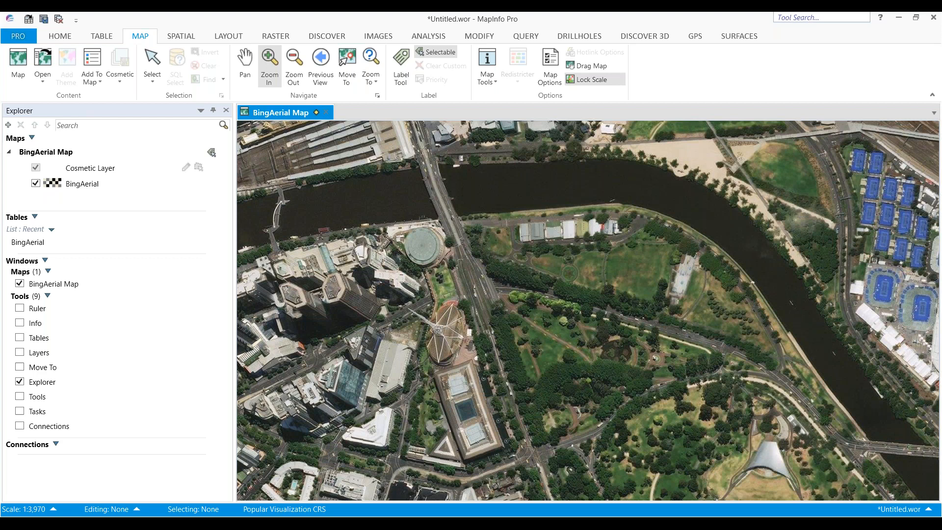
click(696, 36)
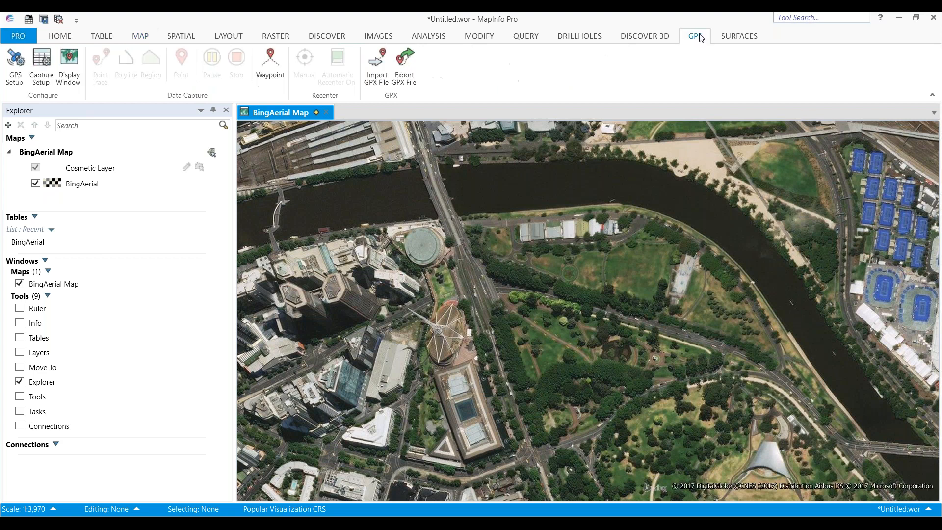
click(19, 74)
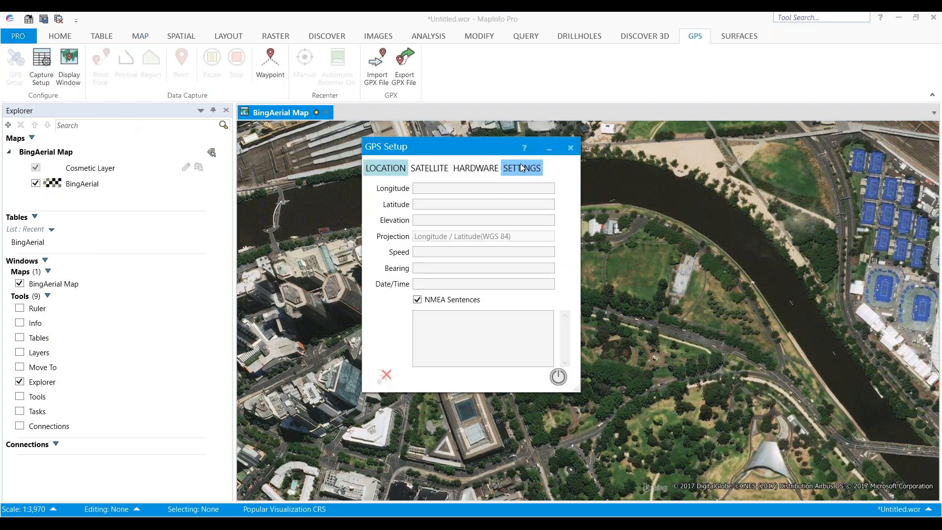
Set the GPS connection mode to Log File in the hardware settings
click(486, 169)
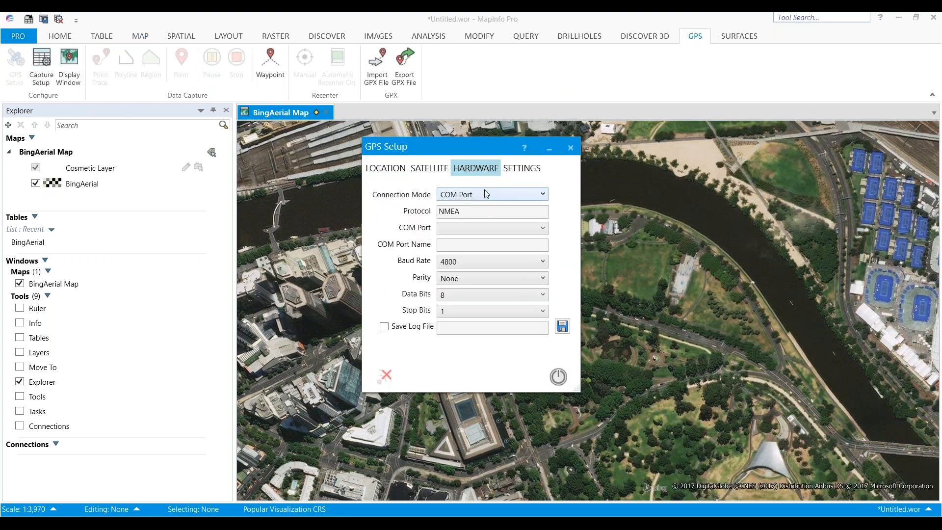
click(484, 190)
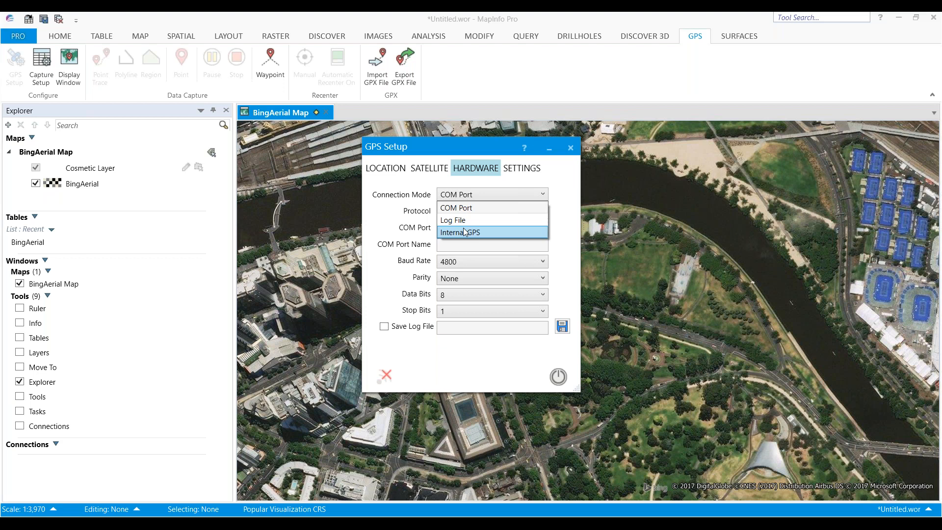
click(483, 170)
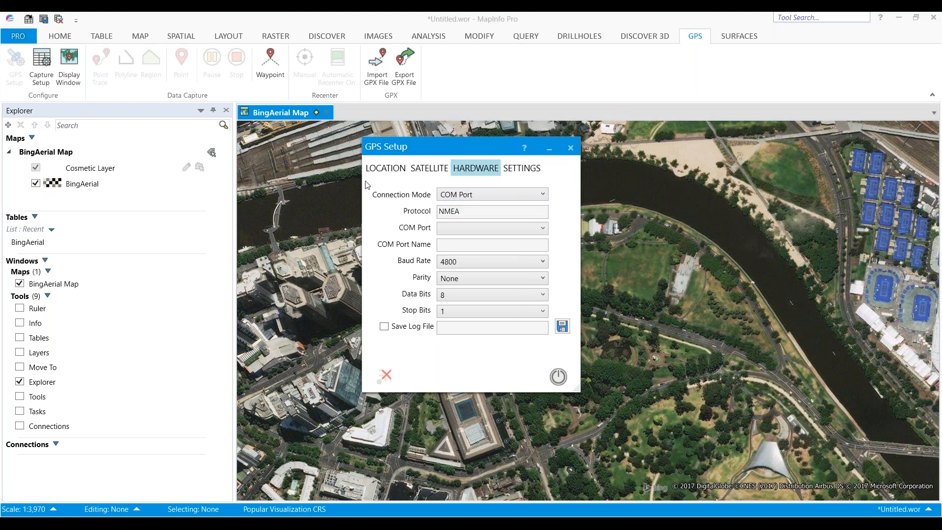
click(384, 169)
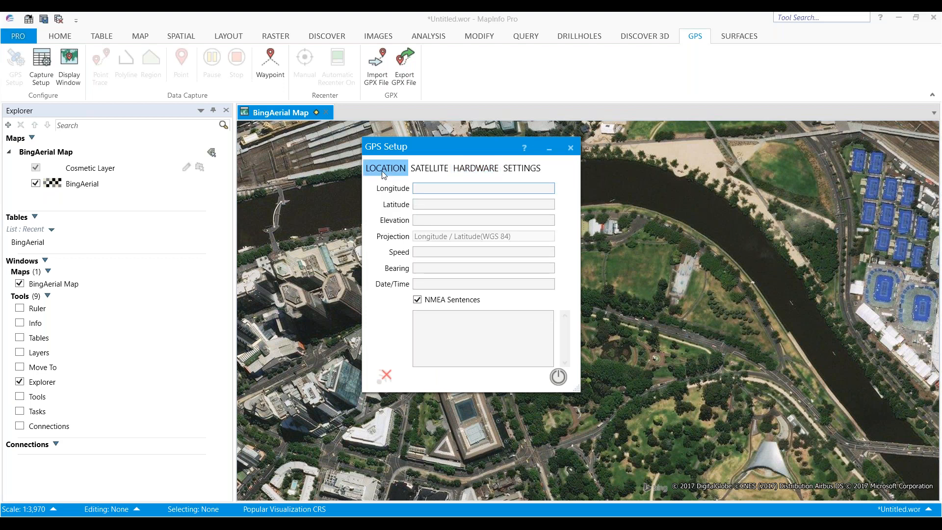
click(476, 169)
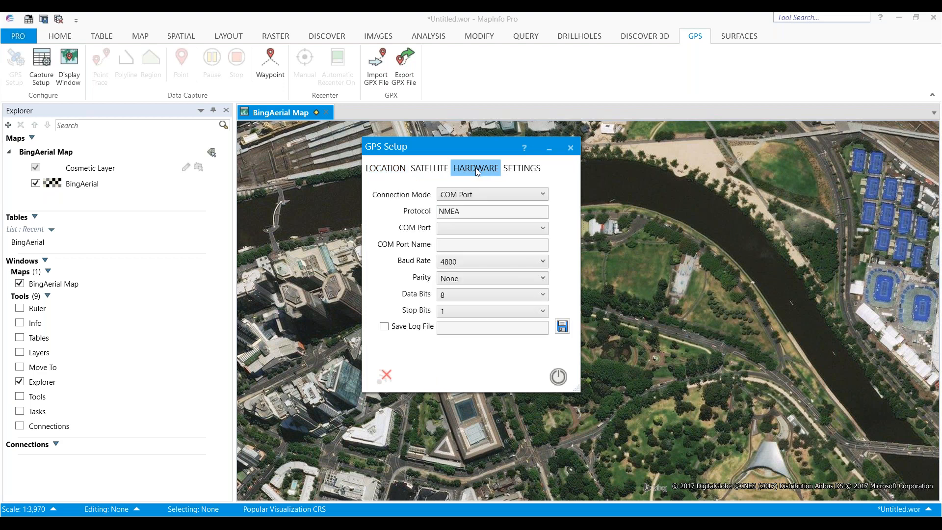
click(490, 195)
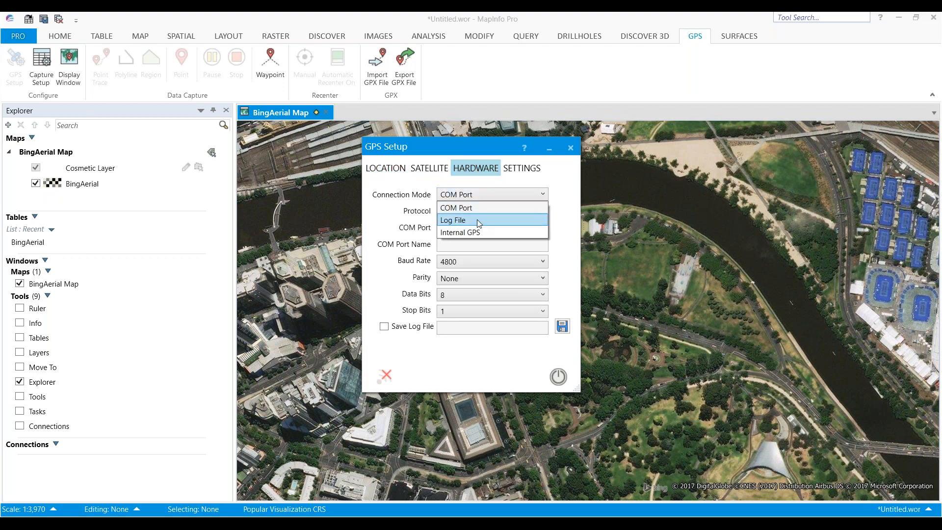
click(478, 221)
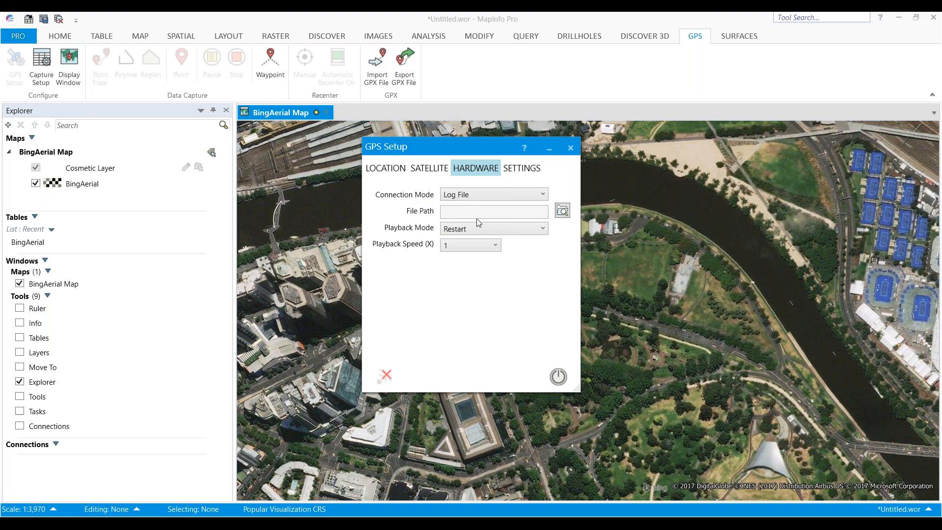
Load the GPS log file from the GPS Improvements -Waypoint Navigation folder and start the GPS connection
click(562, 211)
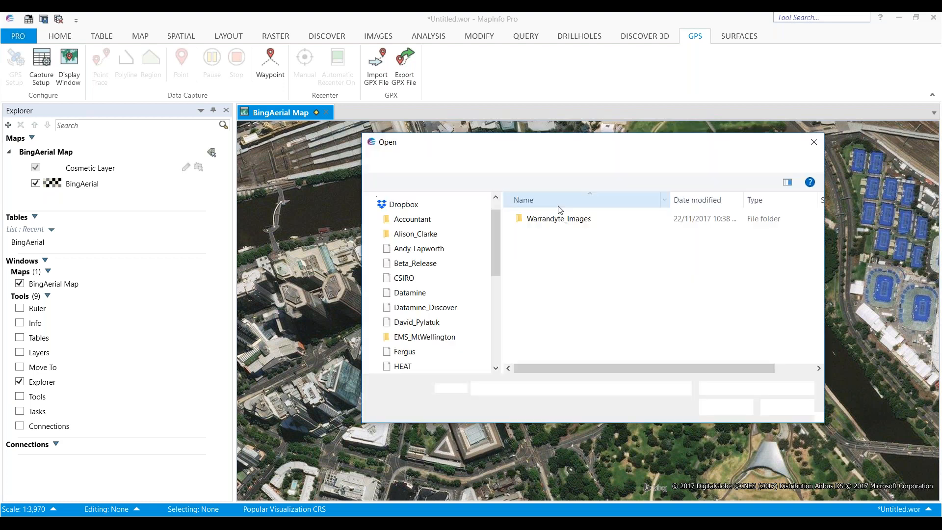
click(538, 162)
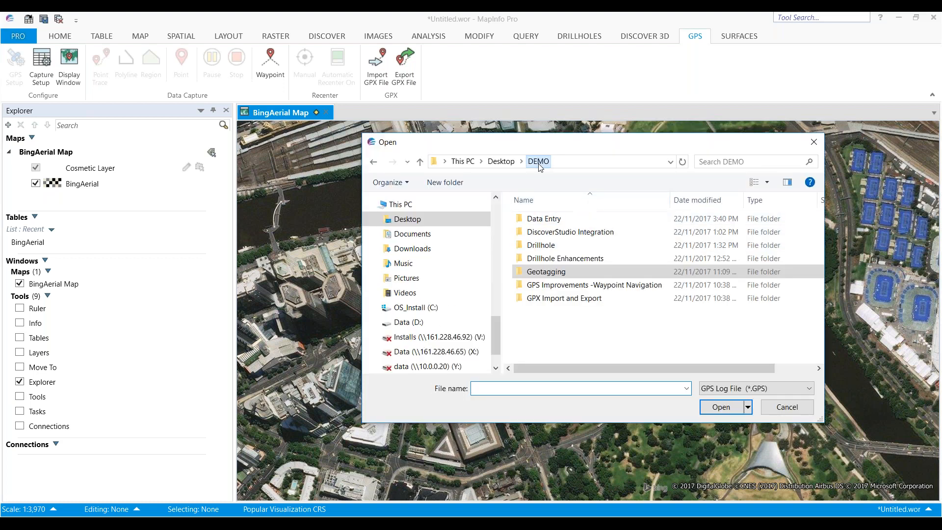
double_click(548, 286)
click(548, 219)
click(722, 407)
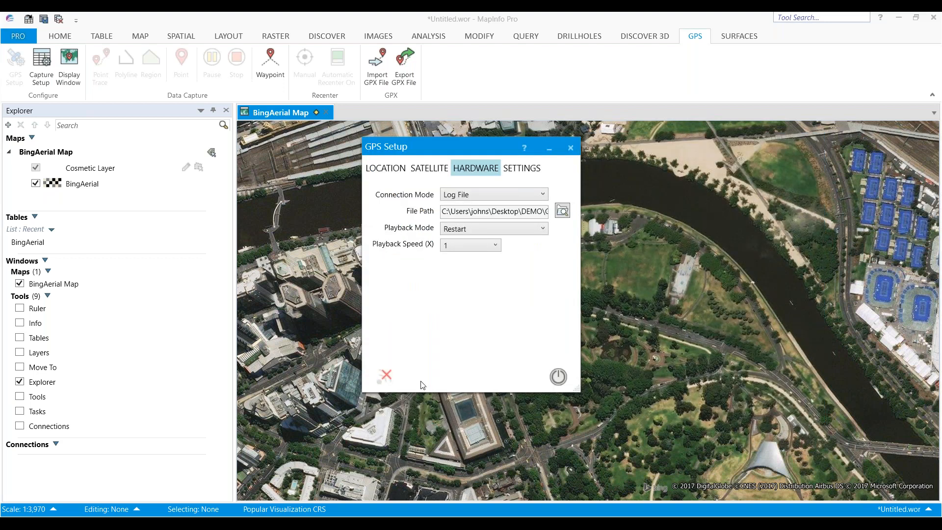
drag(499, 153, 419, 181)
click(478, 405)
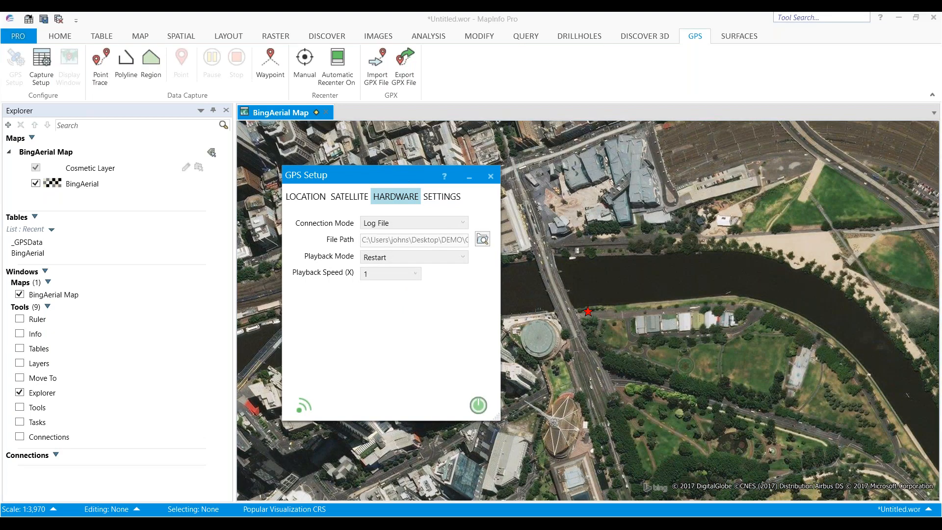
Set the GPS projection to Map Grid of Australia 1994, MGA Zone 55 (GDA 94), and restart the GPS connection
drag(387, 175, 375, 180)
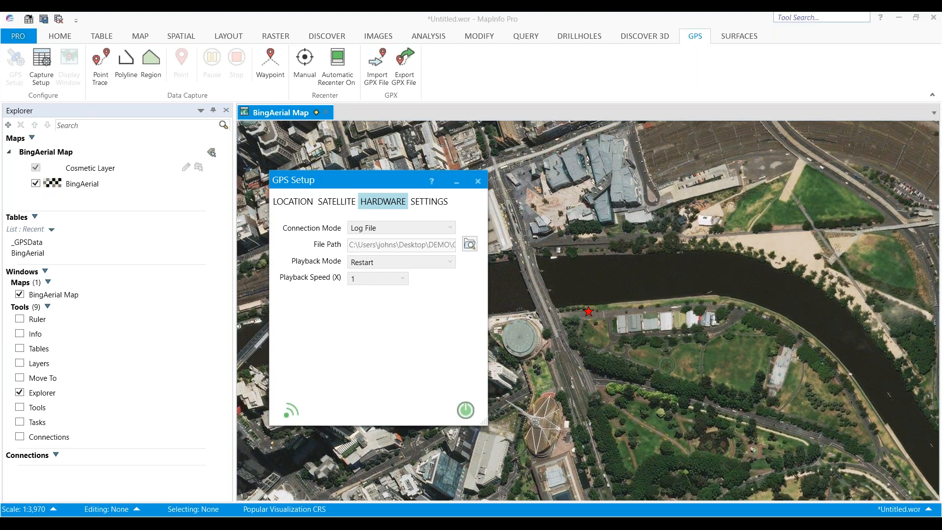
click(293, 201)
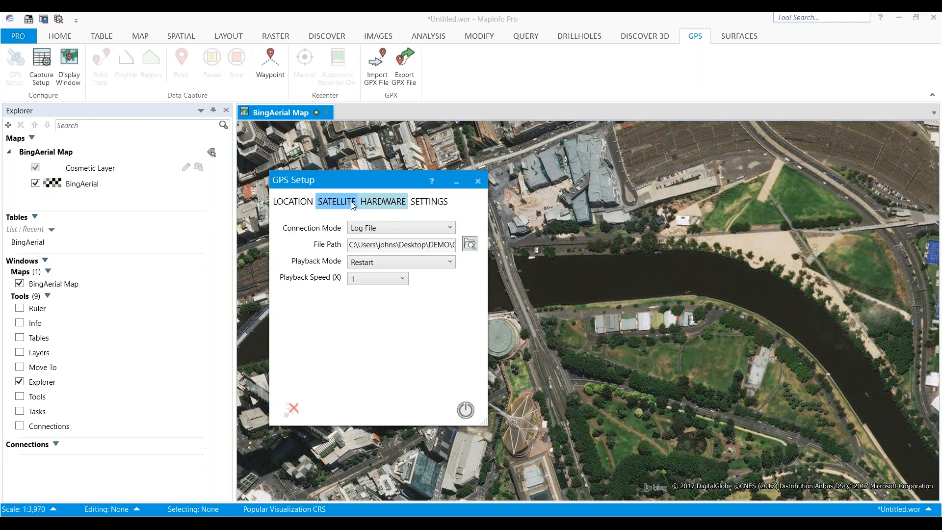
click(429, 201)
click(466, 228)
click(466, 212)
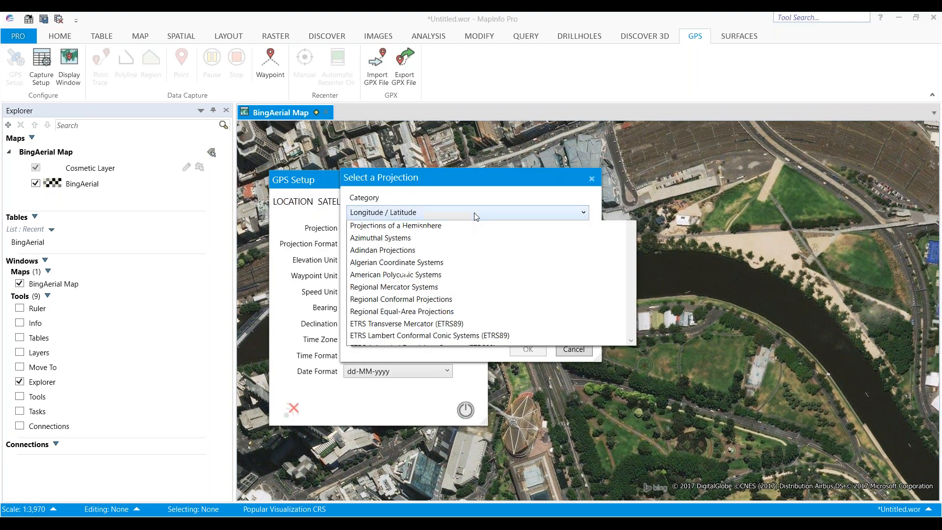
scroll(448, 328, down, 3)
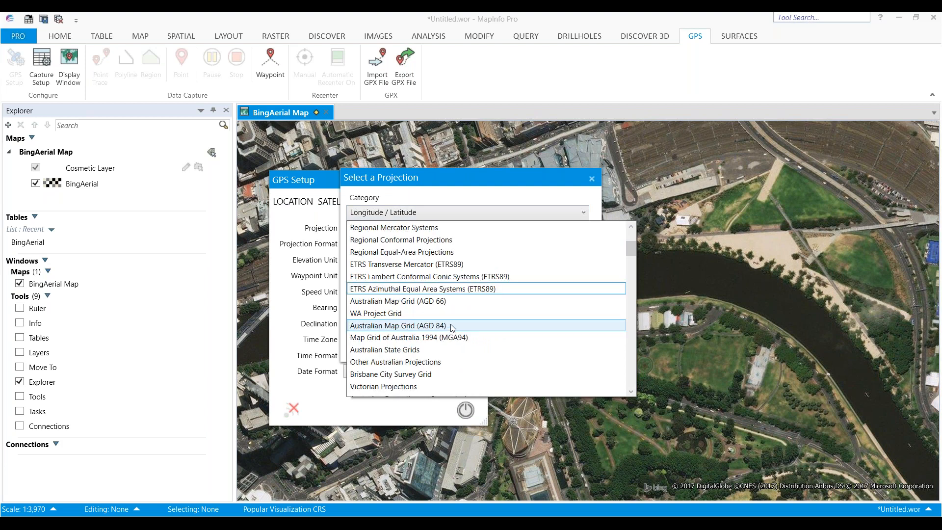
click(448, 332)
click(409, 309)
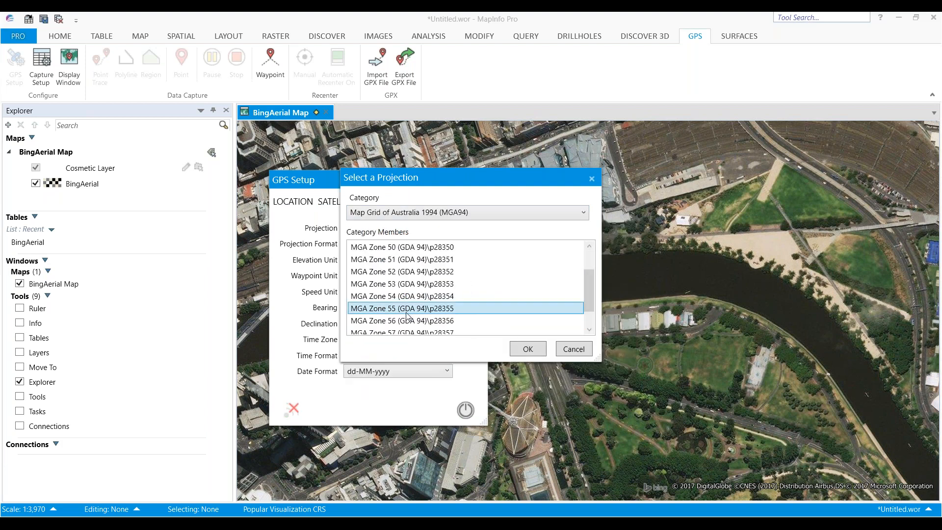
click(521, 350)
click(466, 410)
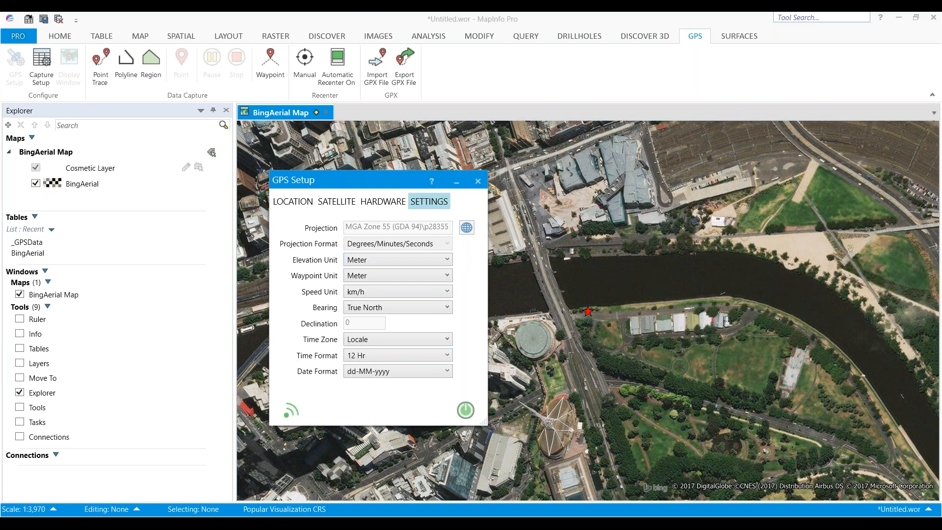
Open Waypoint Navigation, pick a waypoint on the riverbank ahead of the GPS position, and start navigating to it
click(295, 203)
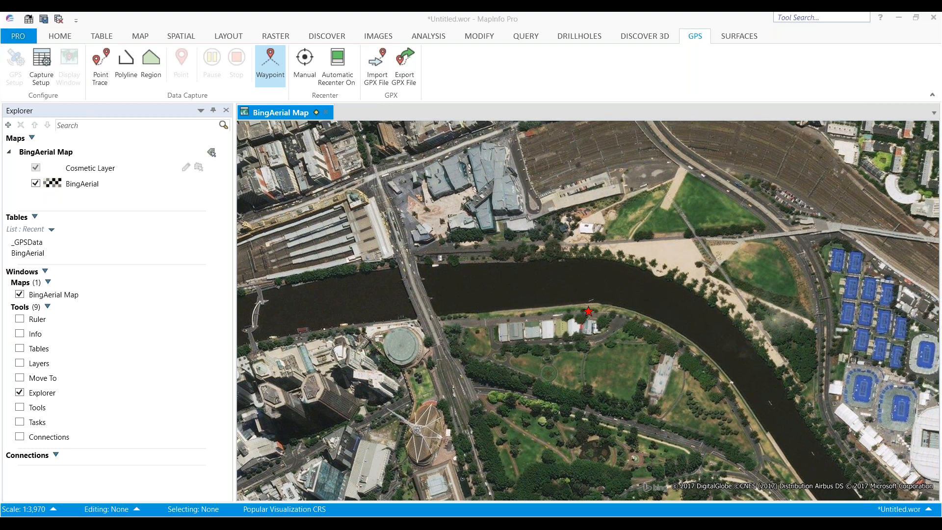
click(271, 66)
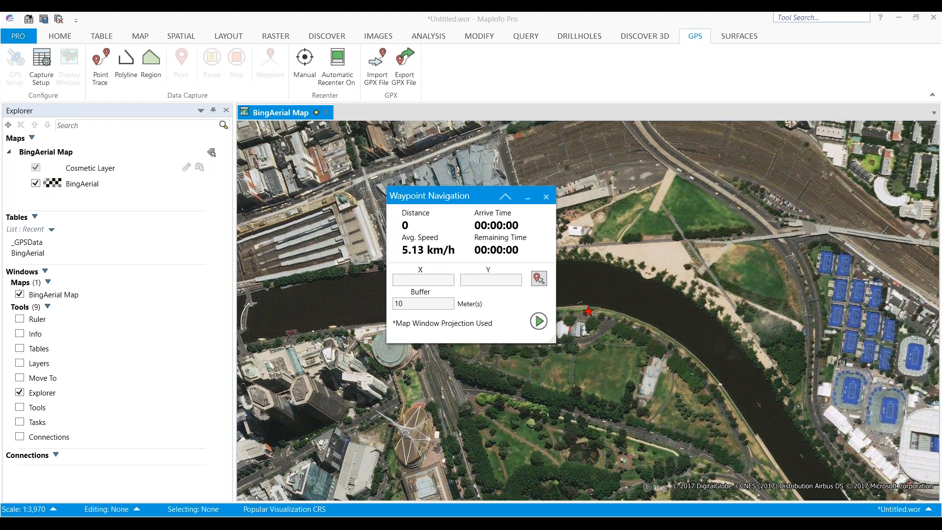
drag(461, 196, 118, 189)
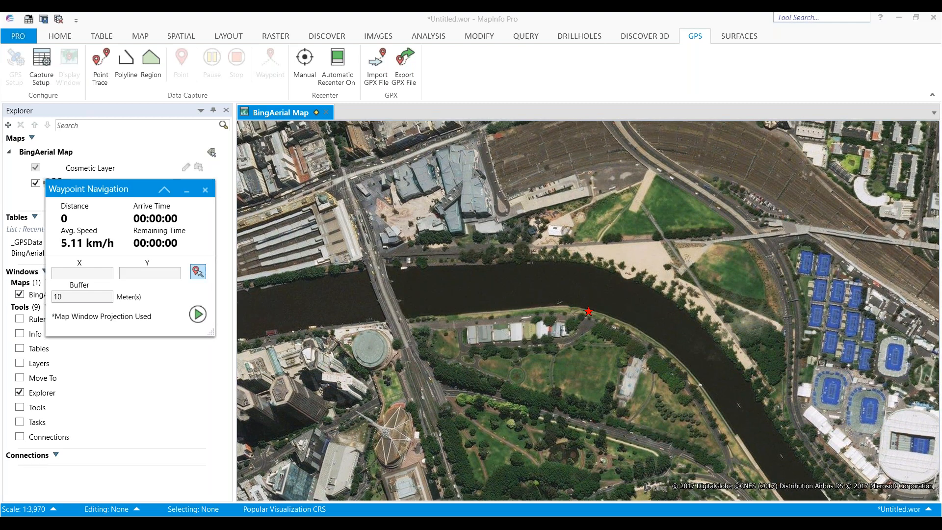
click(634, 332)
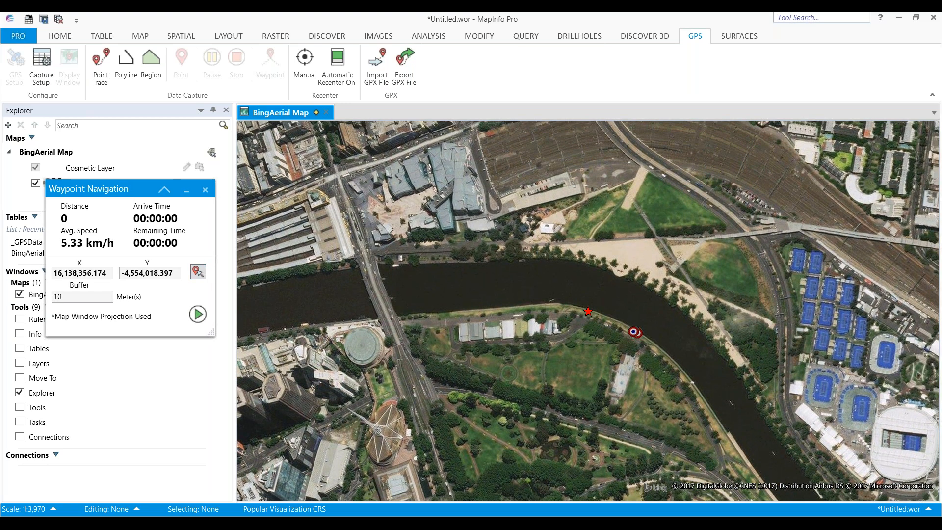
click(198, 314)
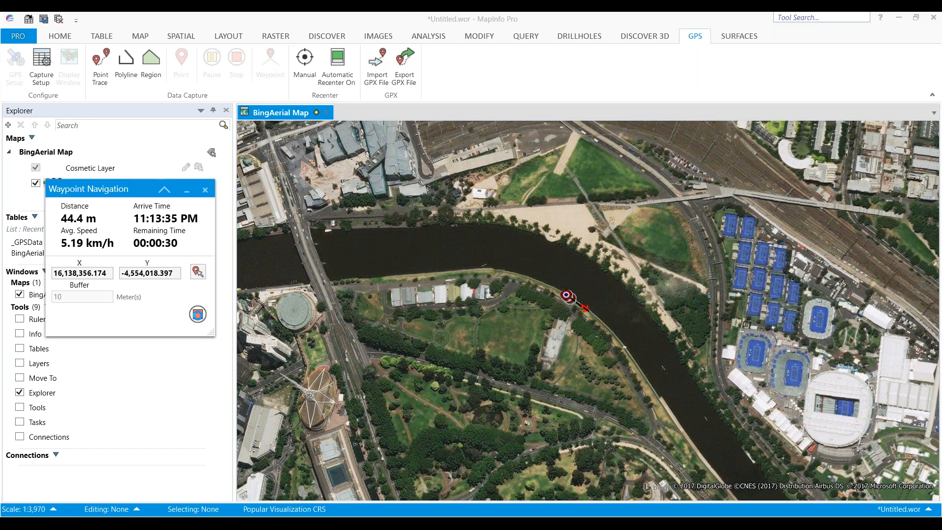
Set the waypoint buffer to 20 meters, pick a new waypoint further along the river, and start navigation again
click(61, 298)
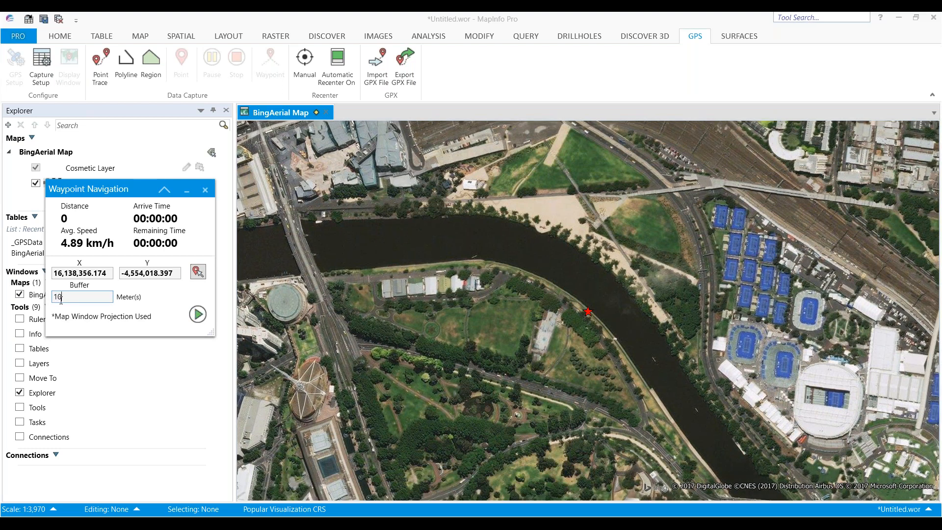
key(BackSpace)
key(BackSpace)
text(20)
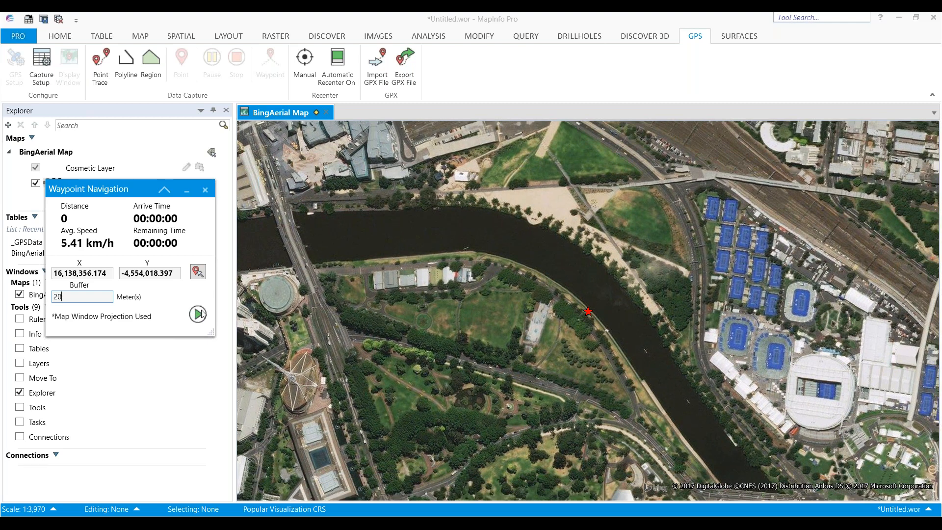
click(199, 314)
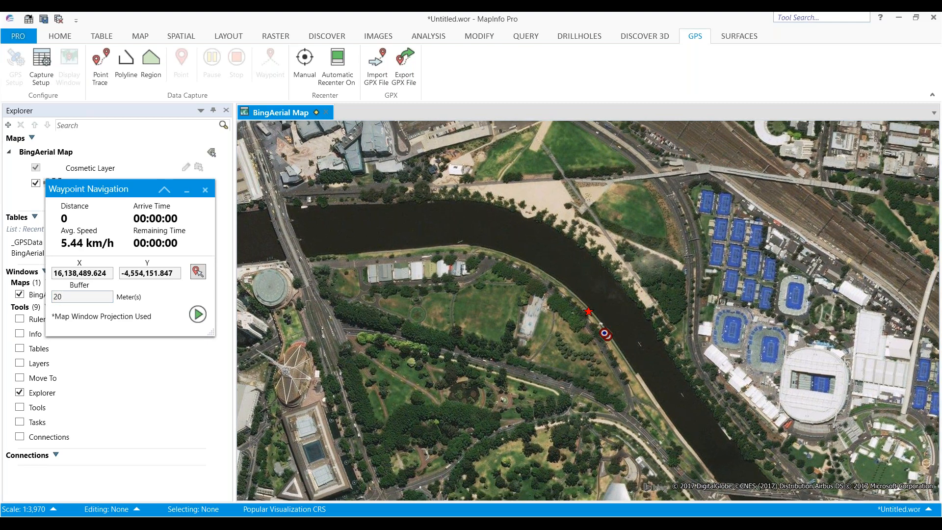
click(198, 314)
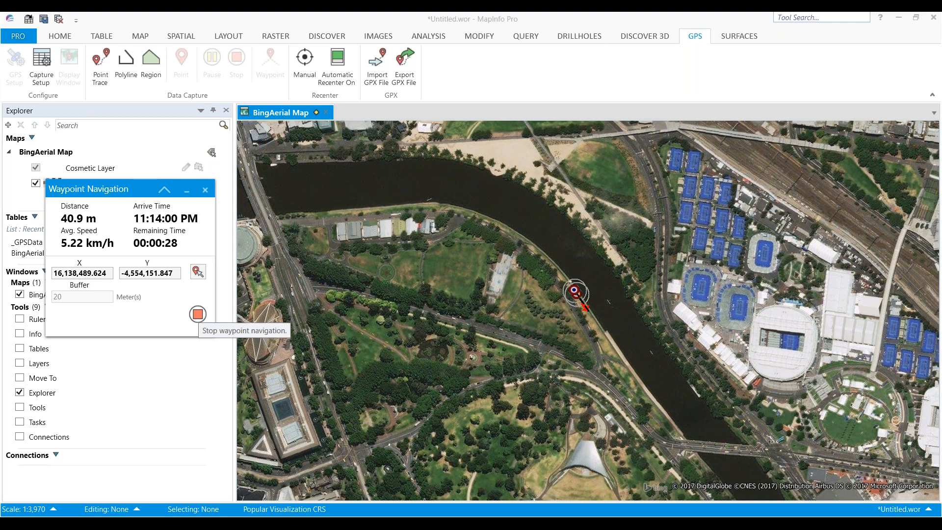
Stop waypoint navigation and close the Waypoint Navigation panel
click(198, 314)
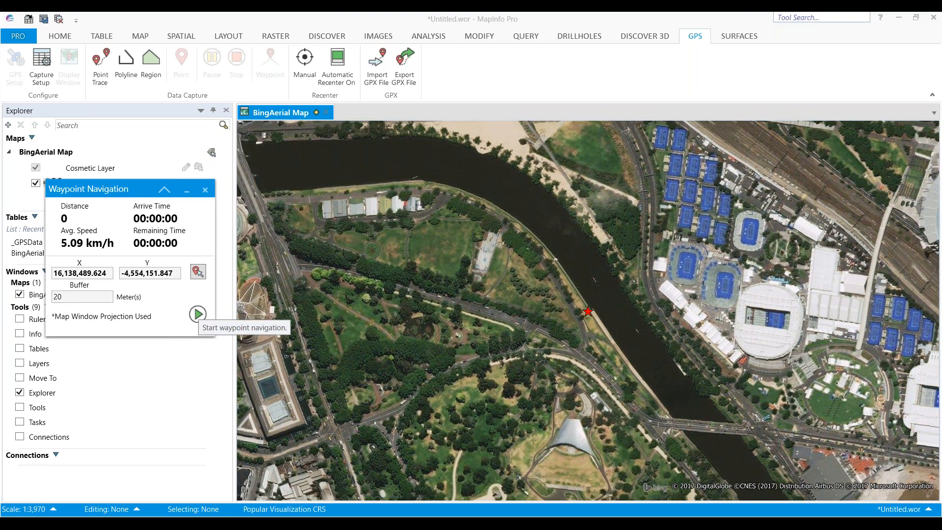
click(206, 190)
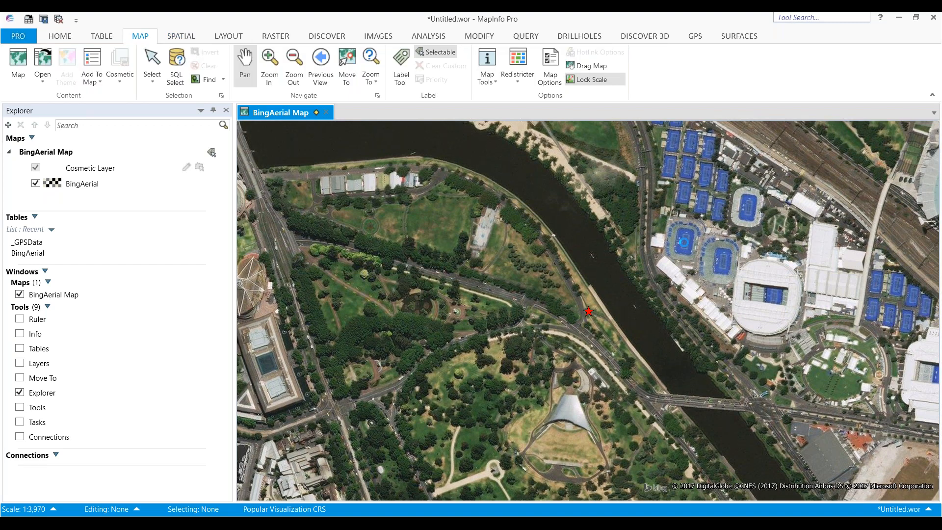
Pan the map away and recenter it manually on the GPS position
drag(685, 242, 472, 426)
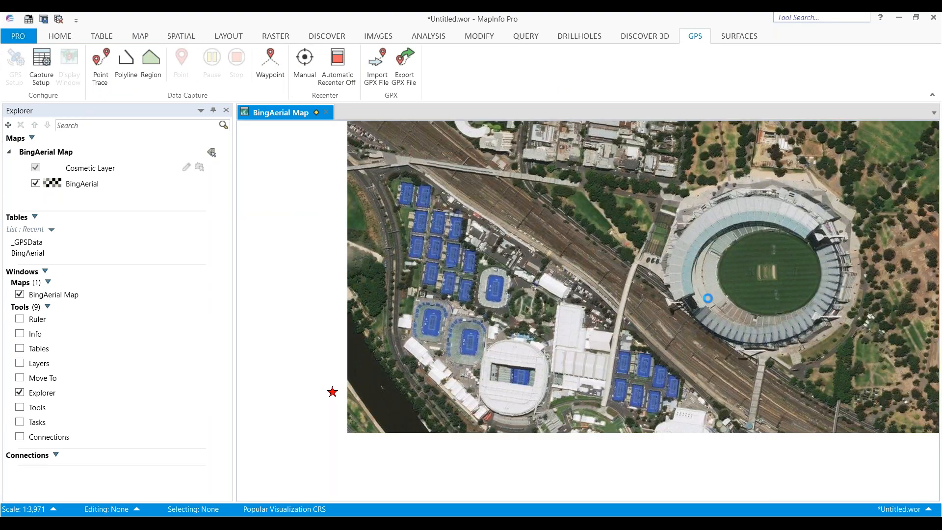
click(304, 64)
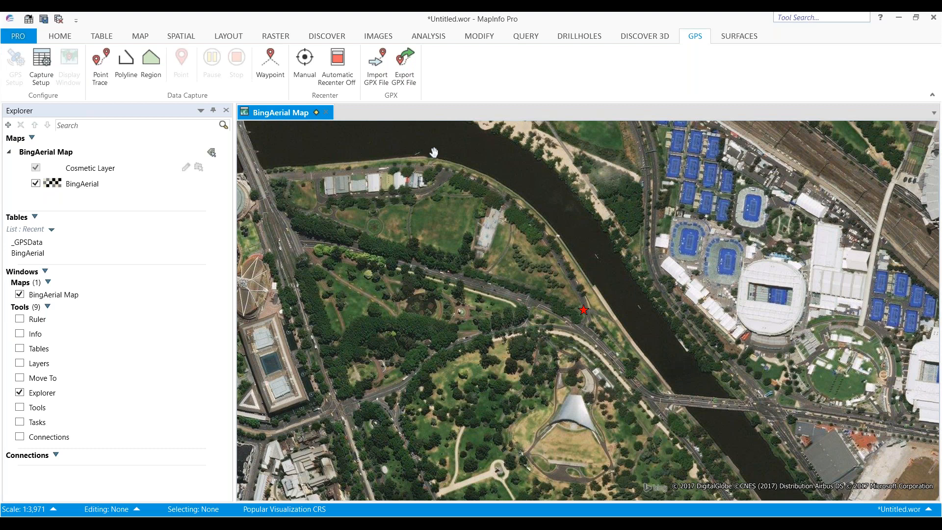
Close all open tables and windows without saving the current workspace
click(48, 37)
click(130, 80)
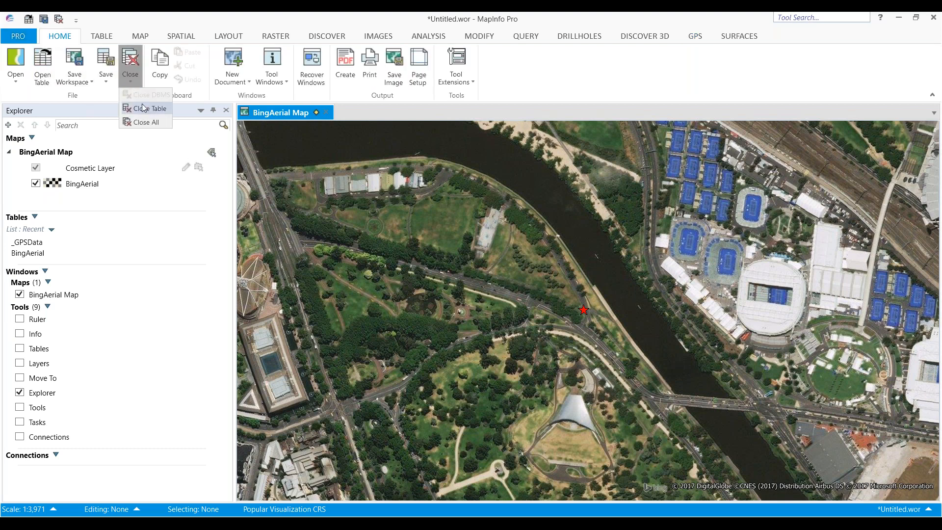
click(145, 122)
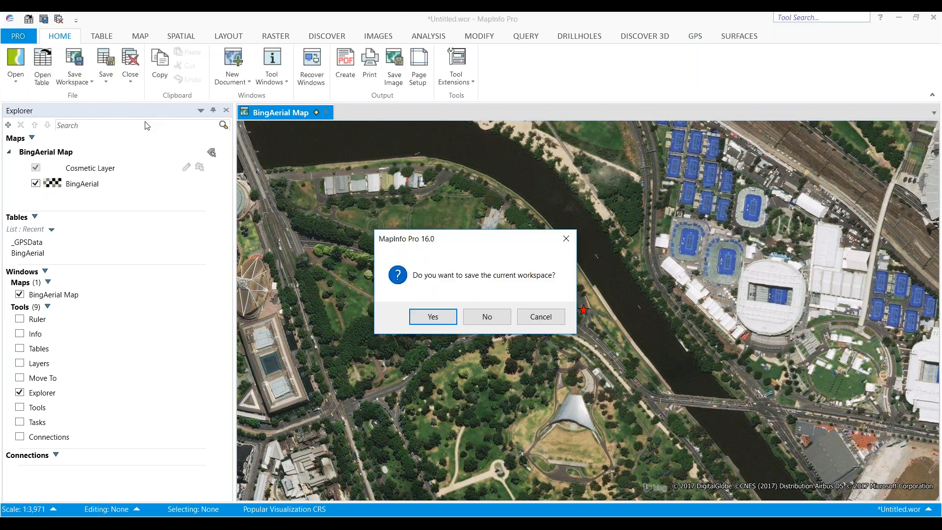
click(488, 319)
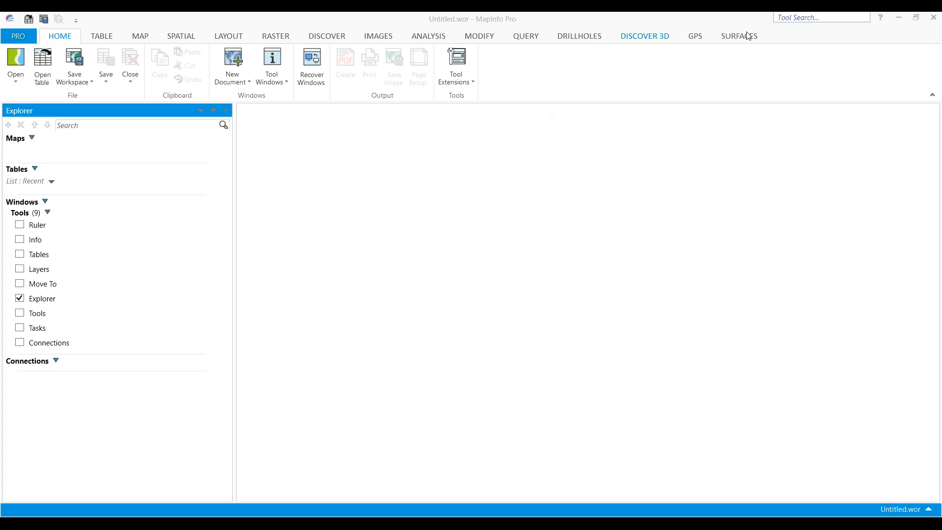
Import Sample Hike.gpx from the DEMO GPX Import and Export GPX folder with Create Trackpoints enabled
click(698, 38)
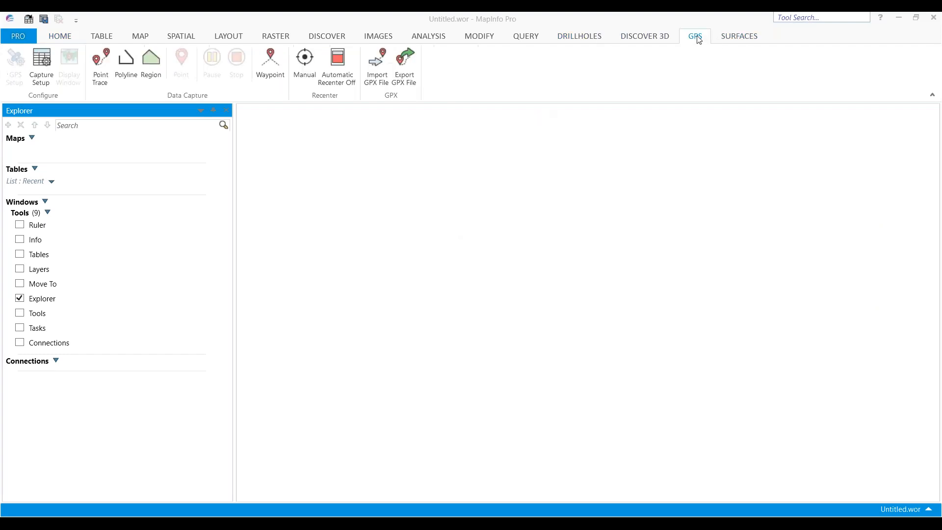
click(379, 79)
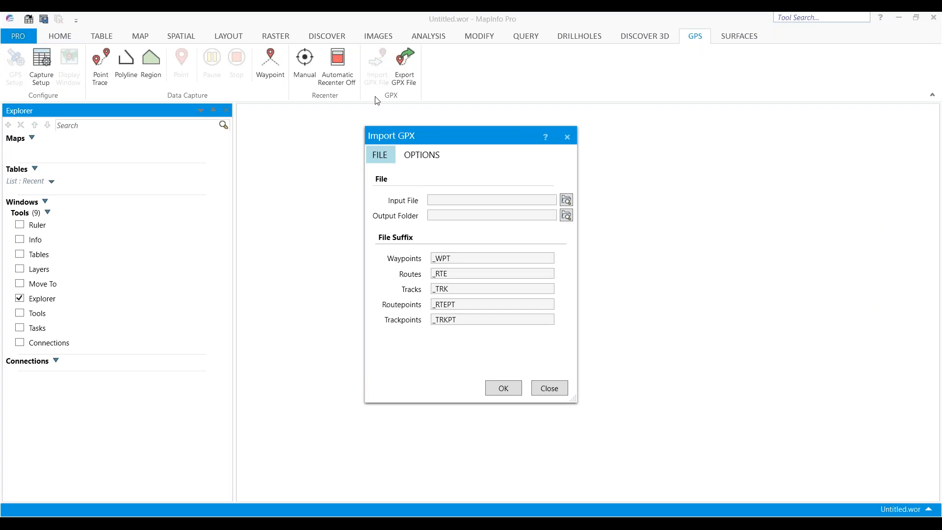
click(565, 202)
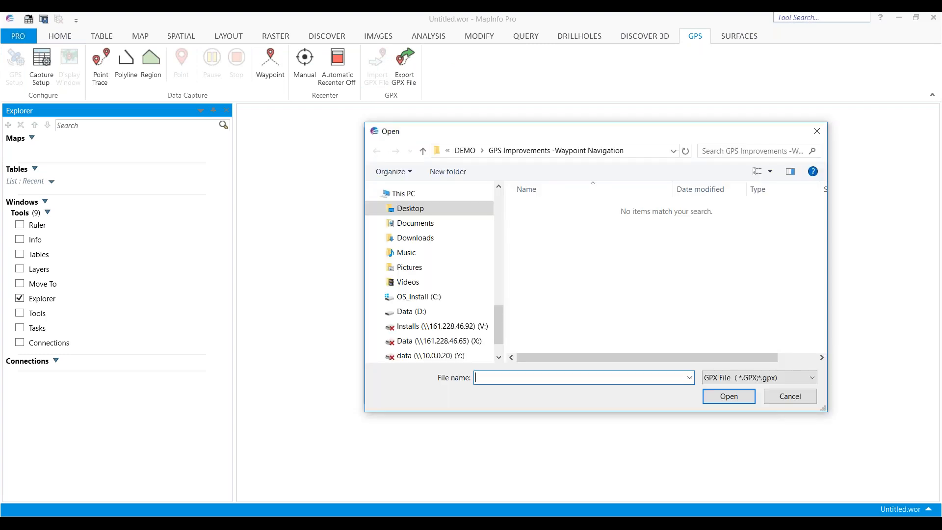
click(464, 151)
double_click(537, 290)
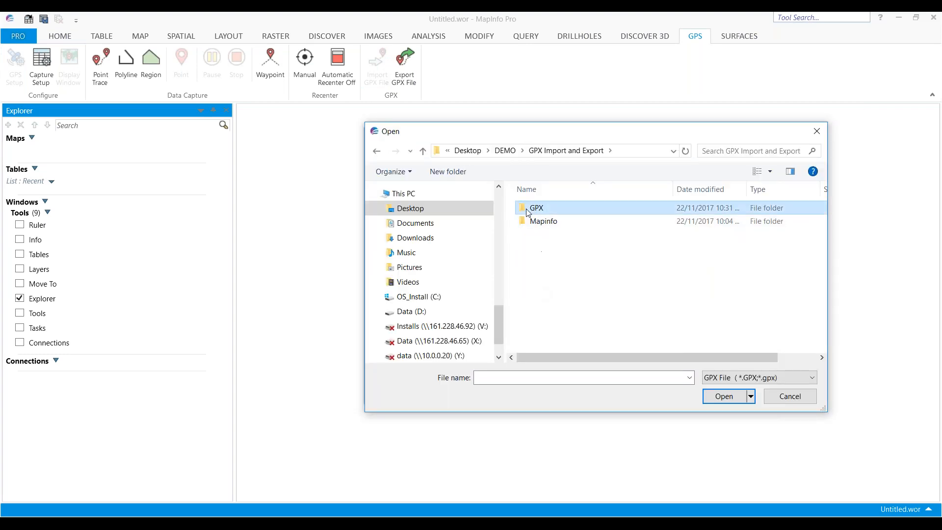
double_click(532, 209)
click(556, 234)
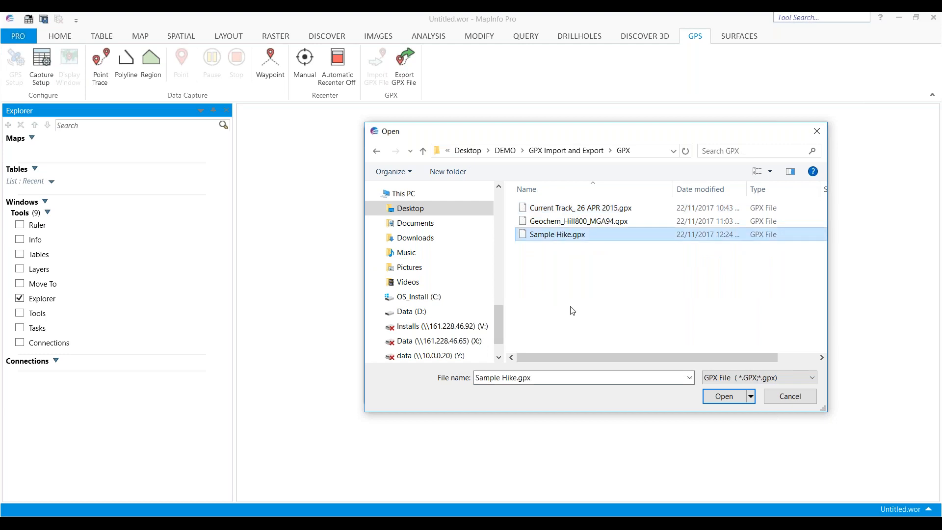
click(724, 396)
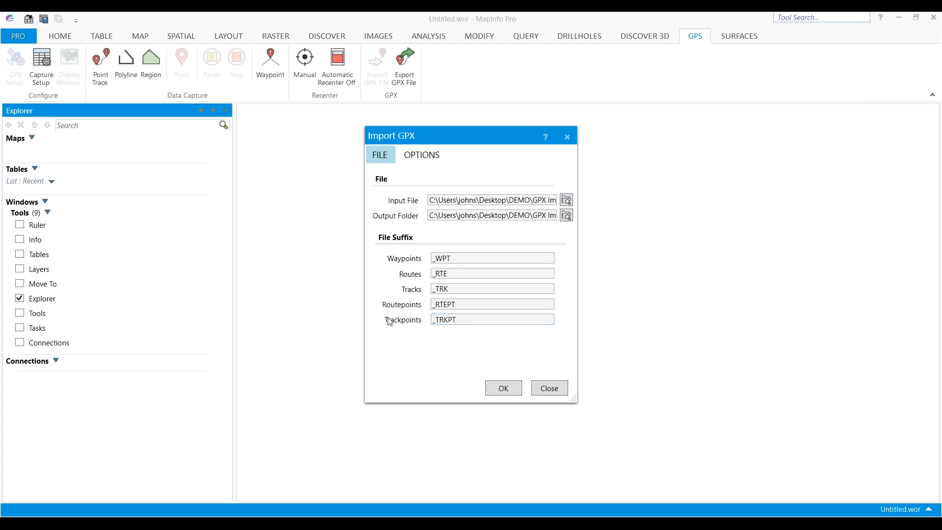
click(422, 157)
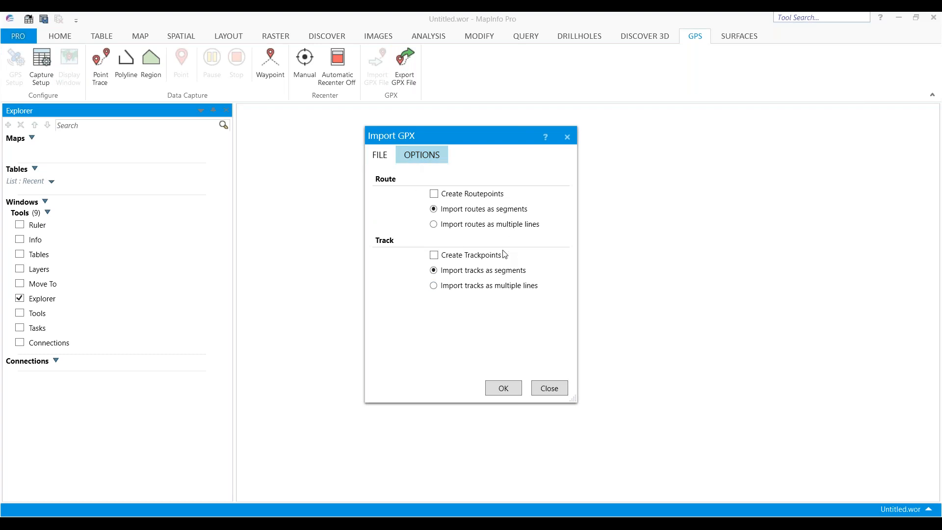
click(435, 256)
click(503, 388)
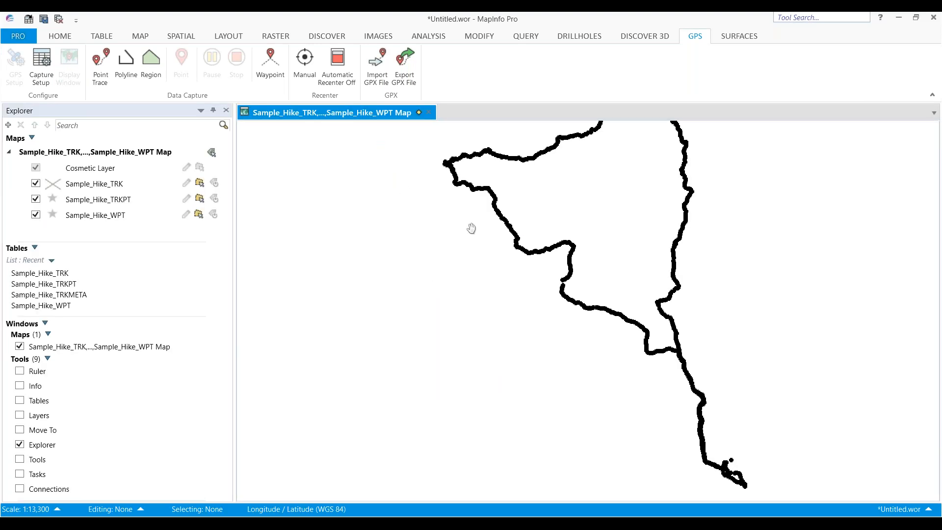
Zoom in on the imported hike and select the track line with the Select tool
scroll(510, 228, up, 3)
scroll(511, 229, up, 1)
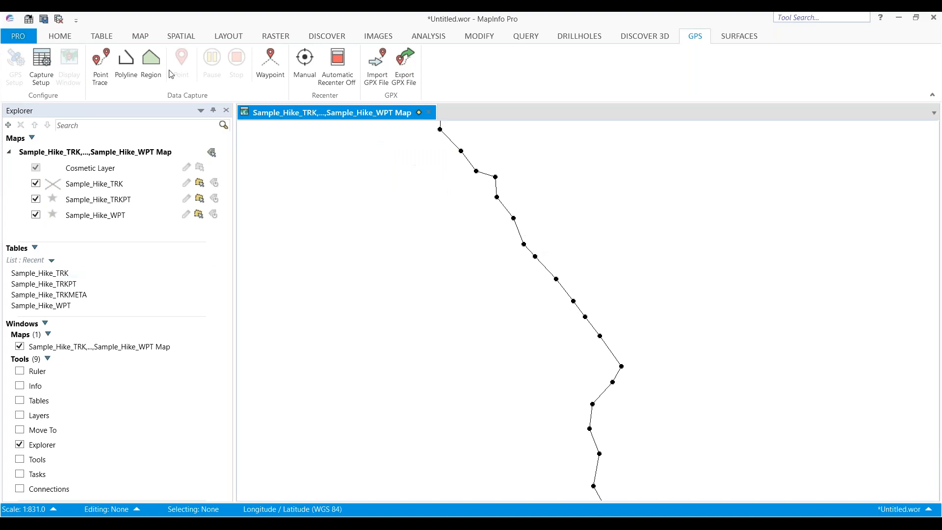
click(149, 36)
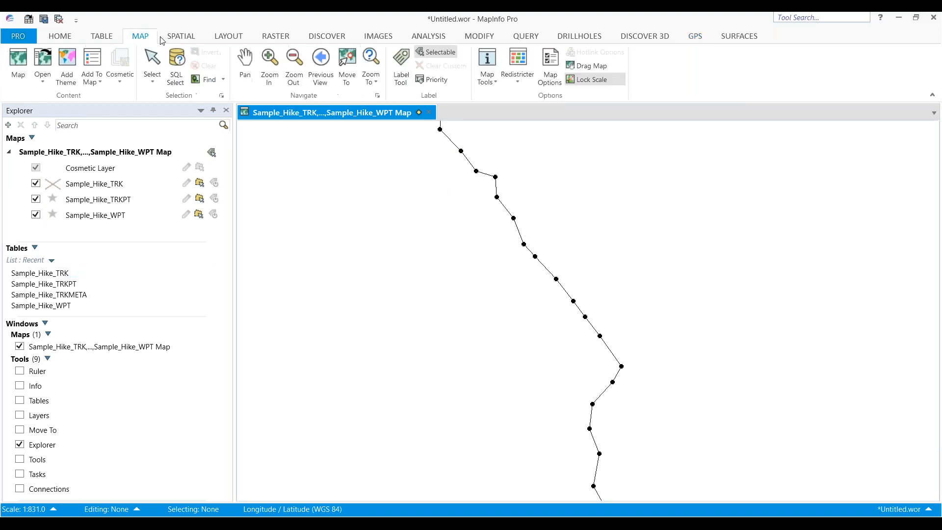
click(153, 61)
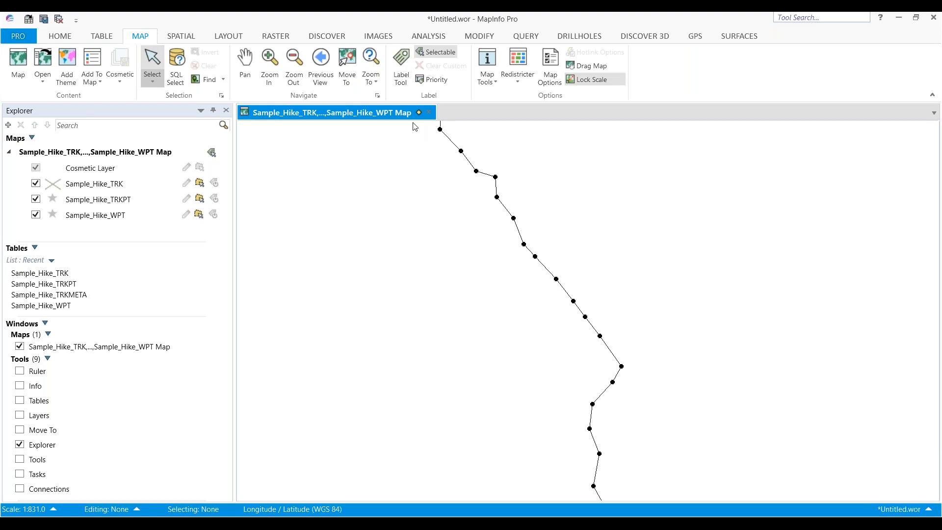
click(468, 158)
scroll(596, 324, down, 2)
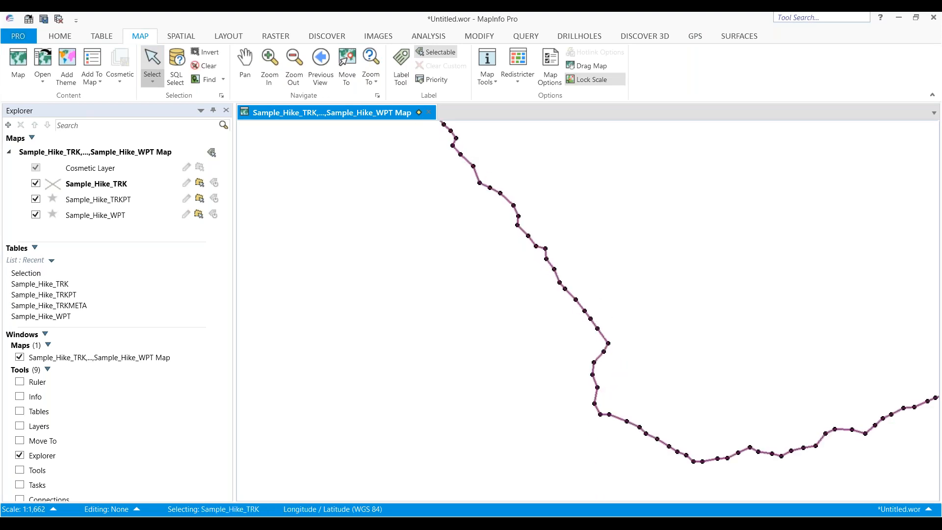
scroll(595, 323, up, 1)
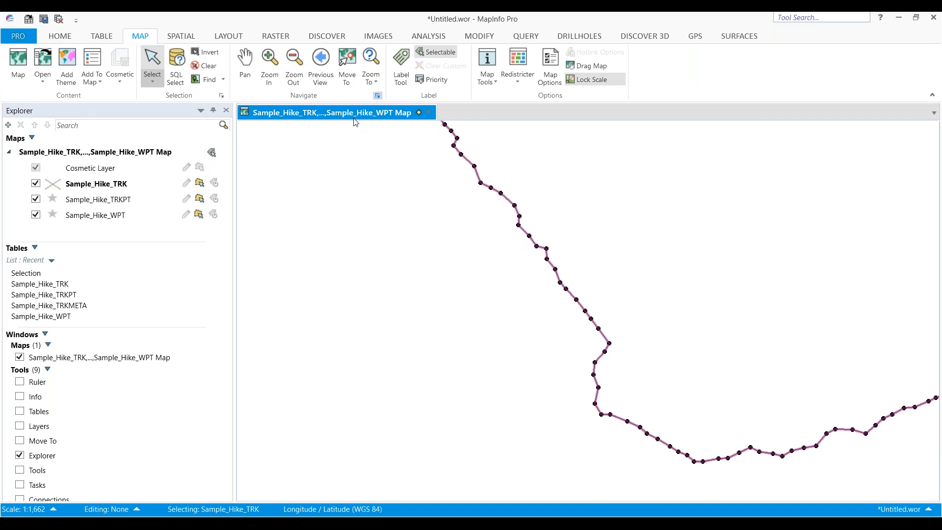
Open the Export GPX dialog, review the input table choices, and close it
click(696, 36)
click(404, 74)
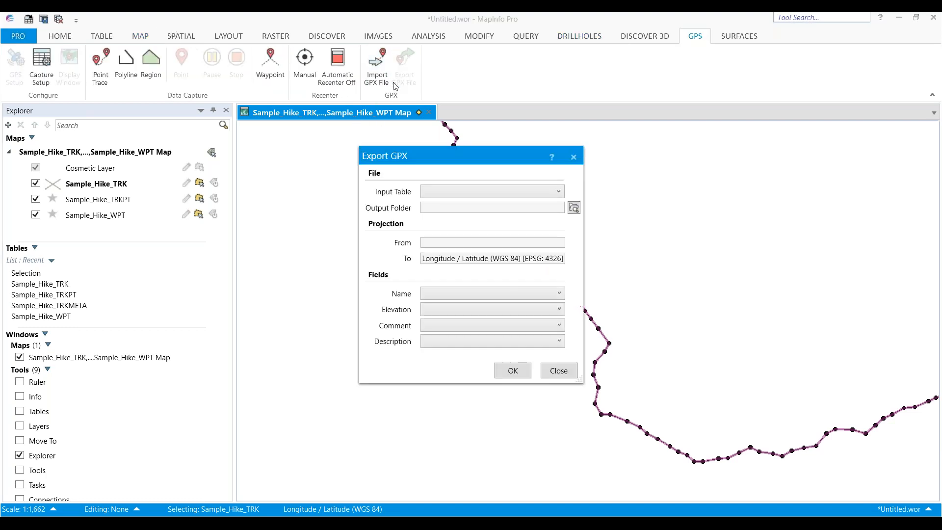
click(436, 191)
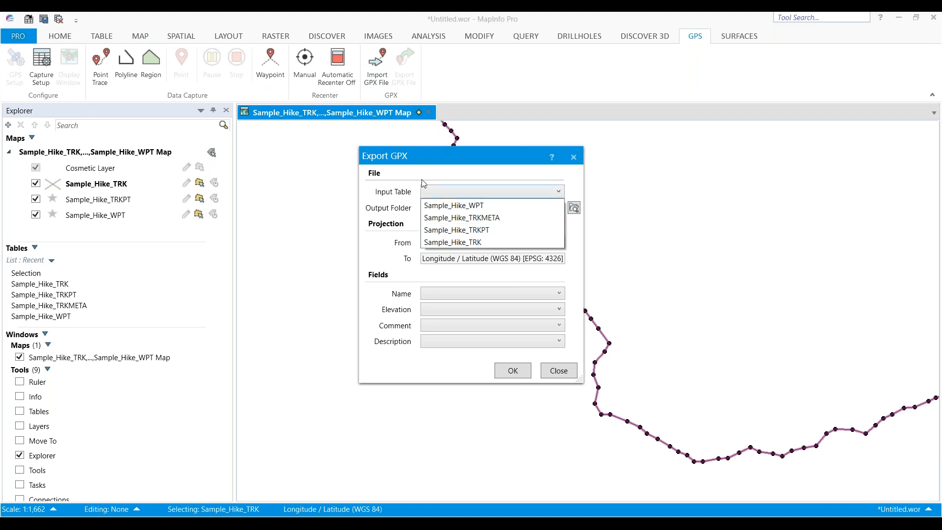
click(425, 183)
click(559, 371)
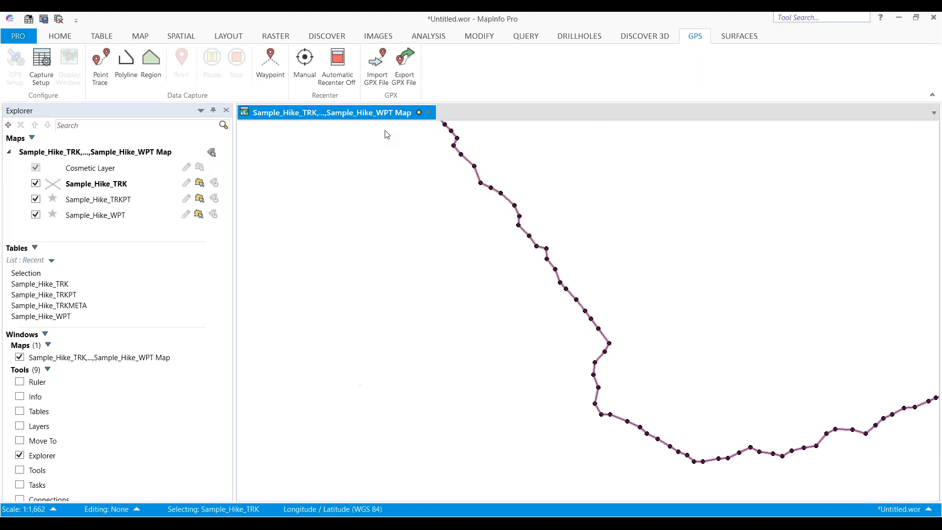
Import the GPX file again with trackpoints created and tracks imported as multiple lines
click(379, 66)
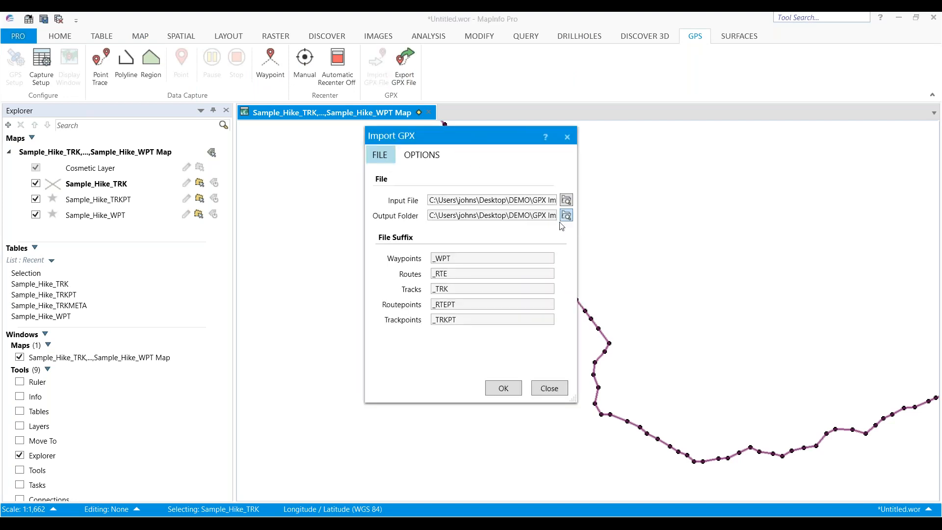
click(428, 157)
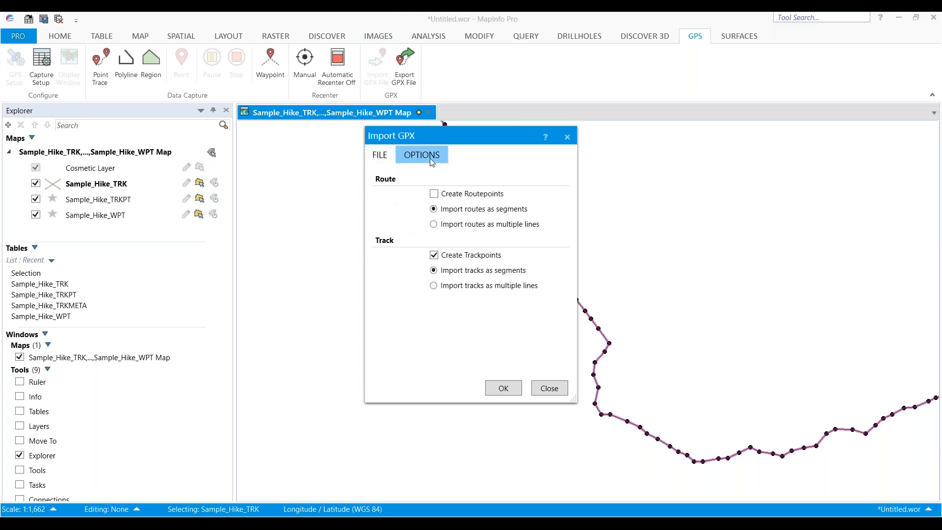
click(434, 285)
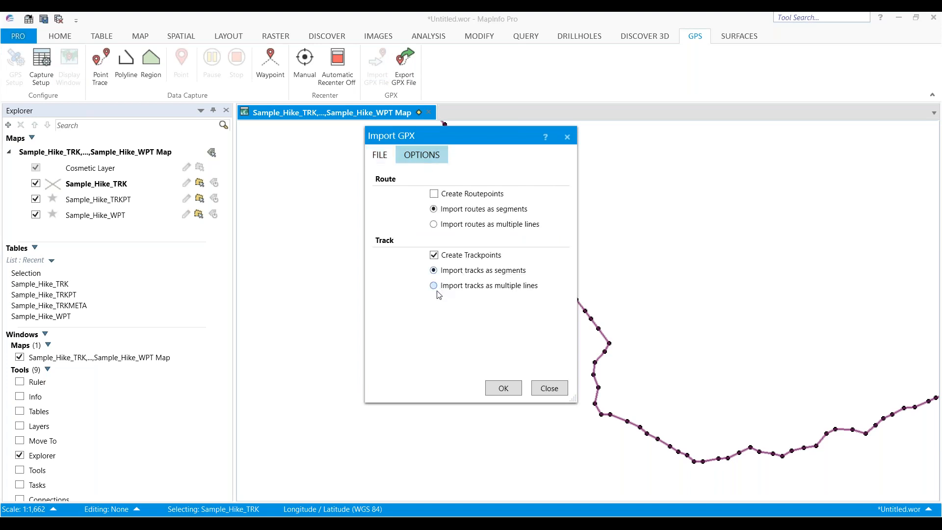
click(502, 388)
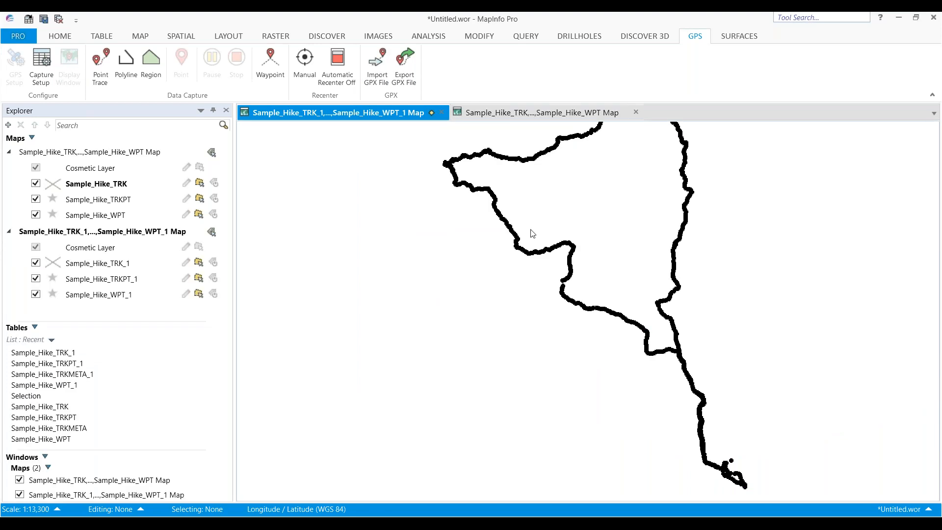
Zoom into the new hike map and select a single track segment
scroll(533, 248, up, 1)
click(470, 229)
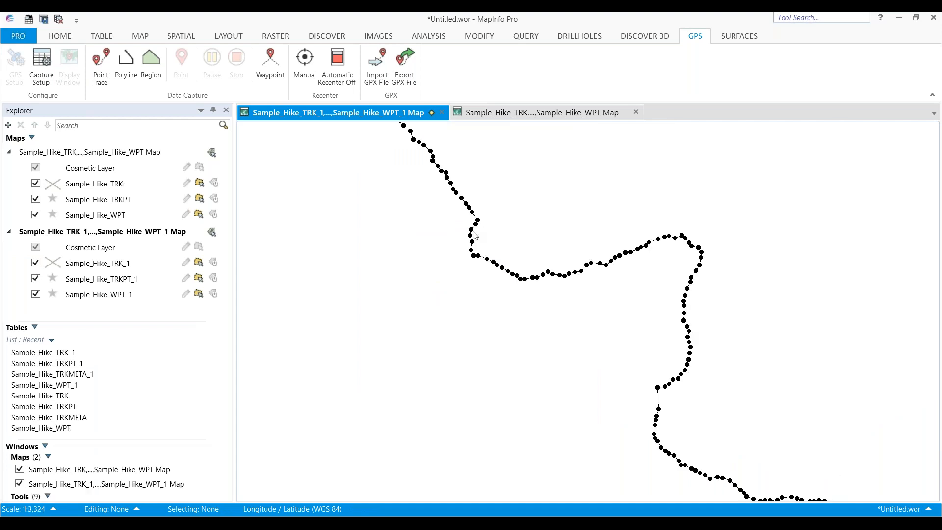
click(473, 242)
scroll(473, 242, up, 2)
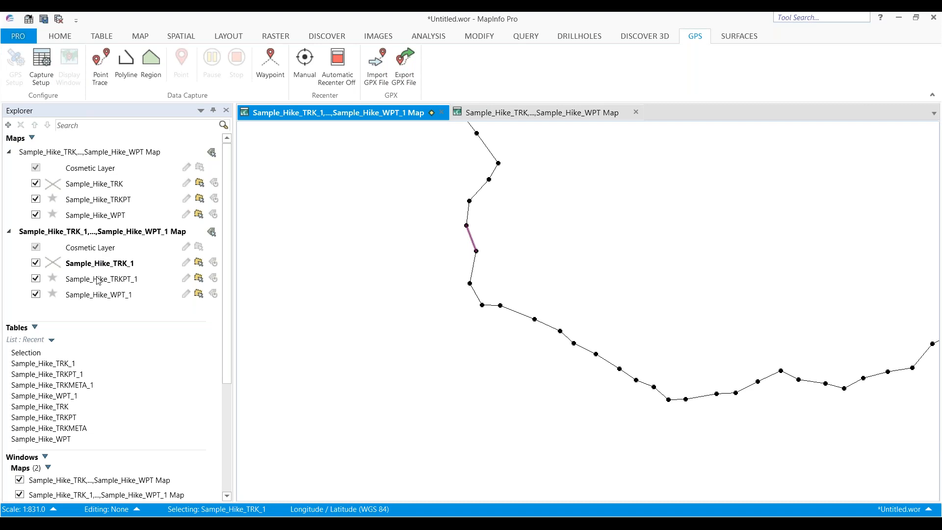
Open a browser window for the Sample_Hike_WPT_1 waypoint table
right_click(91, 296)
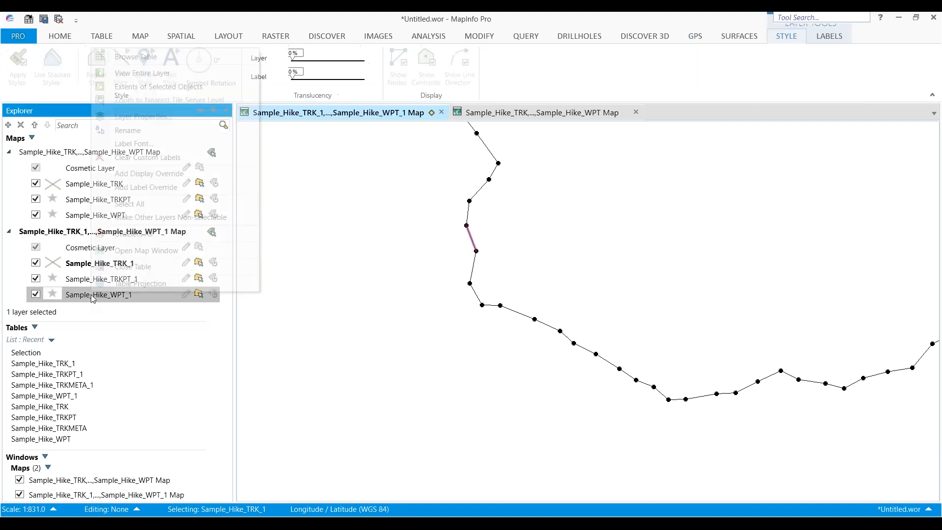
click(139, 58)
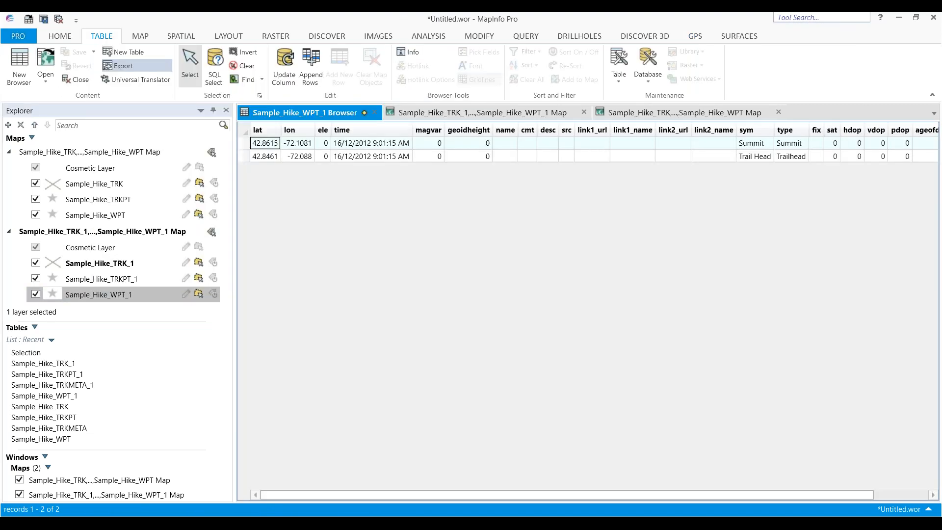
click(96, 278)
right_click(95, 277)
click(331, 280)
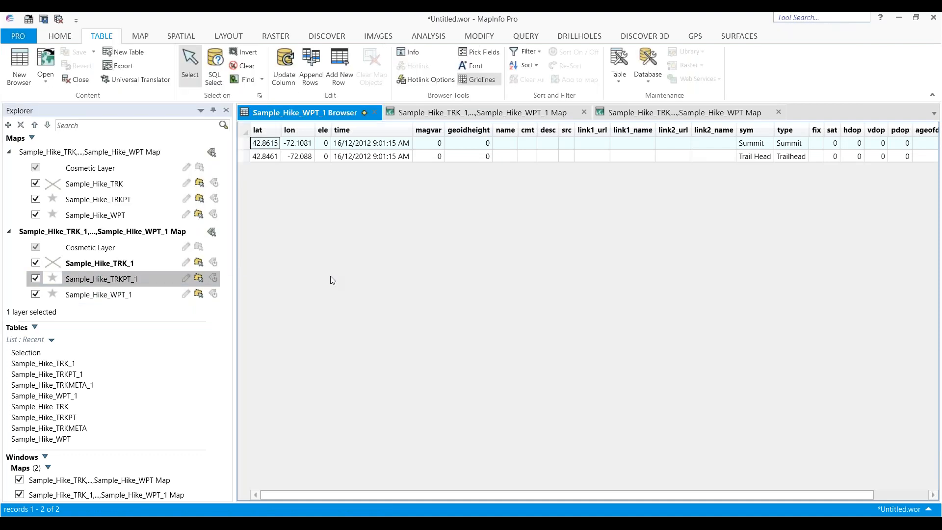
Open the Export GPX dialog again and close it without exporting
click(696, 38)
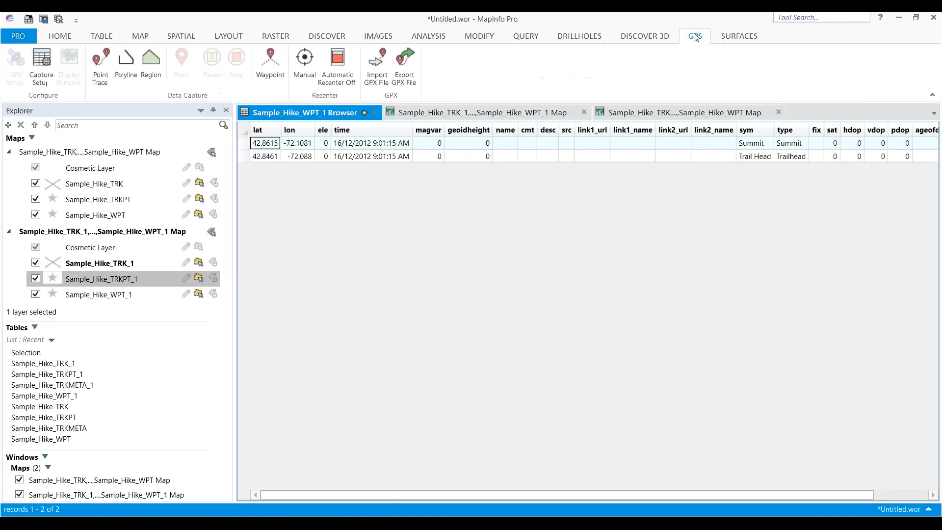
click(397, 68)
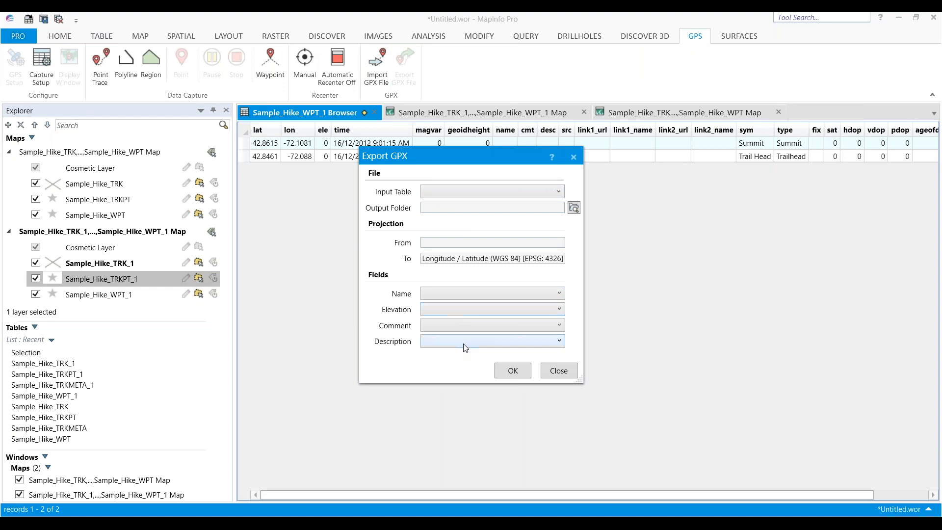
click(557, 371)
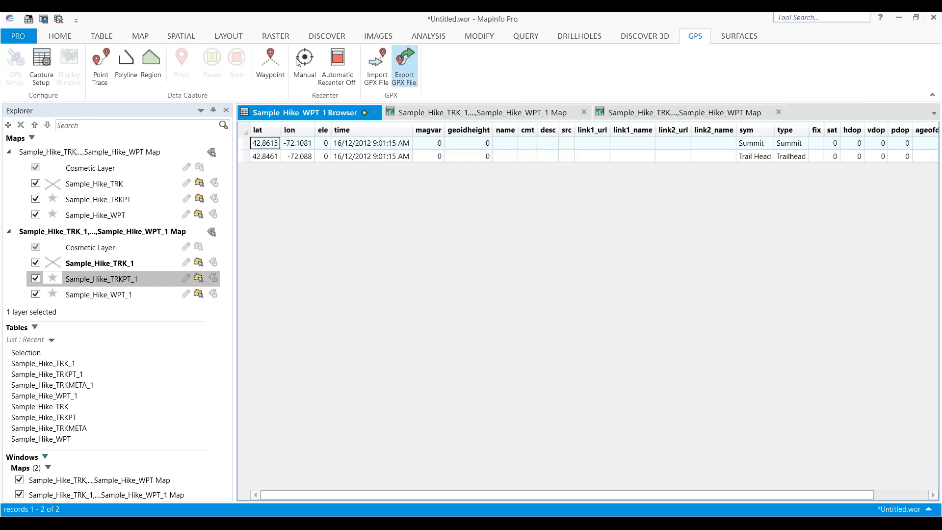
Close everything in the session, declining to save the workspace
click(74, 39)
click(126, 83)
click(142, 122)
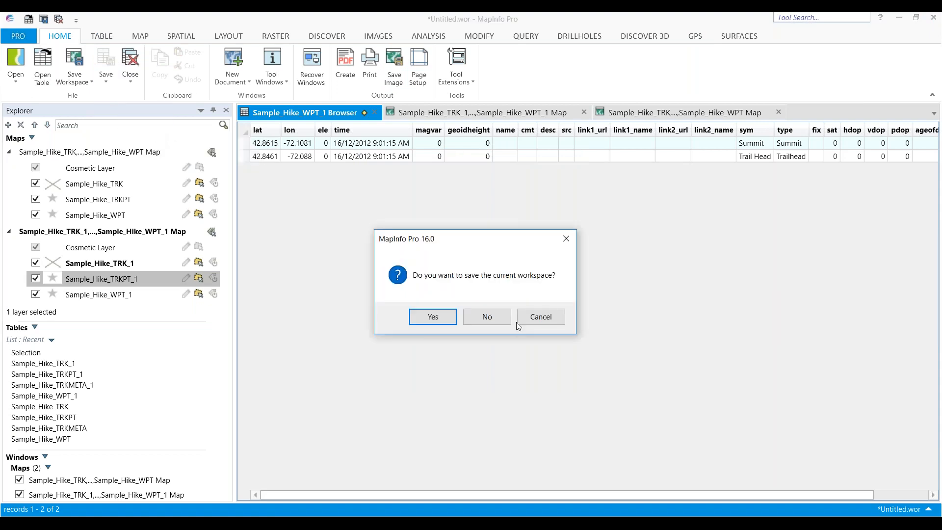
click(487, 316)
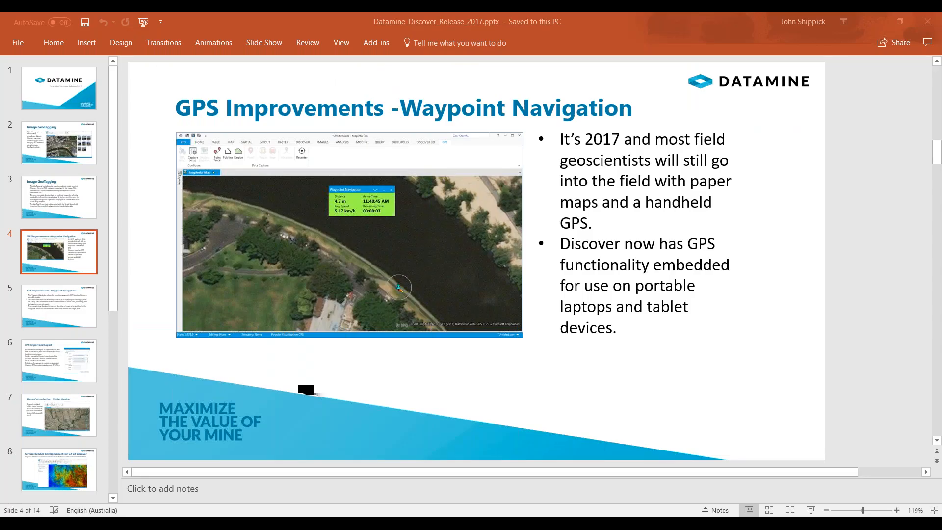
Page through the presentation slides on waypoint navigation, GPX import and export, and tablet menus
click(72, 303)
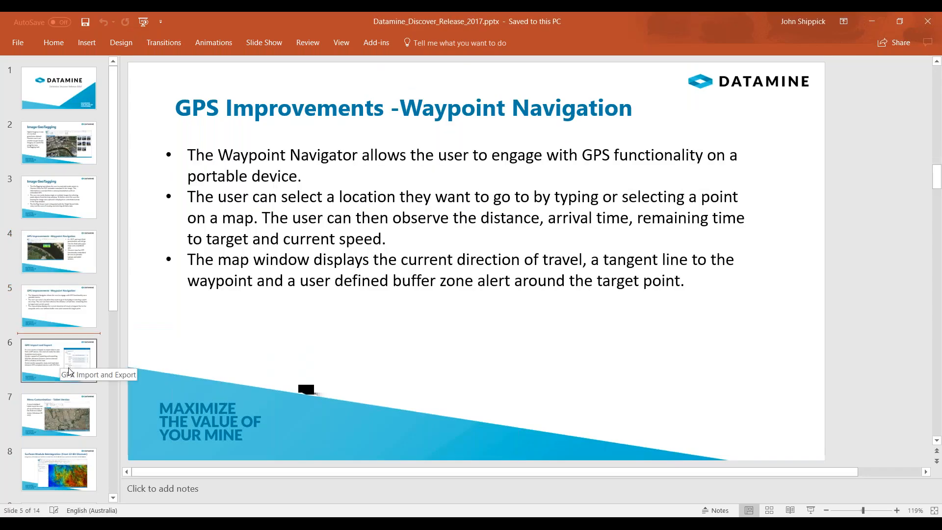
click(68, 371)
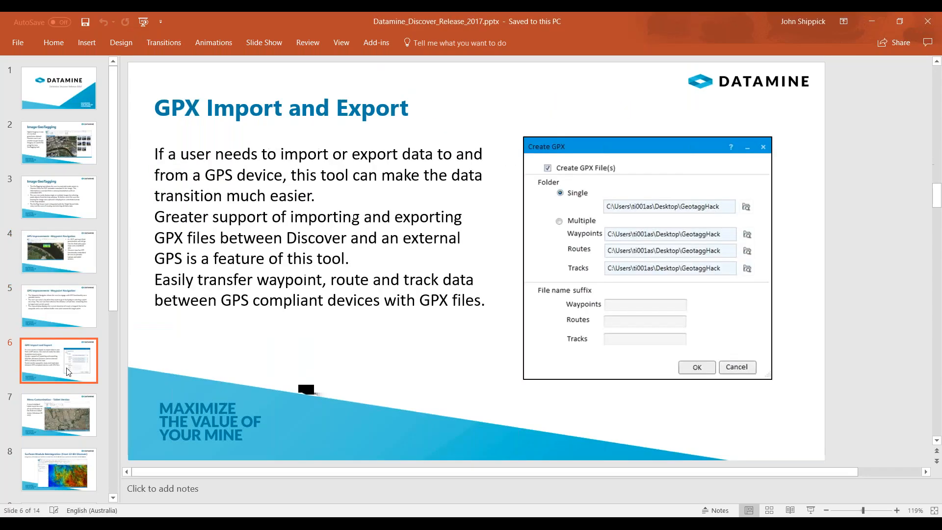
click(42, 416)
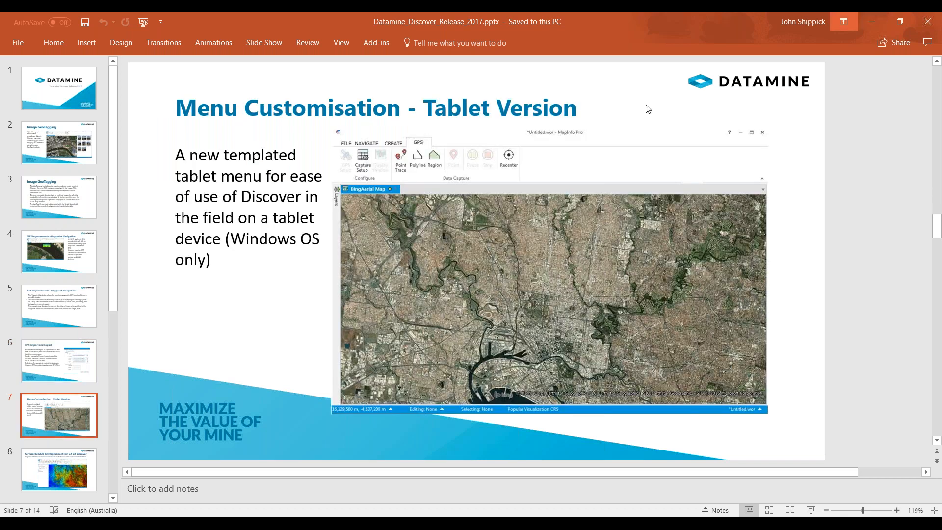
Present the tablet-menu customisation slide as a slide show from the current slide, then end the show
click(275, 44)
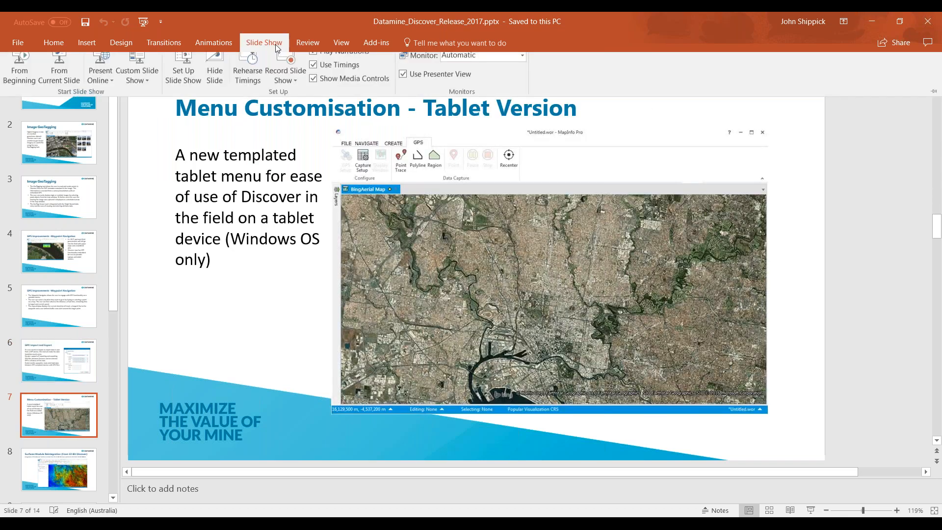
click(74, 81)
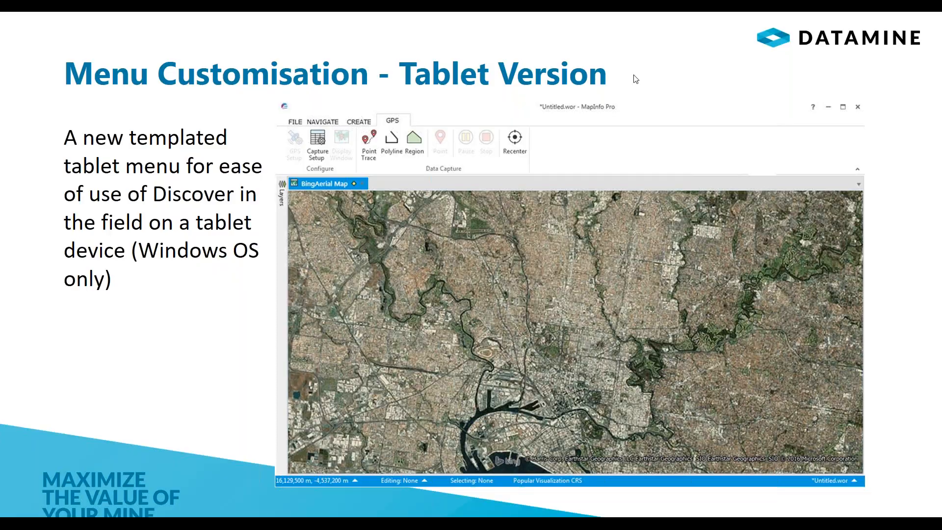
key(Escape)
Switch to MapInfo Pro and change the Discover interface to Tablet mode
key(alt+Tab)
mouse_move(622, 524)
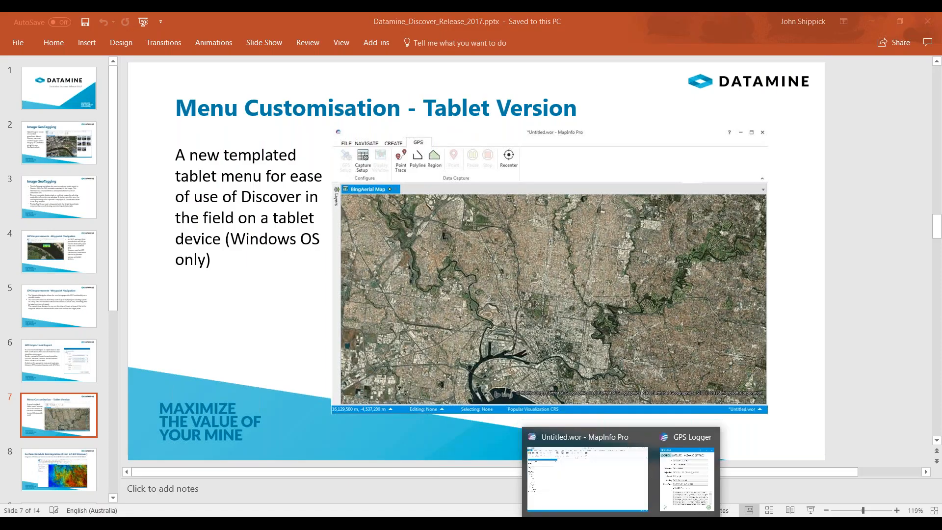
click(560, 464)
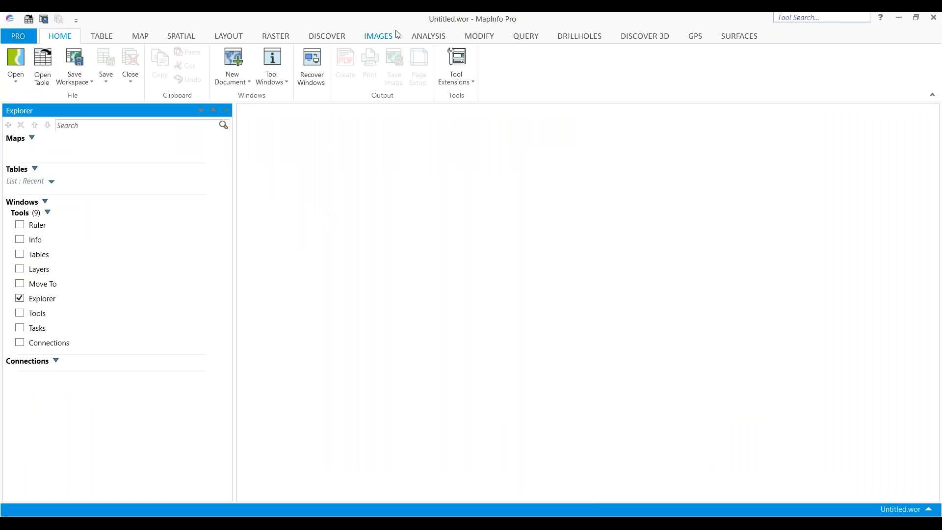
click(327, 37)
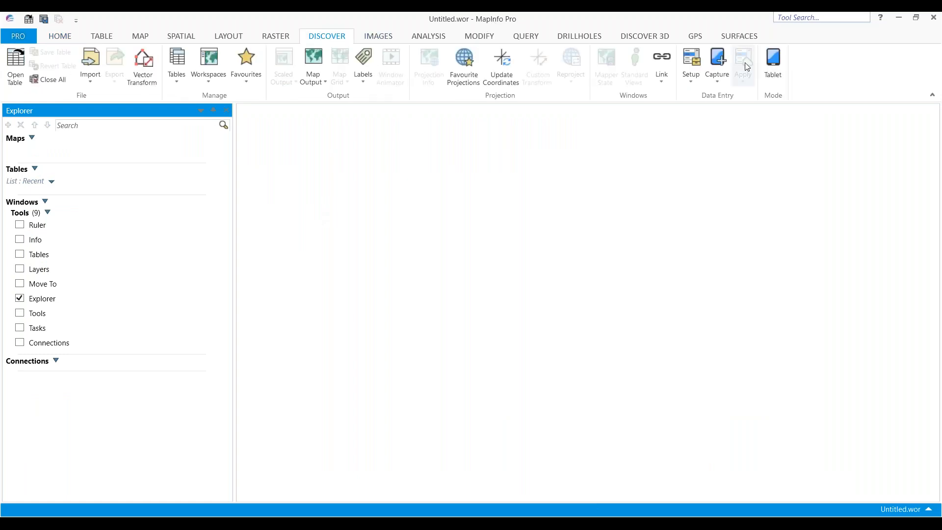
click(771, 61)
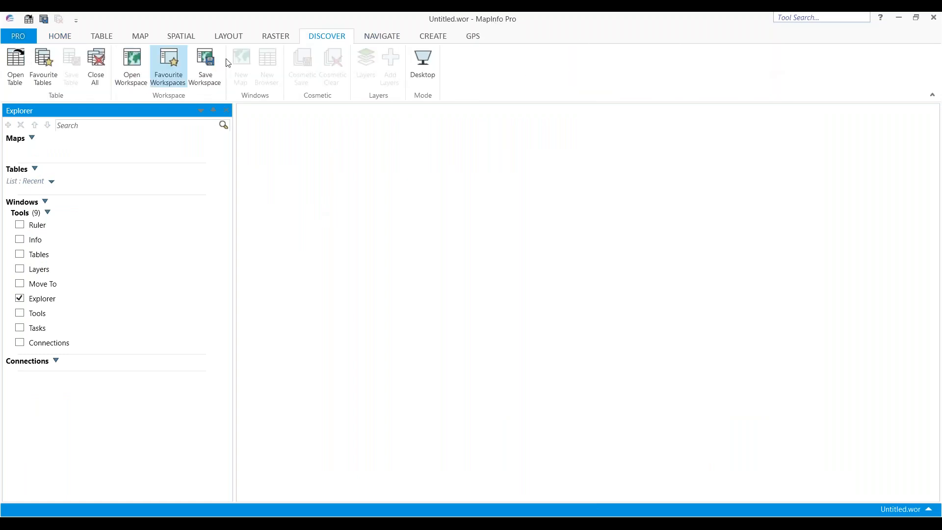
Browse the Navigate, GPS and Create tablet ribbon tabs, then switch the Discover interface back to Desktop mode
click(371, 39)
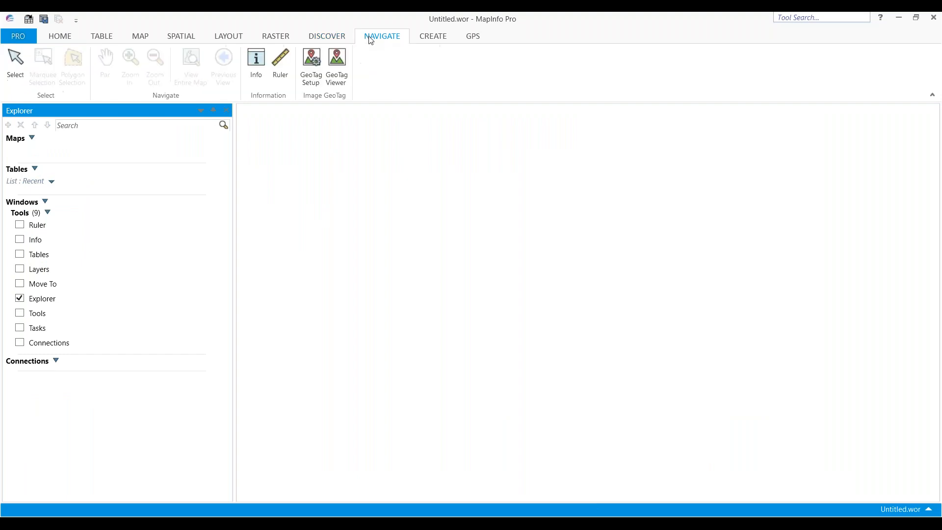
click(427, 42)
click(471, 37)
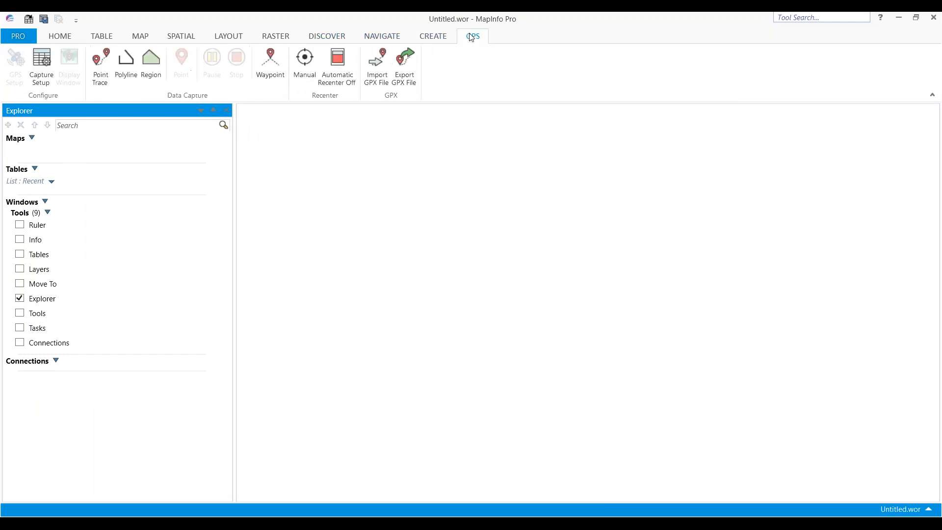
click(436, 39)
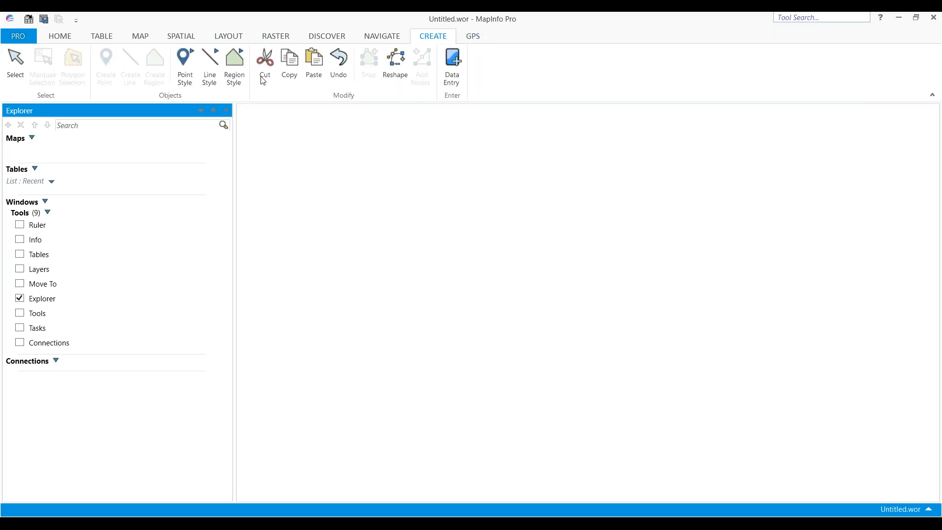
click(388, 38)
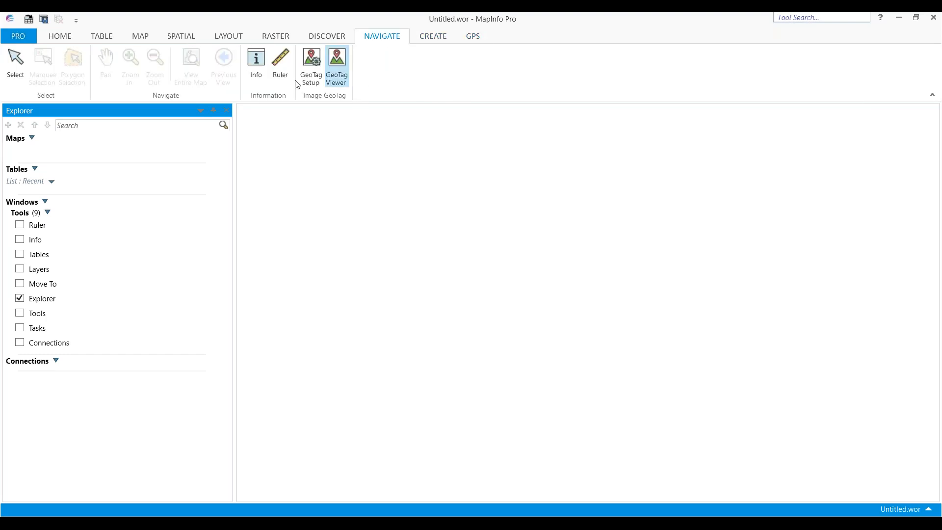
click(329, 39)
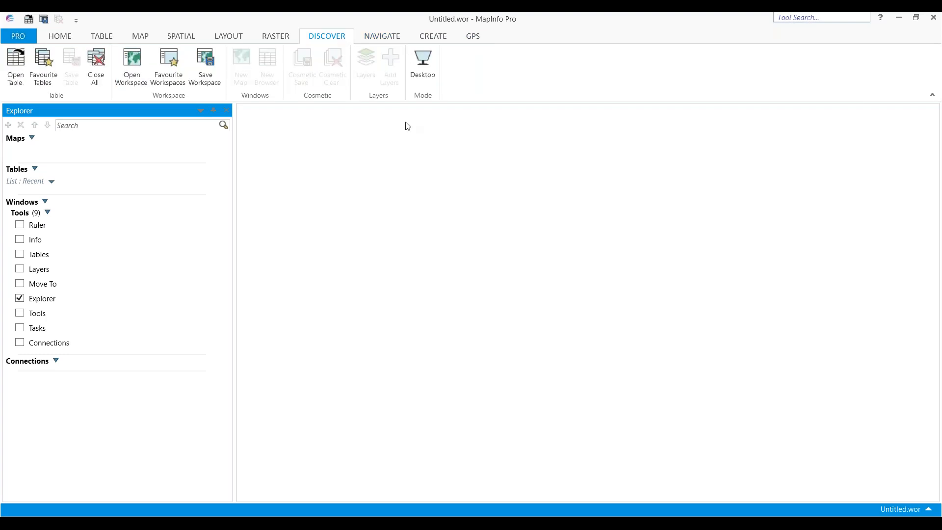
click(423, 64)
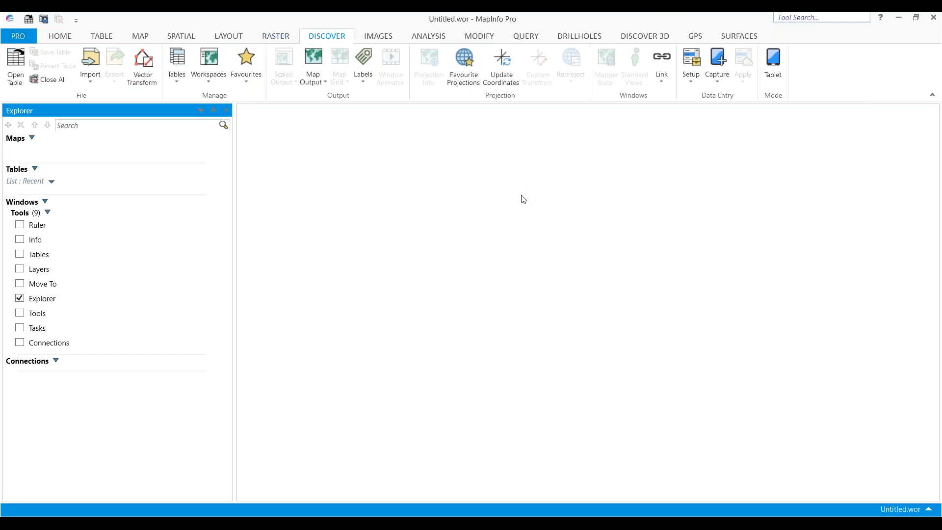
Return to PowerPoint, select the Surfaces Module Reintegration slide and start the slide show from it
click(586, 526)
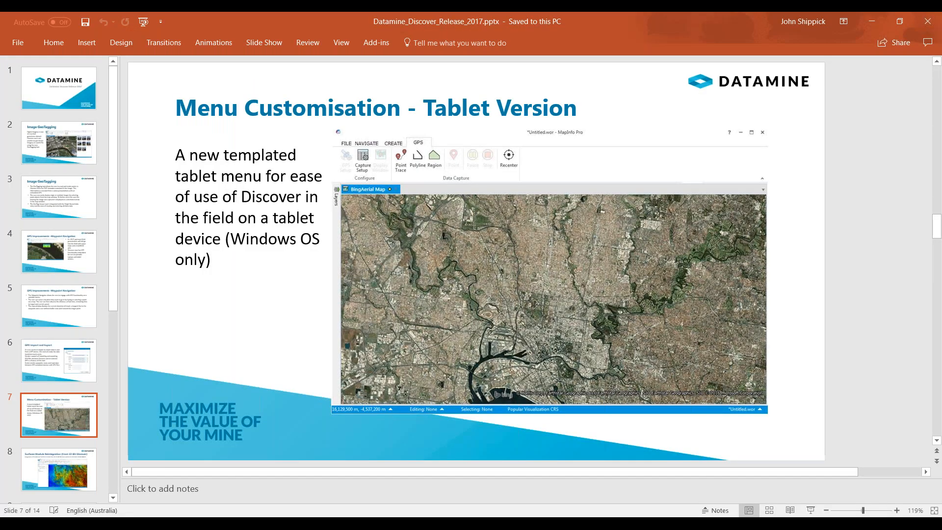
click(83, 476)
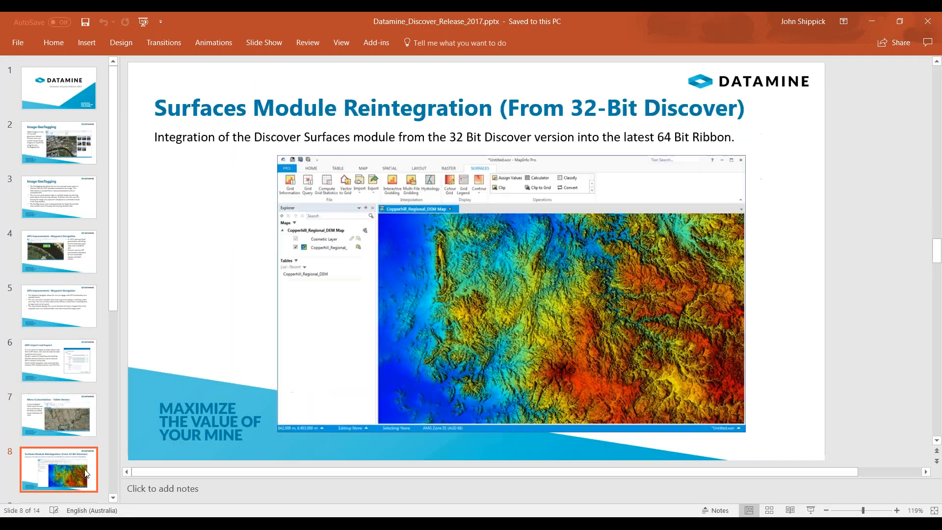
click(264, 43)
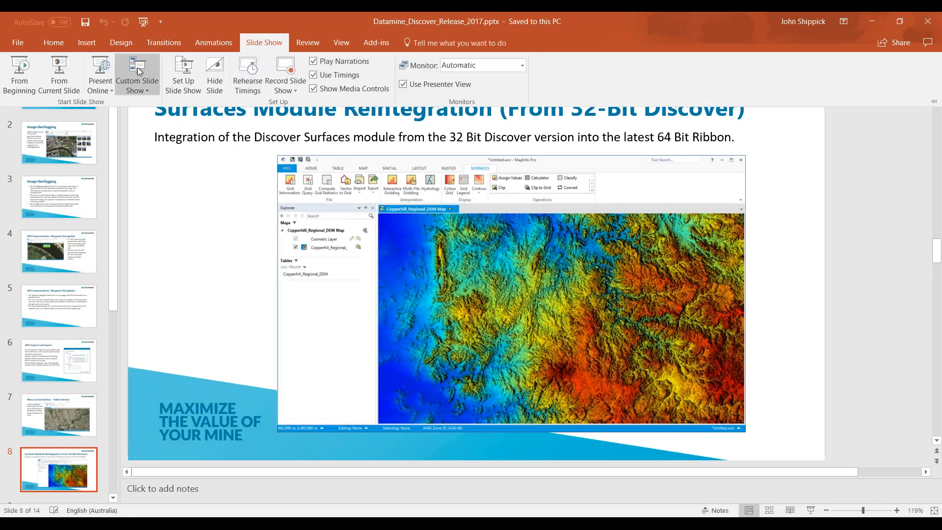
click(60, 79)
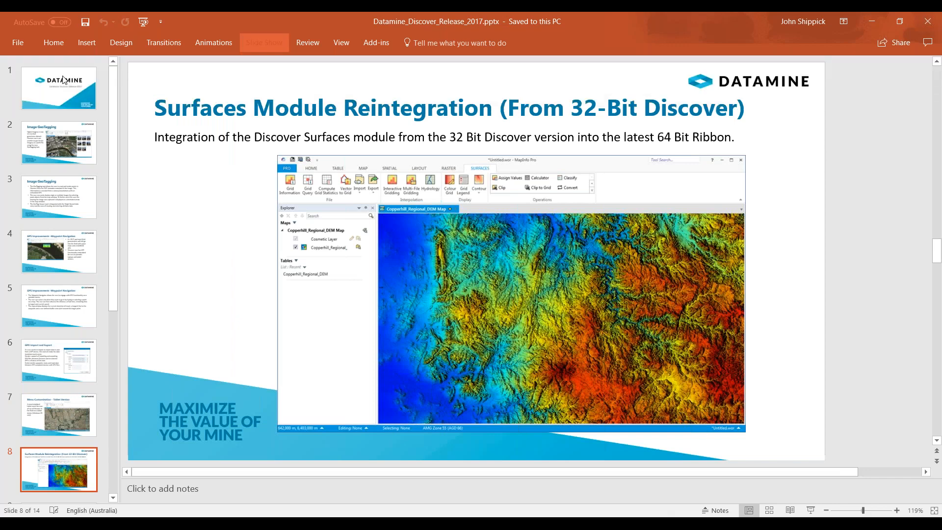
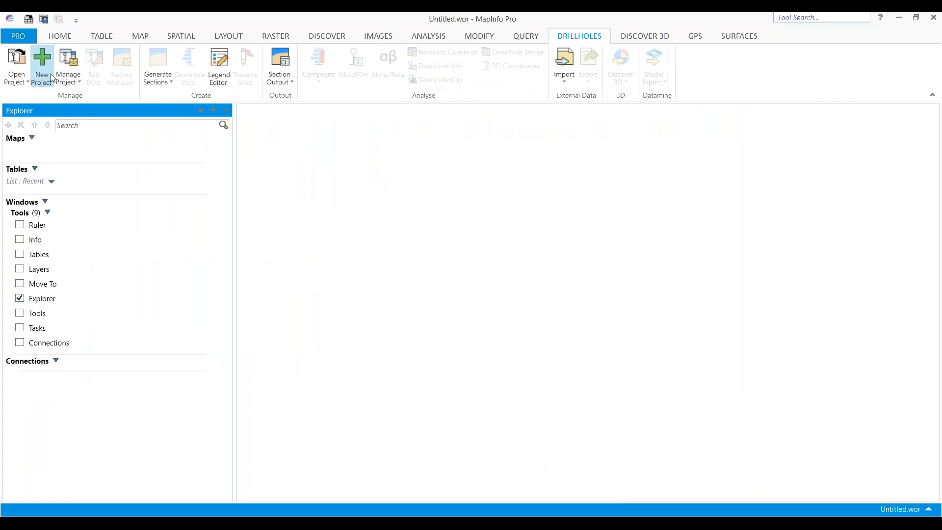
Open the Challenger drillhole project and browse the Studio Export and Discover 3D drillhole options
click(16, 64)
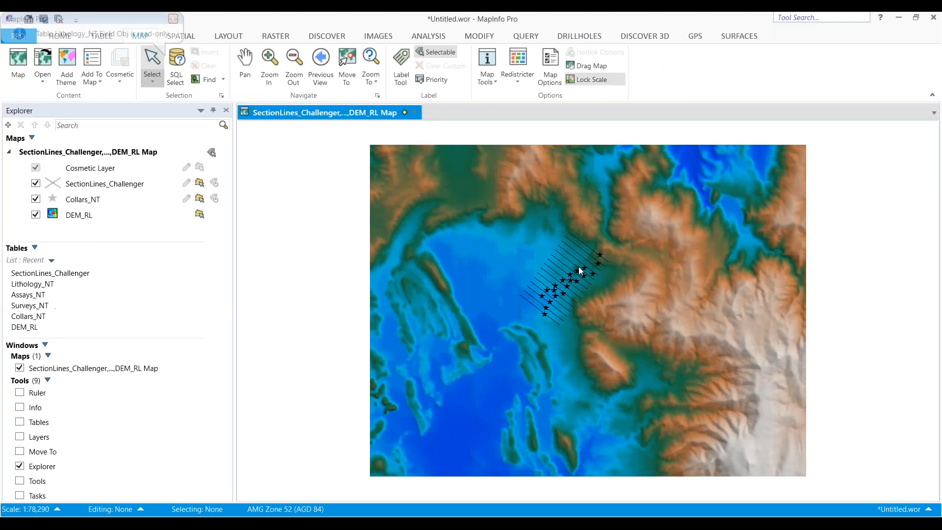
click(603, 38)
click(654, 71)
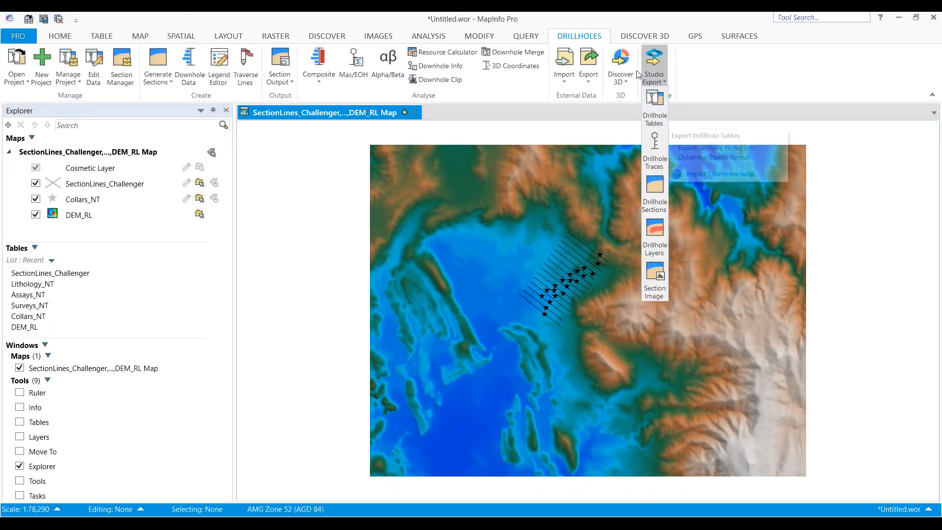
click(621, 66)
click(621, 66)
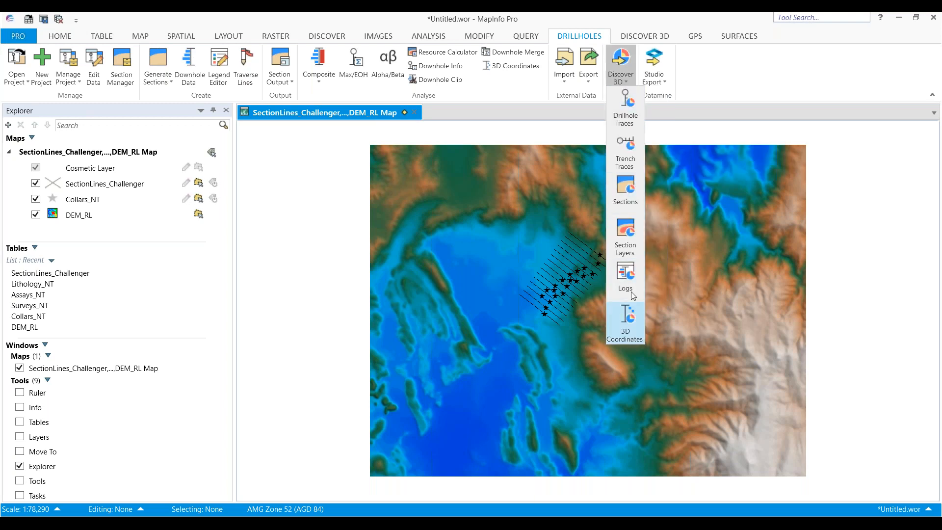
click(656, 74)
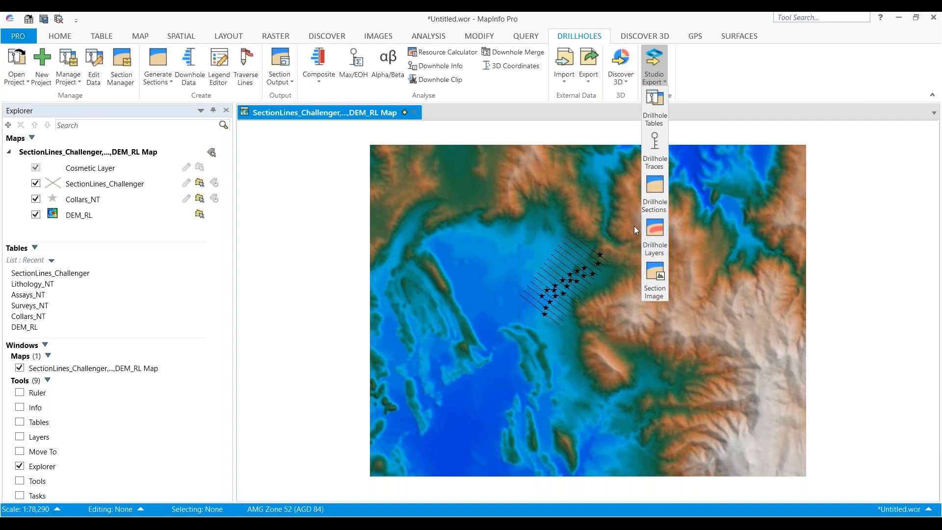
Return to PowerPoint, select the Data Entry slide and start the slide show from the beginning
click(391, 522)
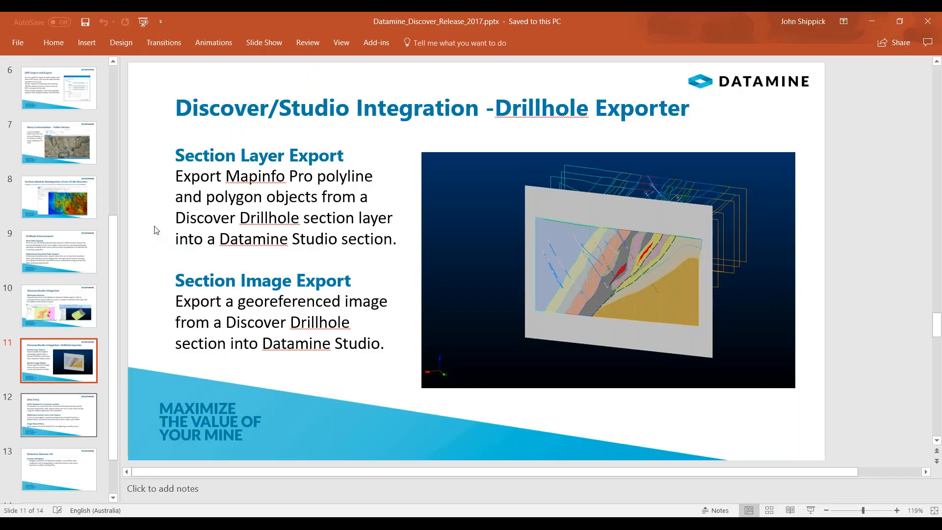
click(58, 418)
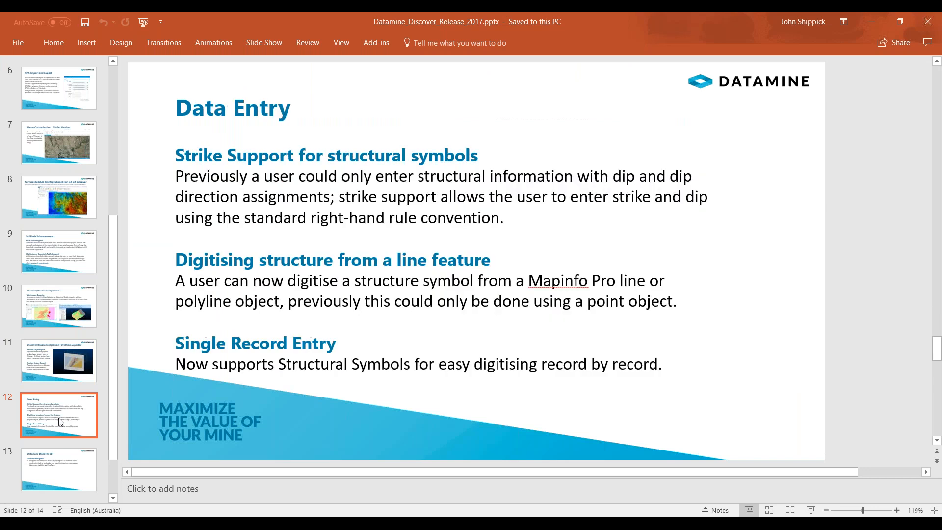
click(283, 40)
click(20, 73)
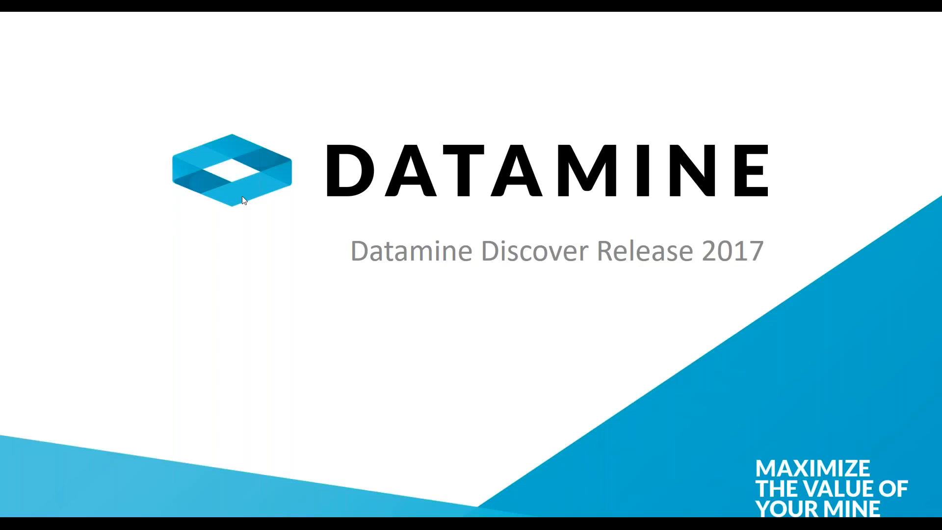
Advance the slide show to the Data Entry slide, then end the show
click(242, 197)
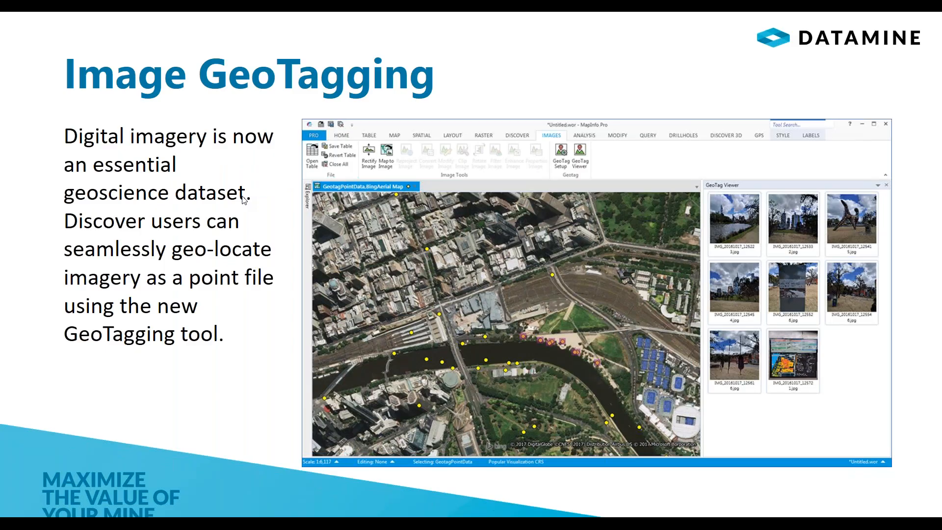
click(243, 196)
click(306, 216)
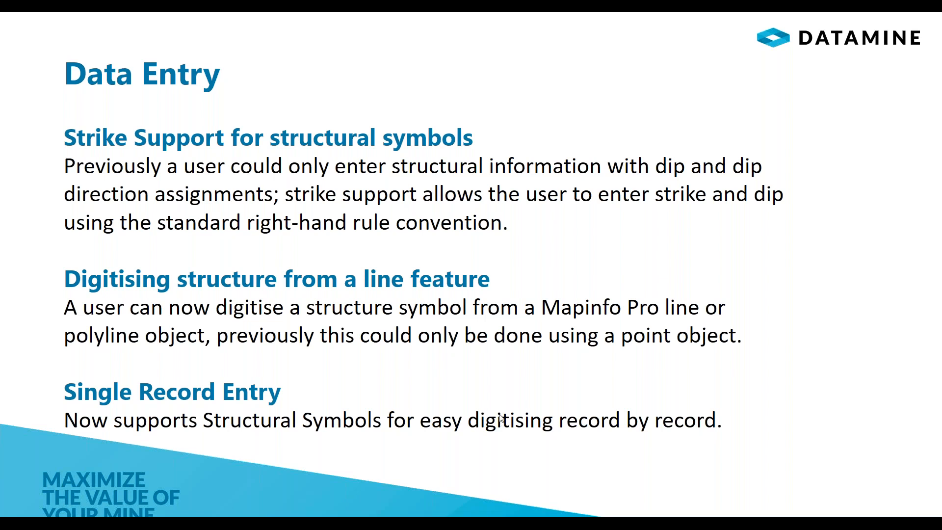
key(Escape)
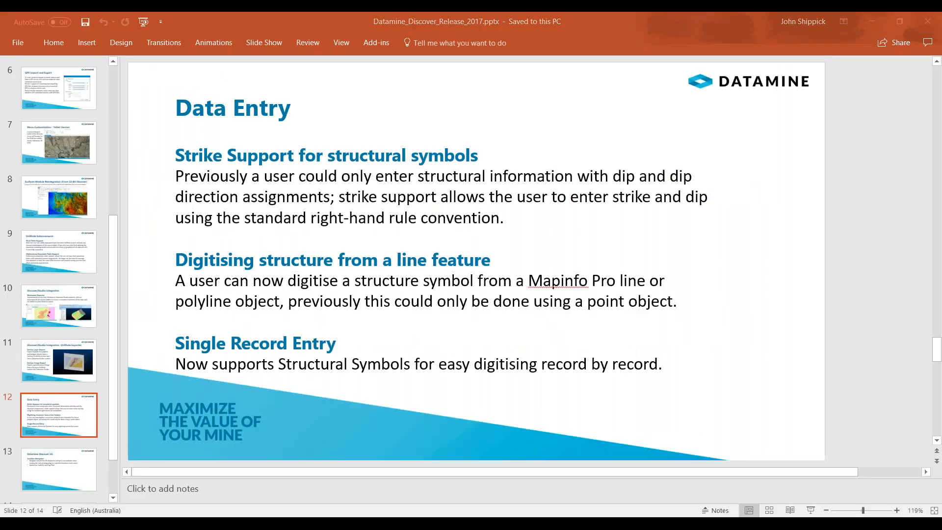
Switch to MapInfo Pro and close all open tables without saving the workspace
click(597, 502)
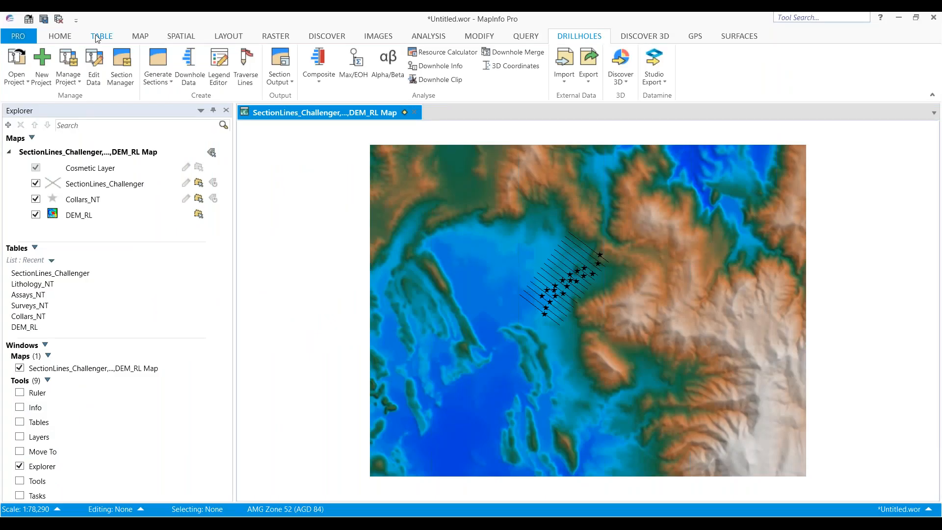
click(60, 36)
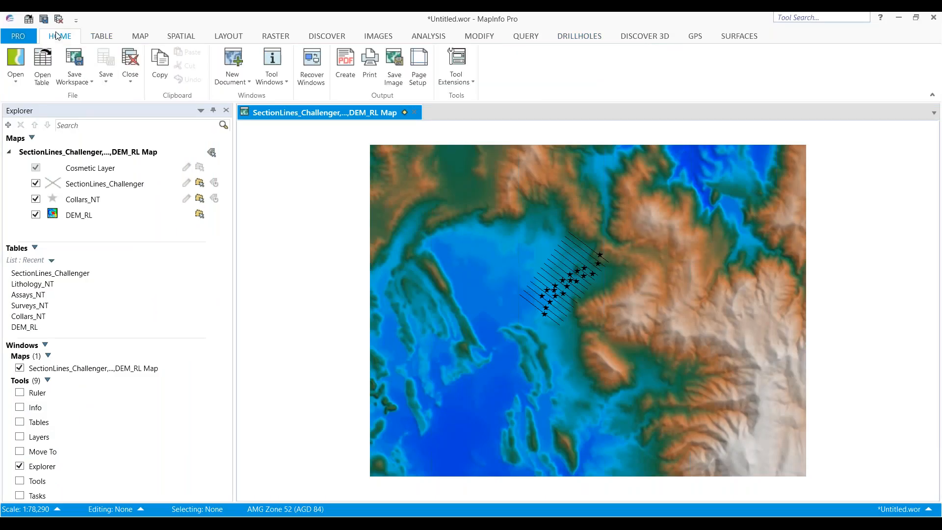
click(130, 80)
click(143, 120)
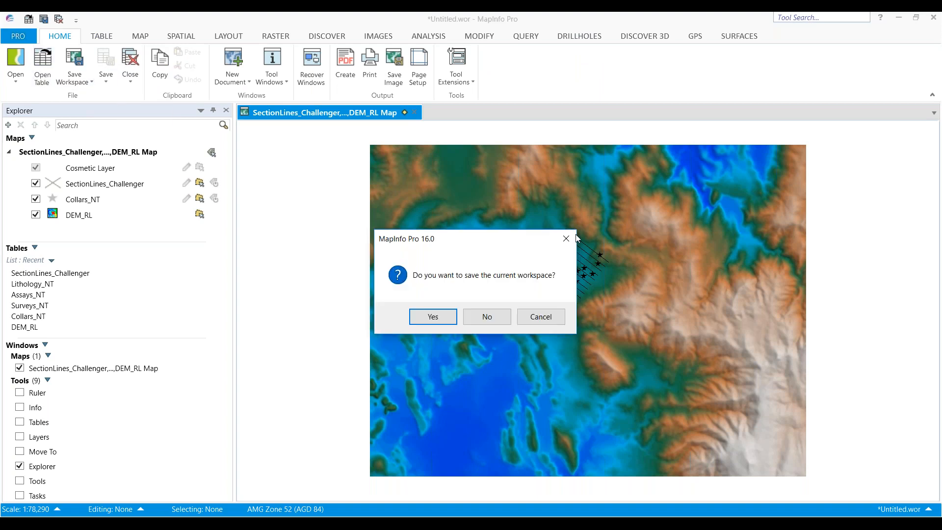
click(492, 317)
Open the Gannans_Geology_Fact_Image_rectified and Structure_Gannans tables from the Data Entry folder
click(42, 66)
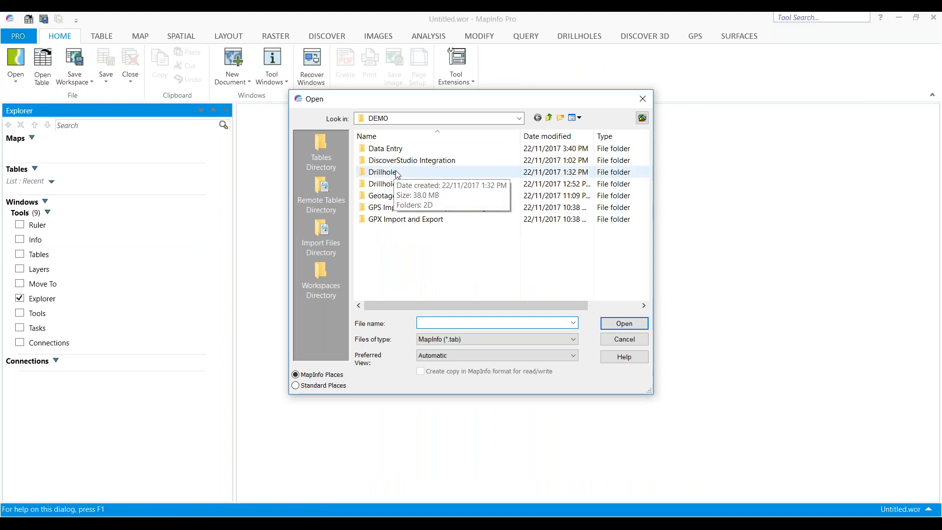
double_click(390, 148)
click(402, 152)
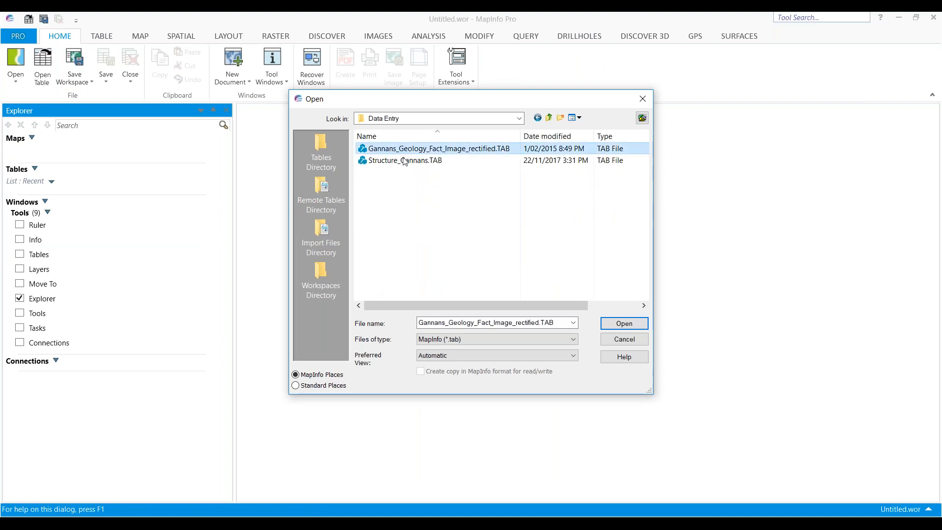
ctrl+click(404, 161)
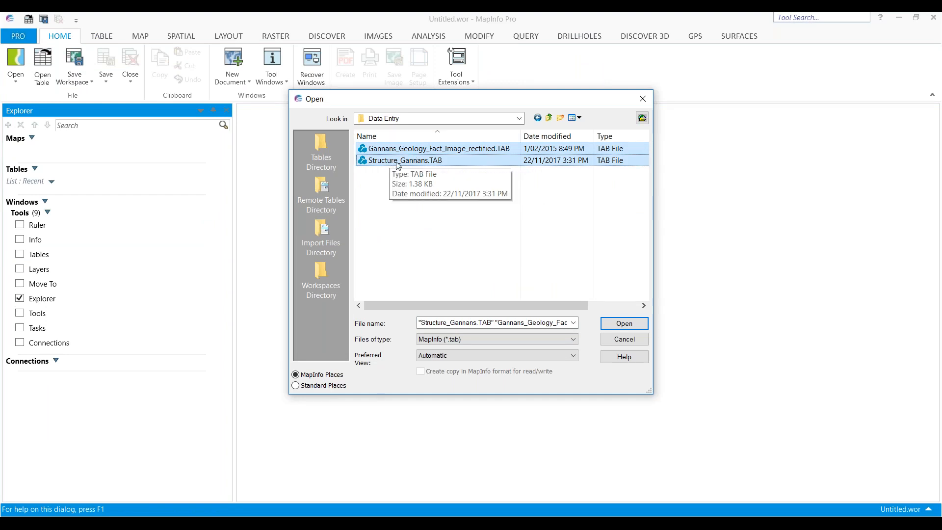
click(622, 323)
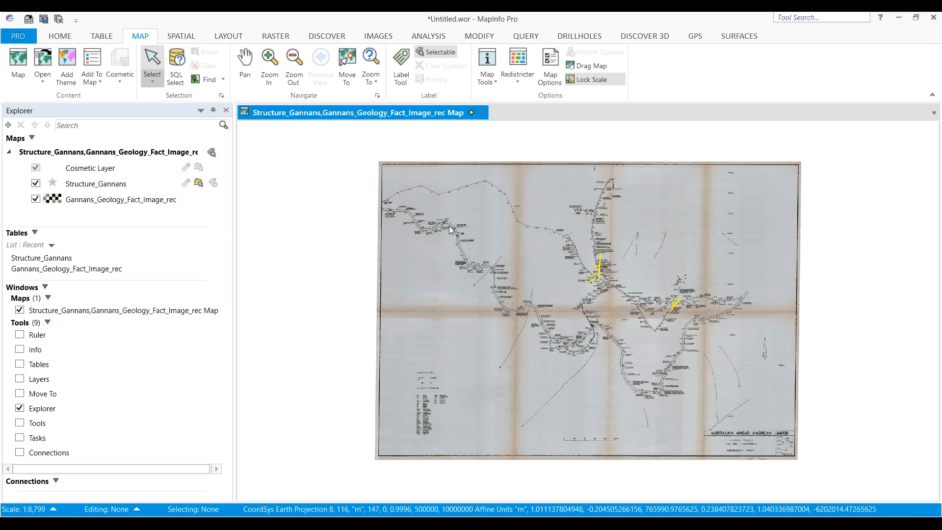
Zoom into the geology image and open the digitising table setup for the Structure_Gannans table
scroll(477, 270, up, 1)
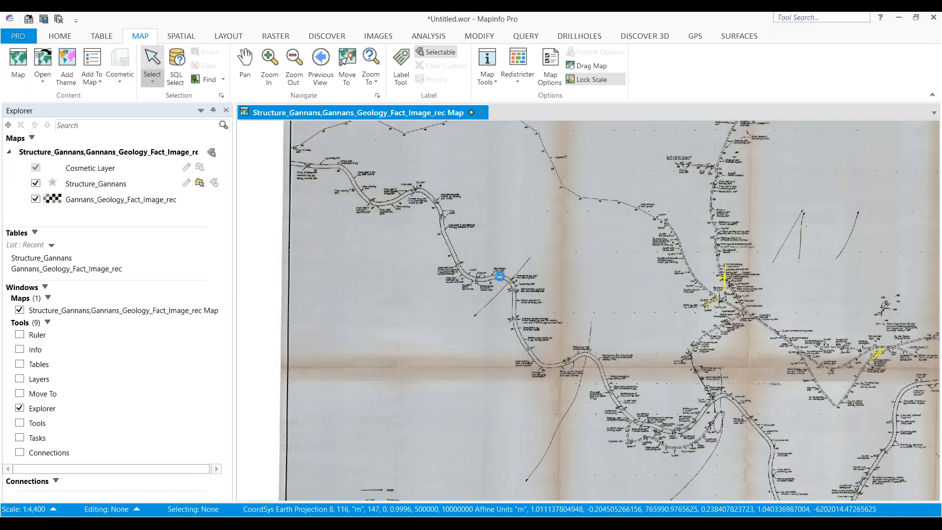
scroll(500, 276, up, 1)
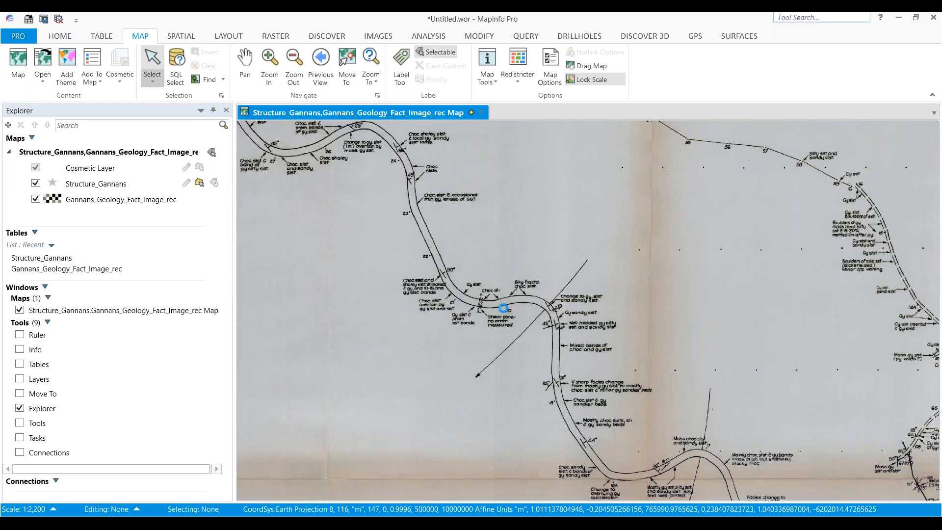
scroll(500, 277, up, 1)
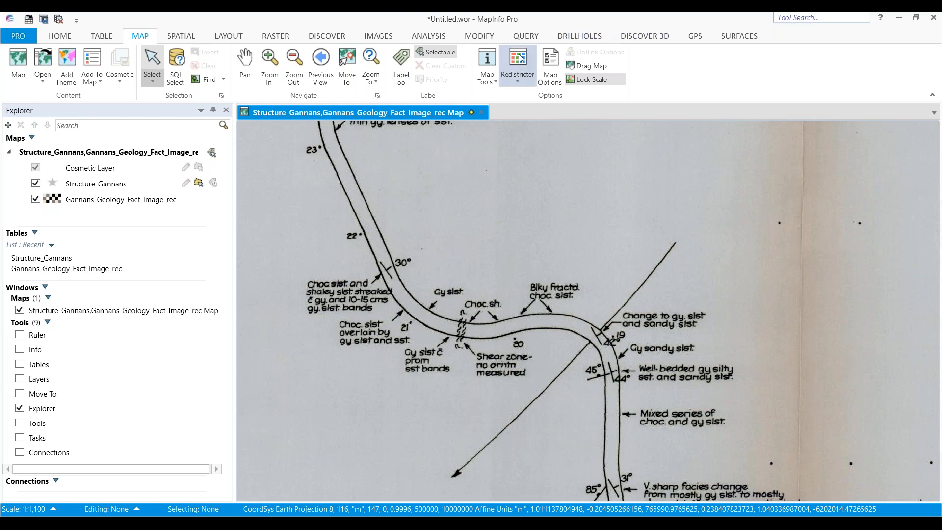
click(333, 37)
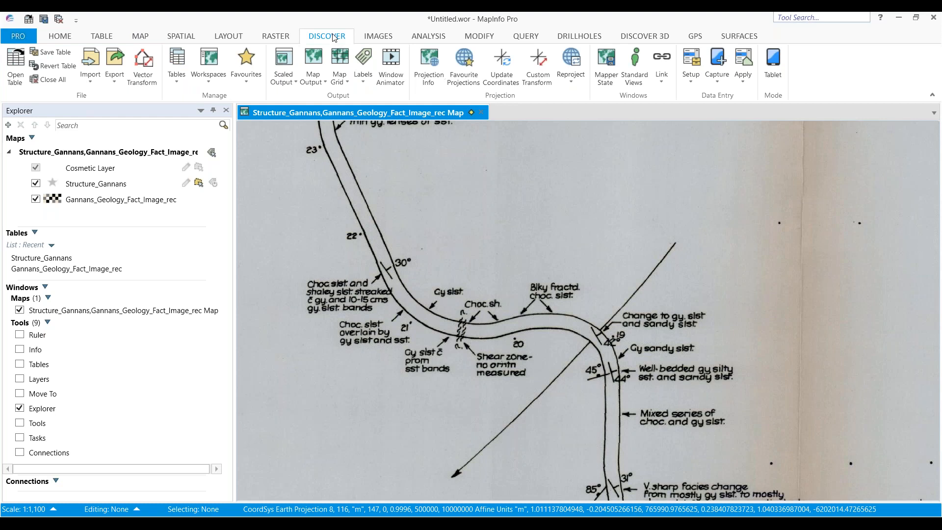
click(691, 69)
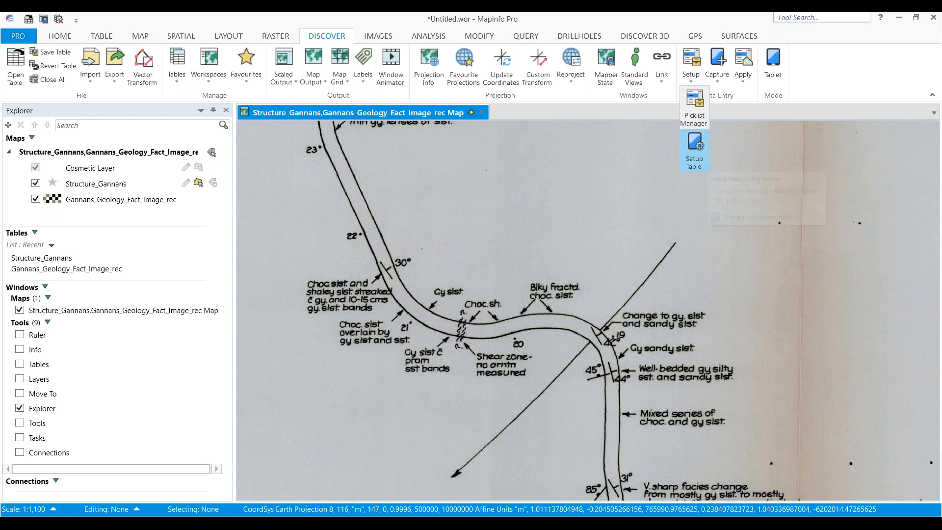
click(694, 150)
click(367, 224)
click(521, 361)
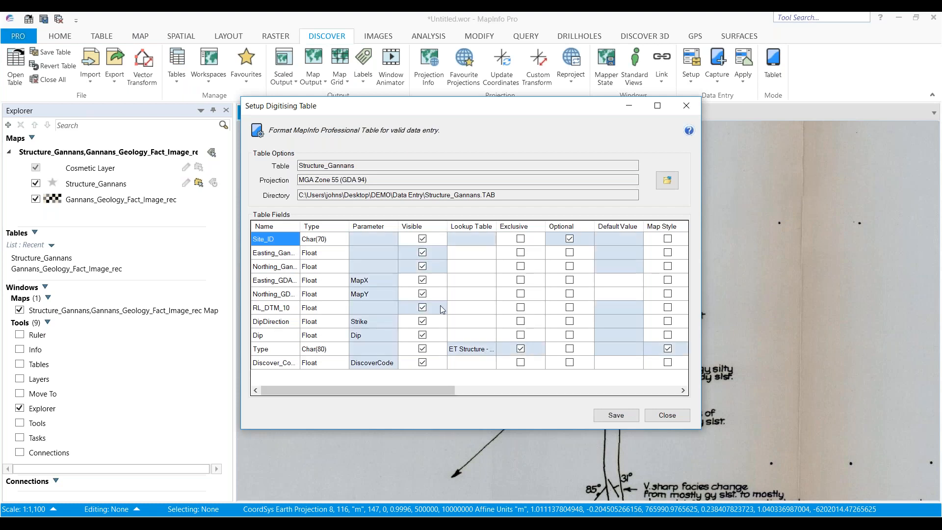
Set the DipDirection field's parameter to Strike, then save and close the digitising table setup
click(390, 322)
click(391, 323)
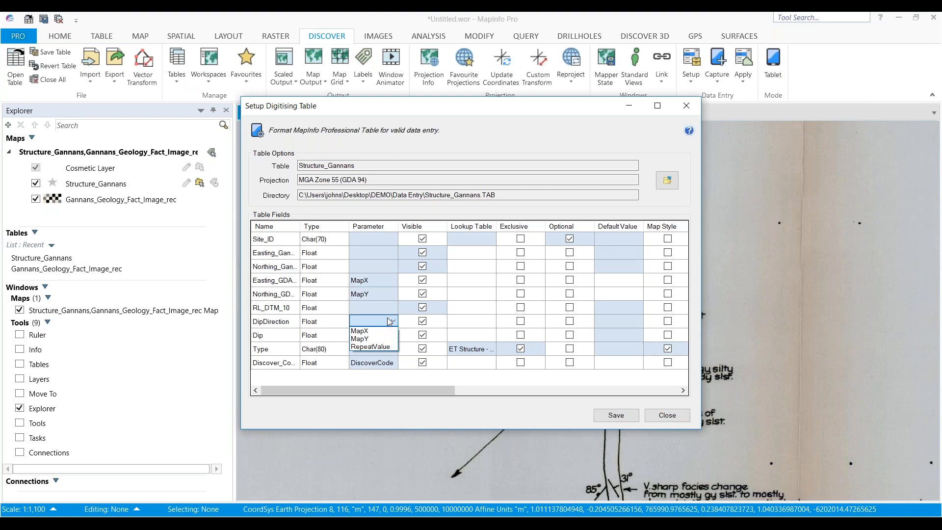
click(448, 108)
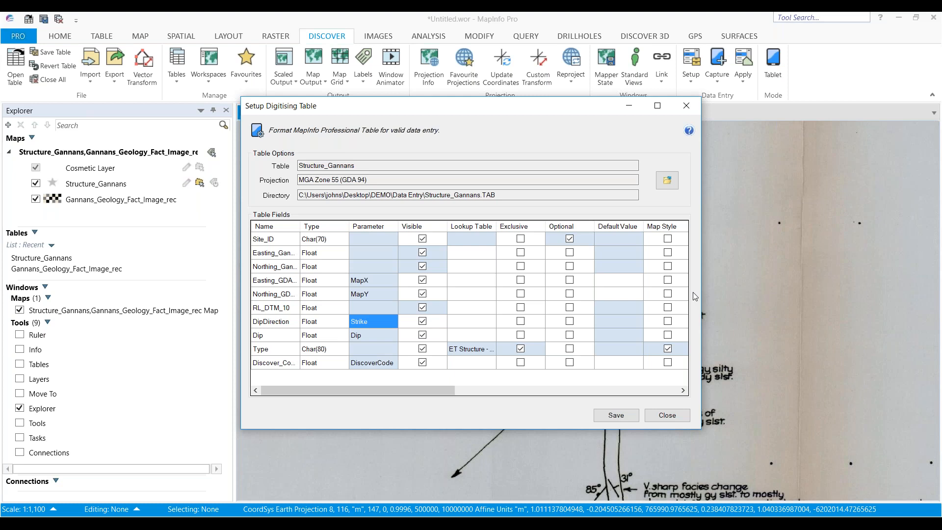
click(379, 324)
click(372, 321)
right_click(374, 324)
click(381, 326)
click(381, 321)
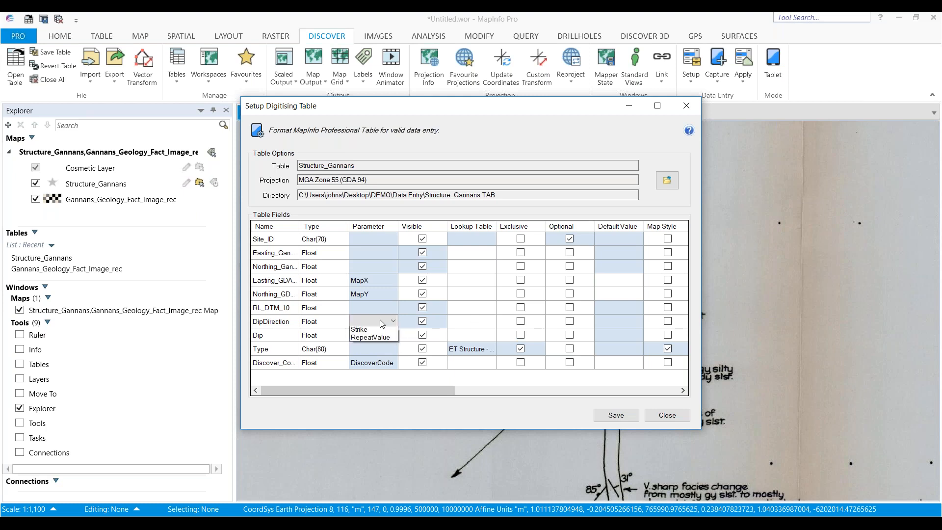
click(373, 354)
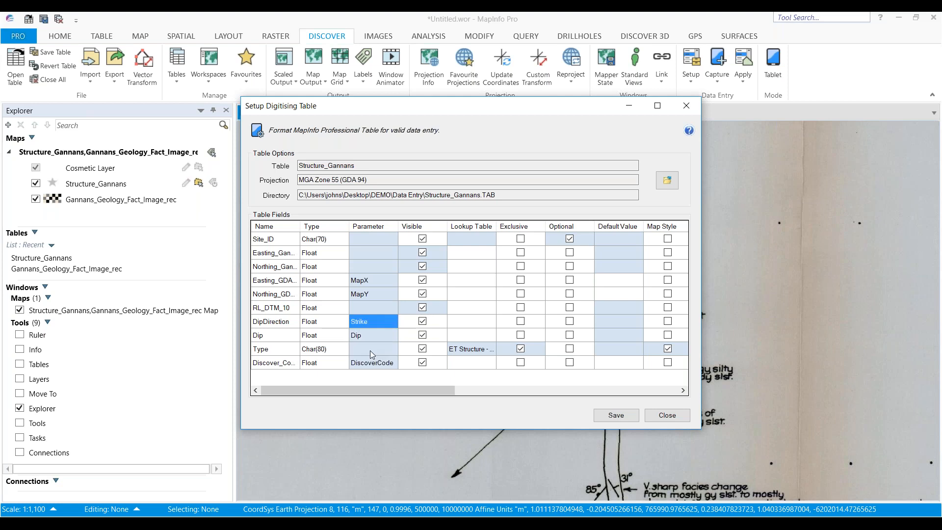
click(619, 416)
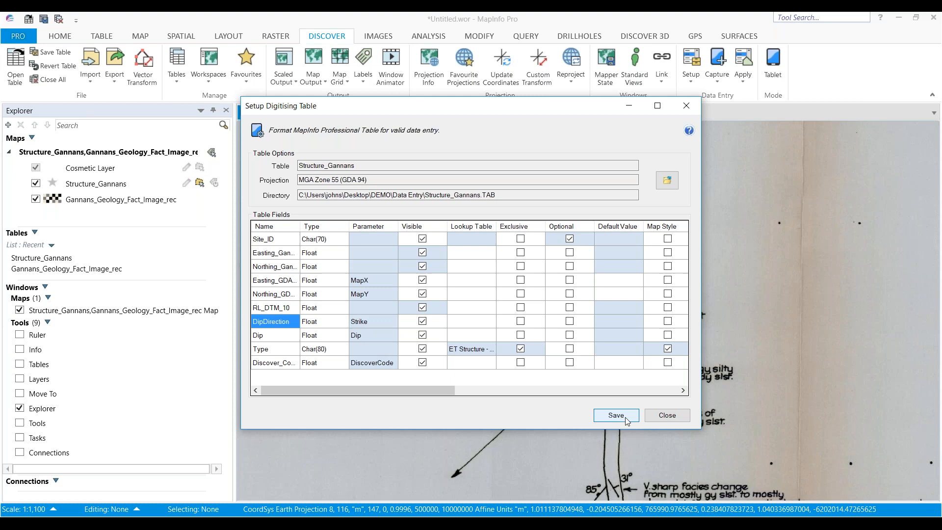
click(664, 417)
click(518, 317)
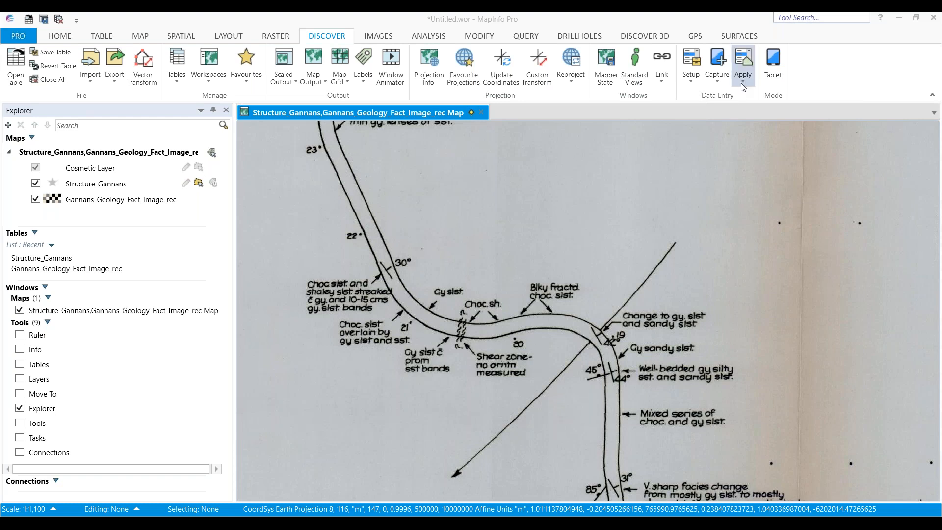
Open the Single Record Entry panel, dock it beside the map and select the Structure_Gannans table
click(719, 87)
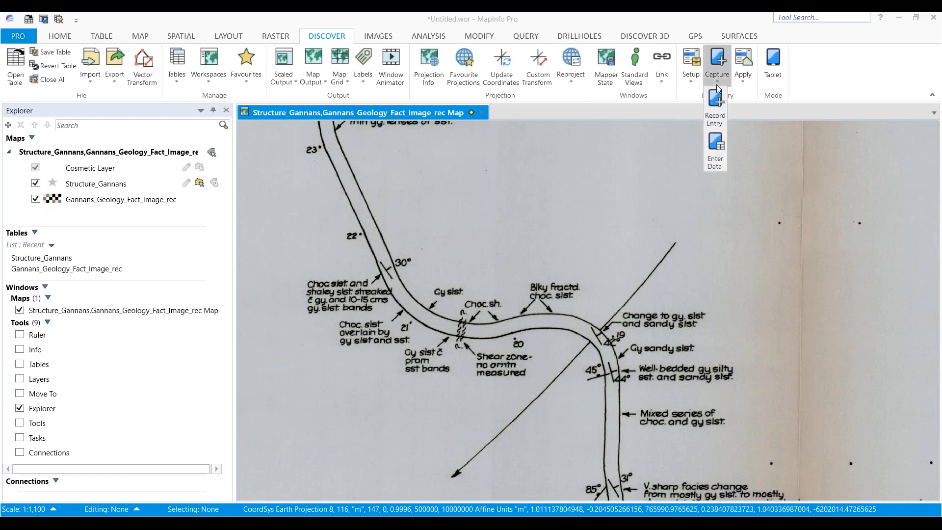
click(720, 112)
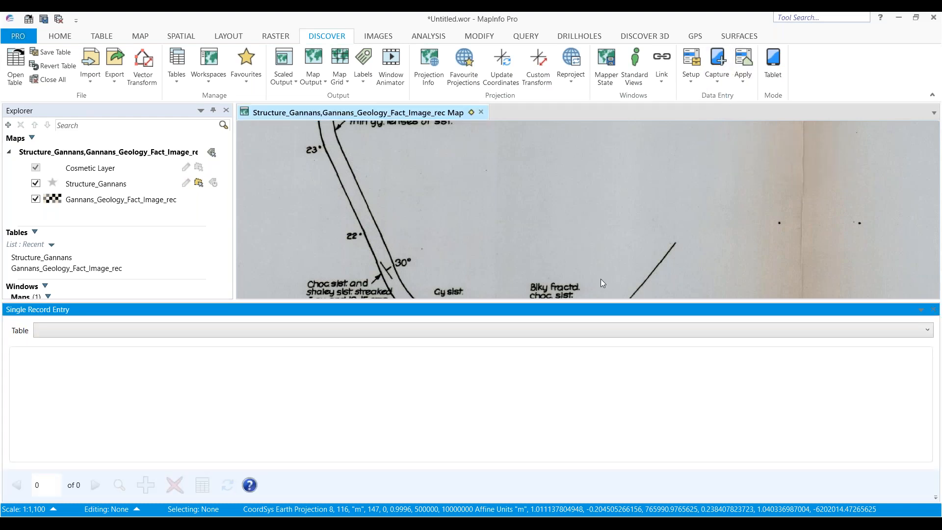
drag(599, 308, 931, 302)
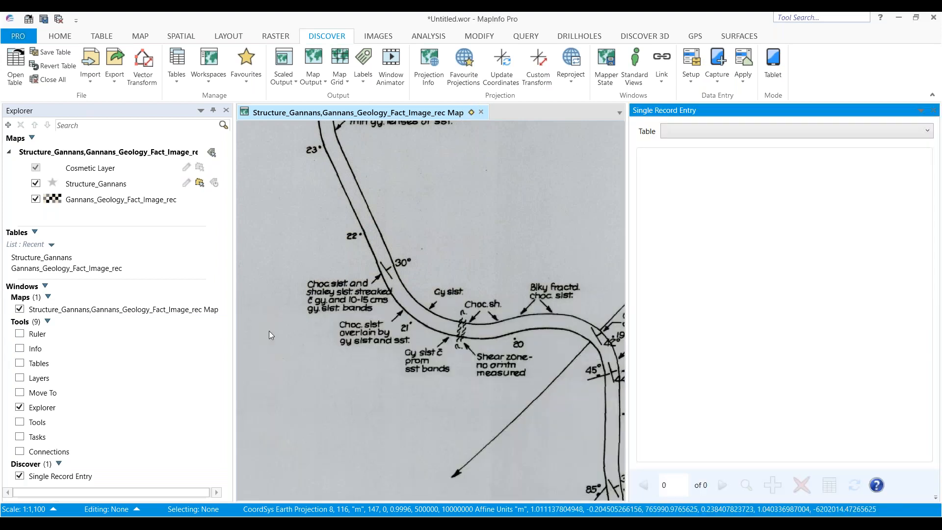
click(810, 129)
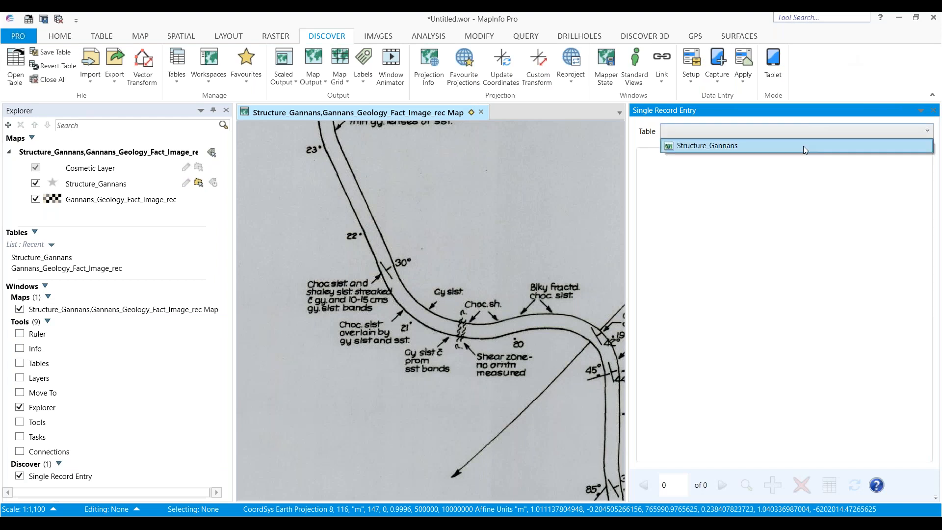
click(803, 145)
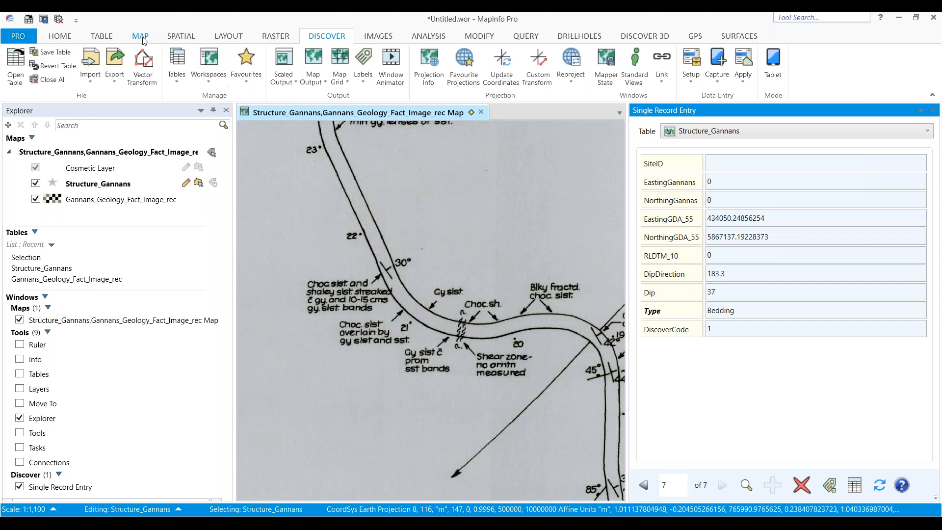
click(181, 37)
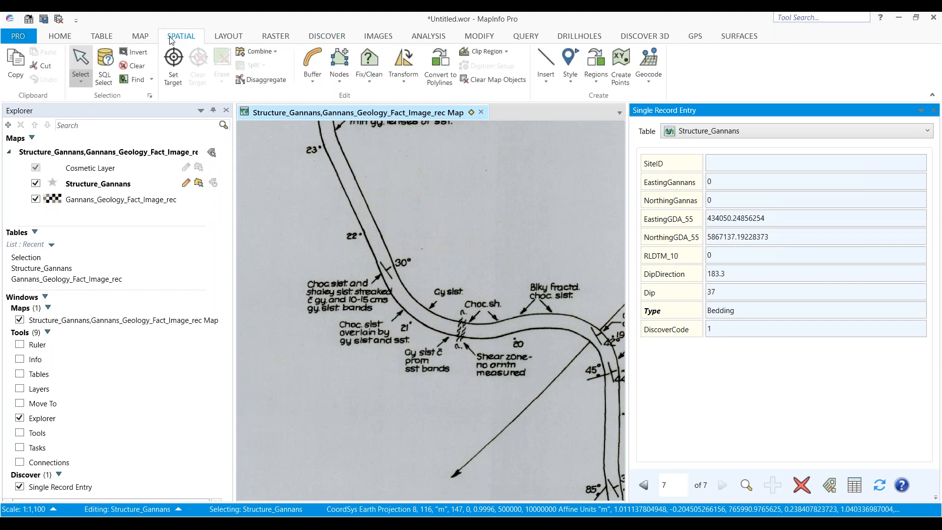
Draw a line along the bedding trace beside the 30° label to digitise a new structure record in Structure_Gannans
click(541, 83)
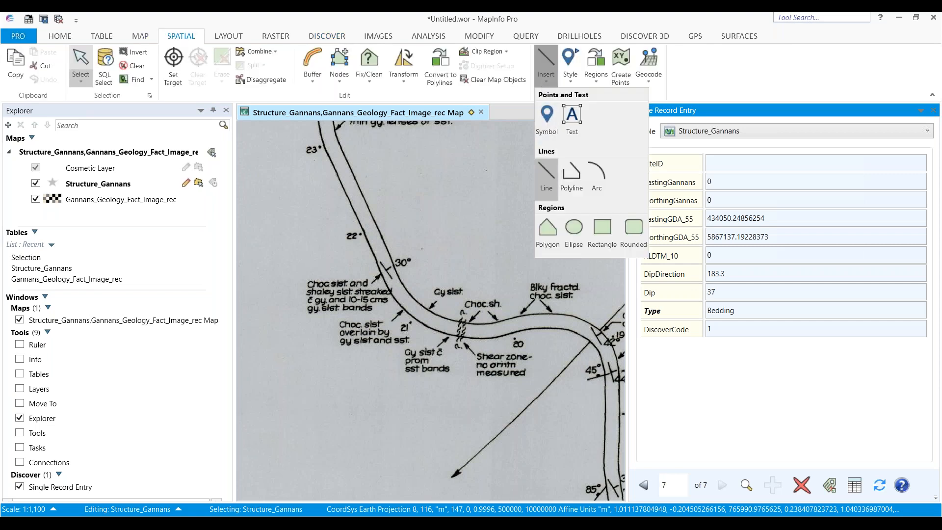
click(547, 173)
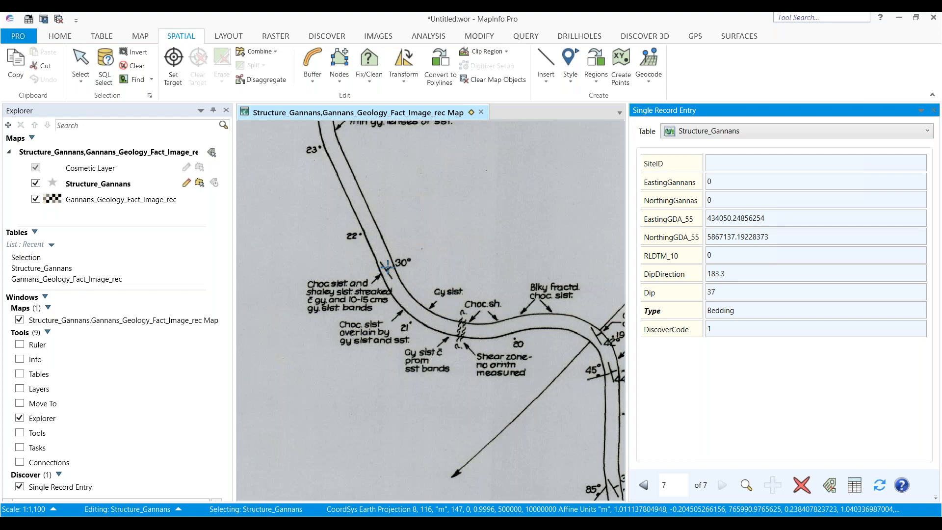
click(385, 267)
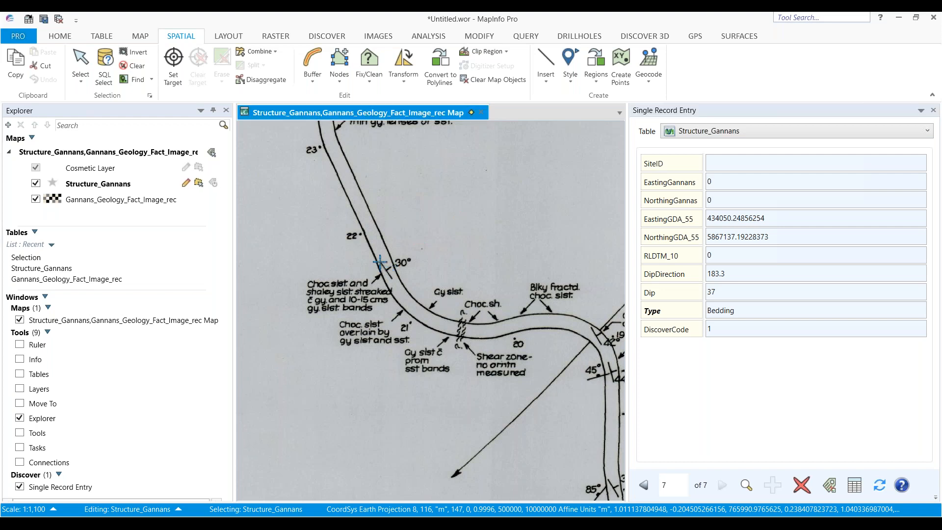
click(381, 262)
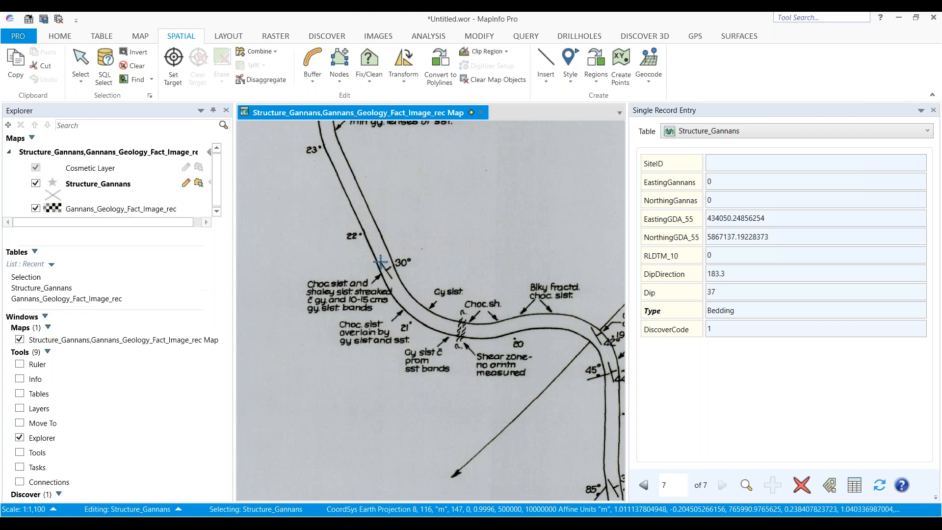
drag(381, 262, 392, 277)
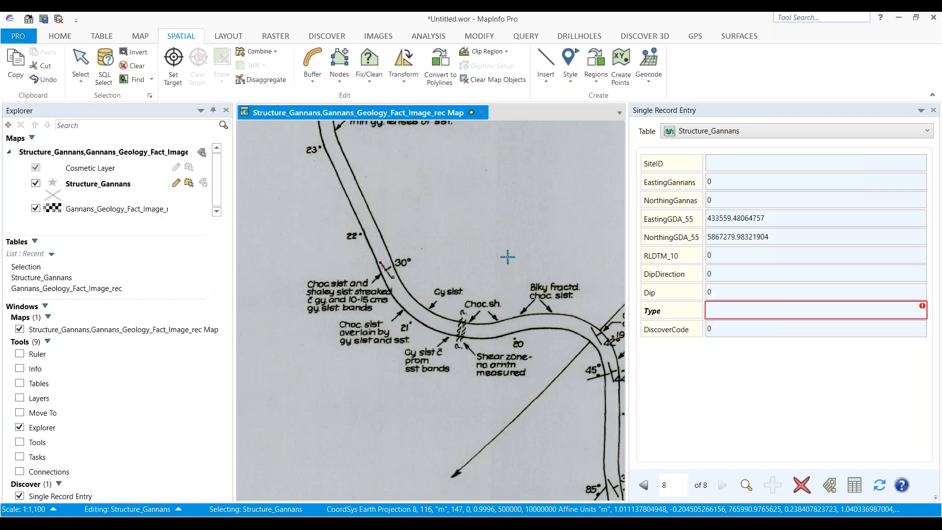
Set the new structure record's Type to Bedding and its Dip to 30
click(760, 307)
click(759, 335)
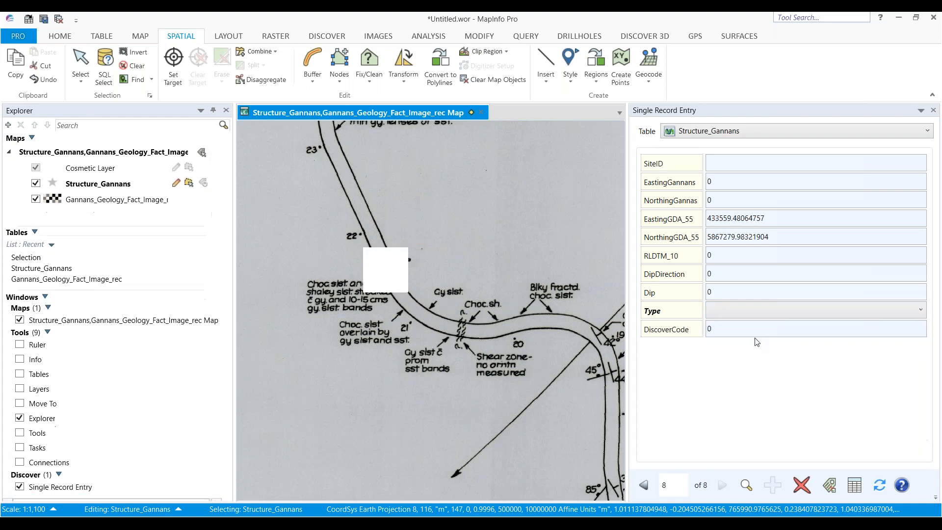
click(740, 293)
text(30)
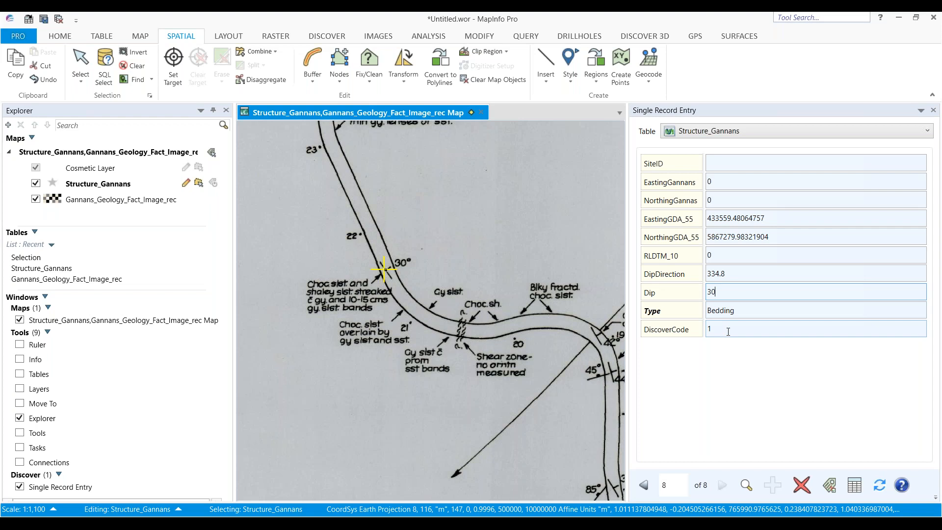
key(Return)
scroll(393, 276, up, 1)
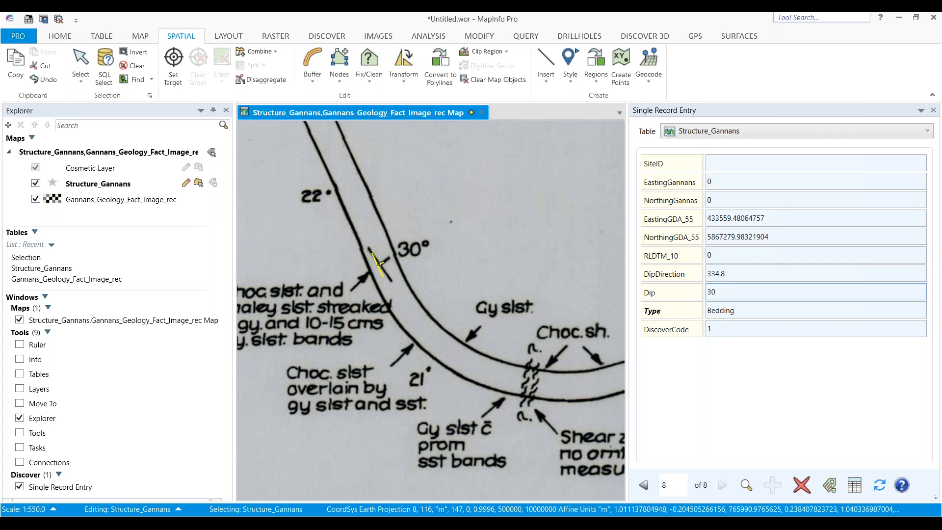
scroll(420, 295, down, 1)
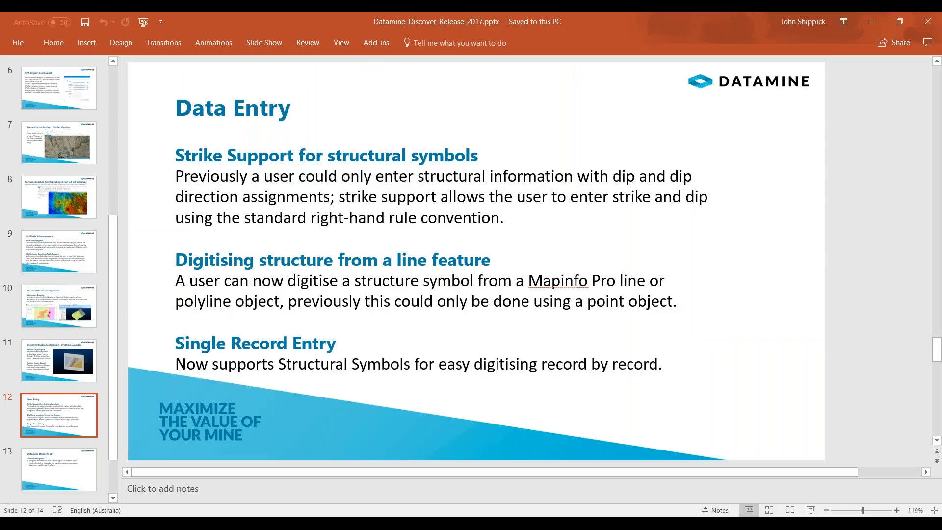
Switch to the PowerPoint presentation and move to slide 13, Datamine Discover 3D
click(58, 479)
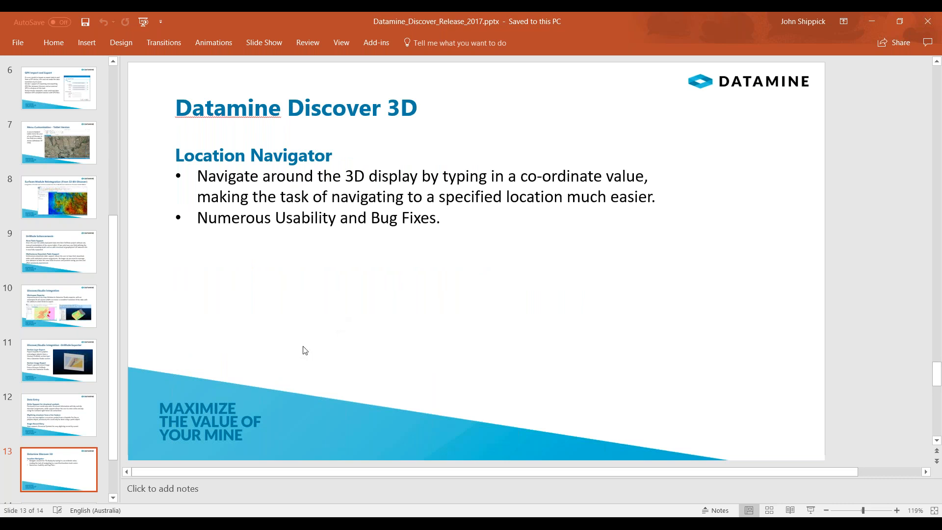
scroll(60, 464, down, 1)
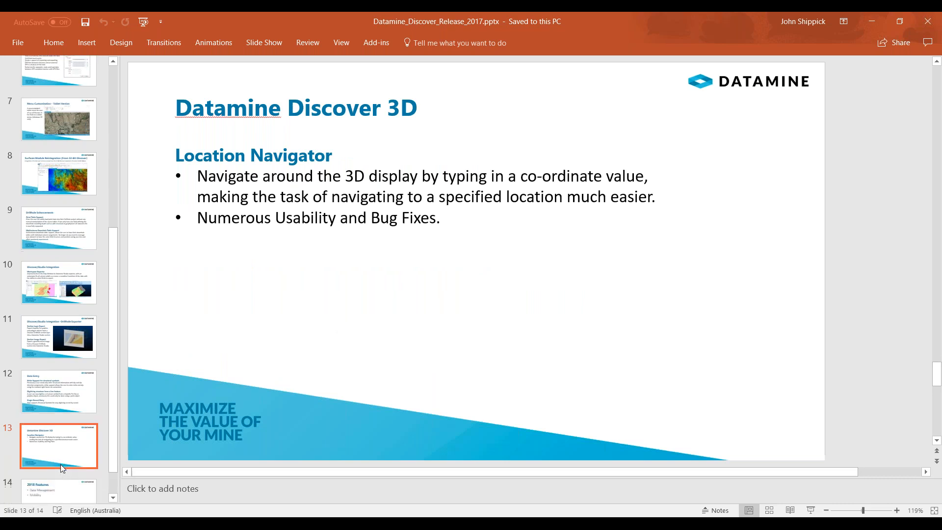